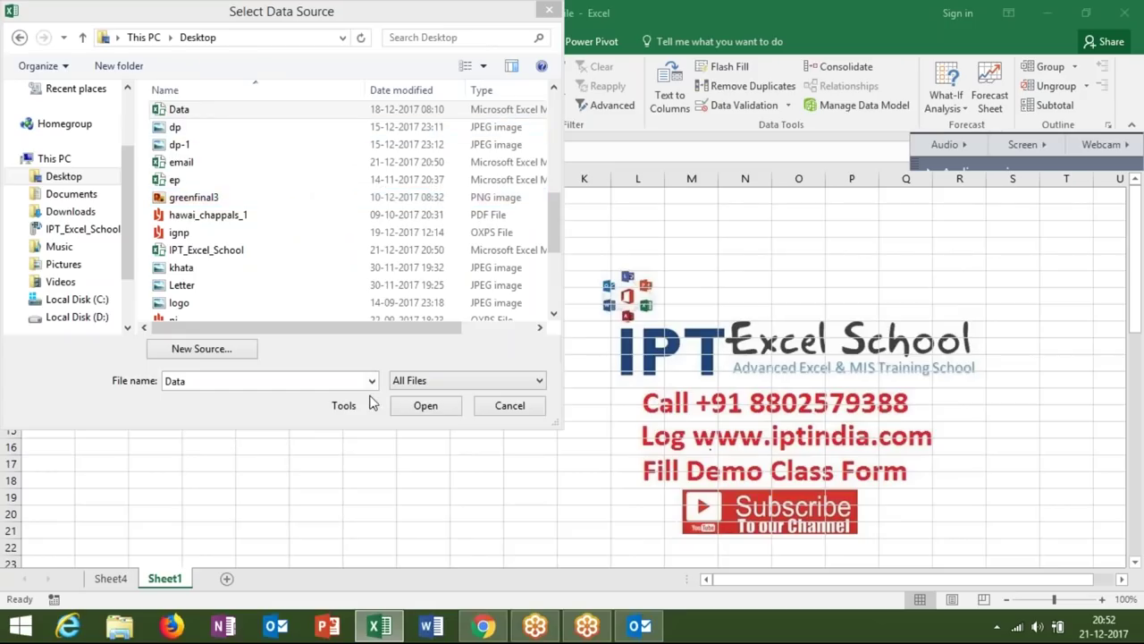
Import the Sheet1$ table from the Data workbook into Sheet1 as table Table_Data.
click(413, 411)
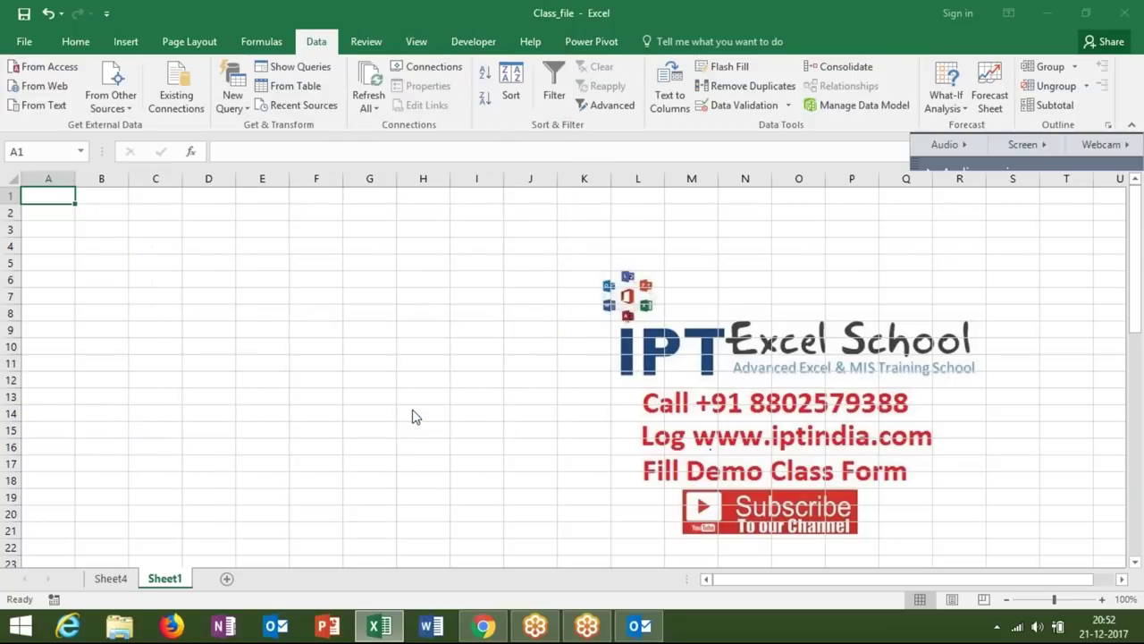
click(503, 398)
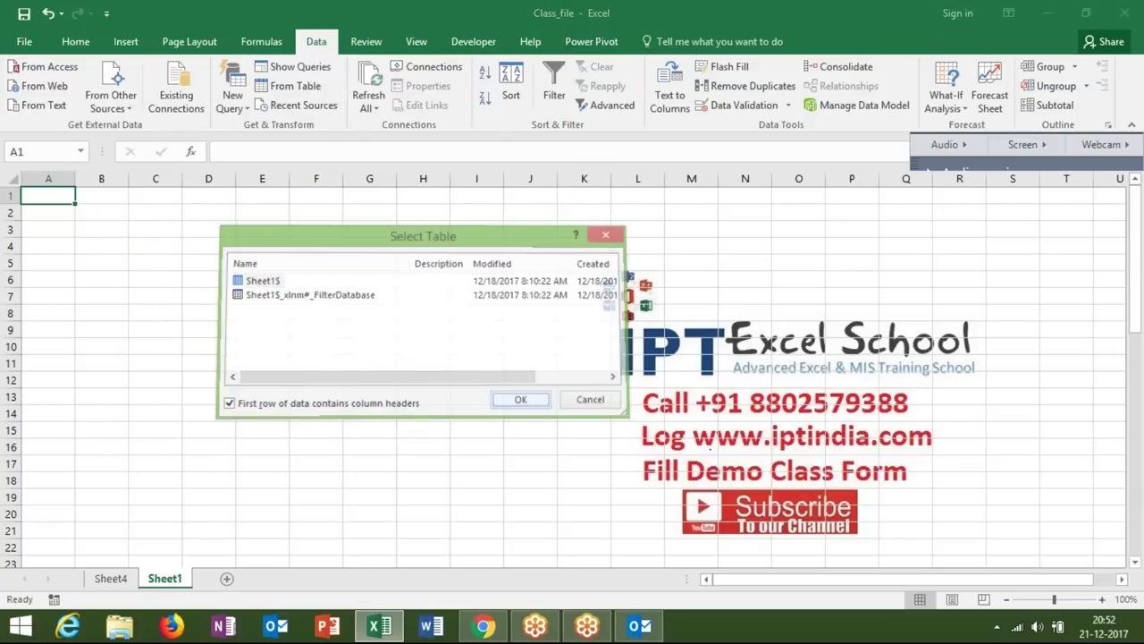
click(445, 415)
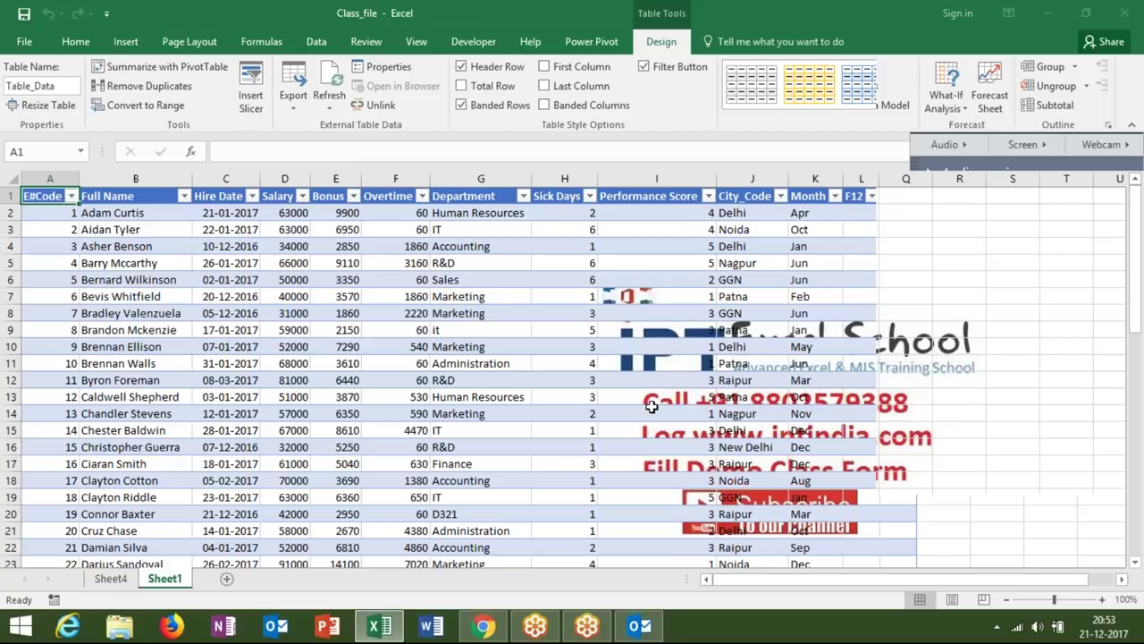
Delete the Sheet1 holding Table_Data and add a new blank Sheet1.
click(807, 332)
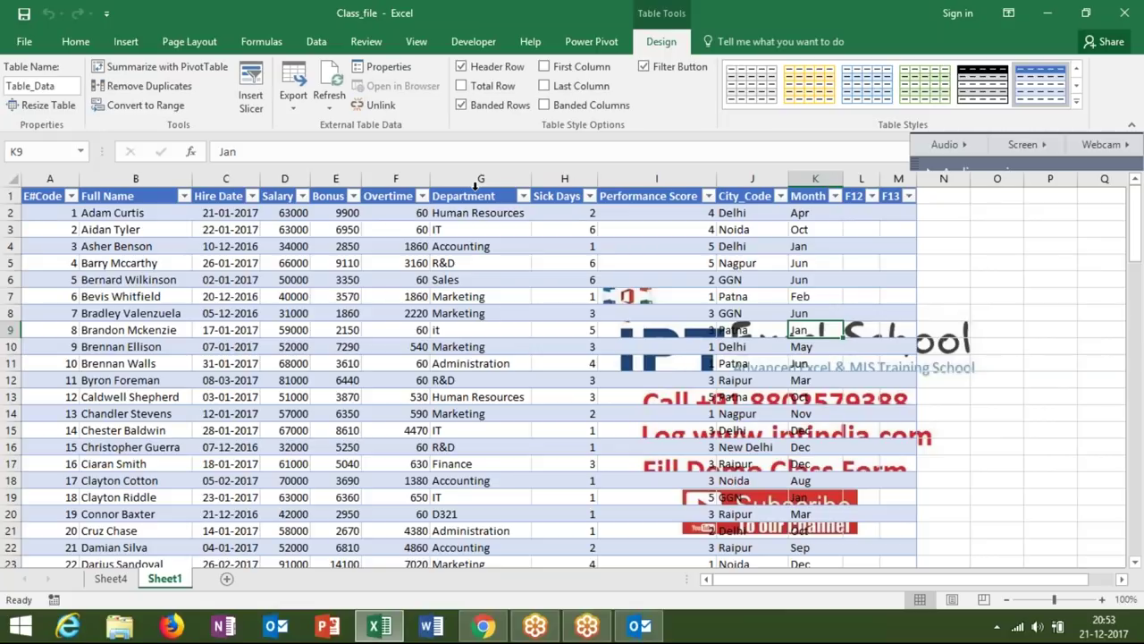
right_click(164, 578)
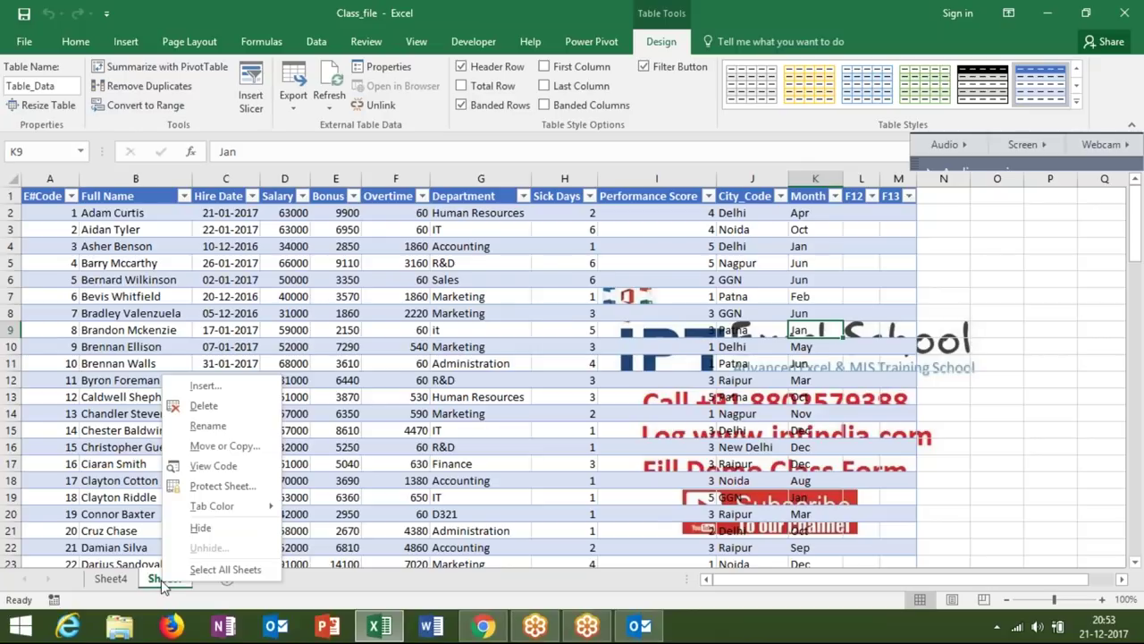
click(192, 404)
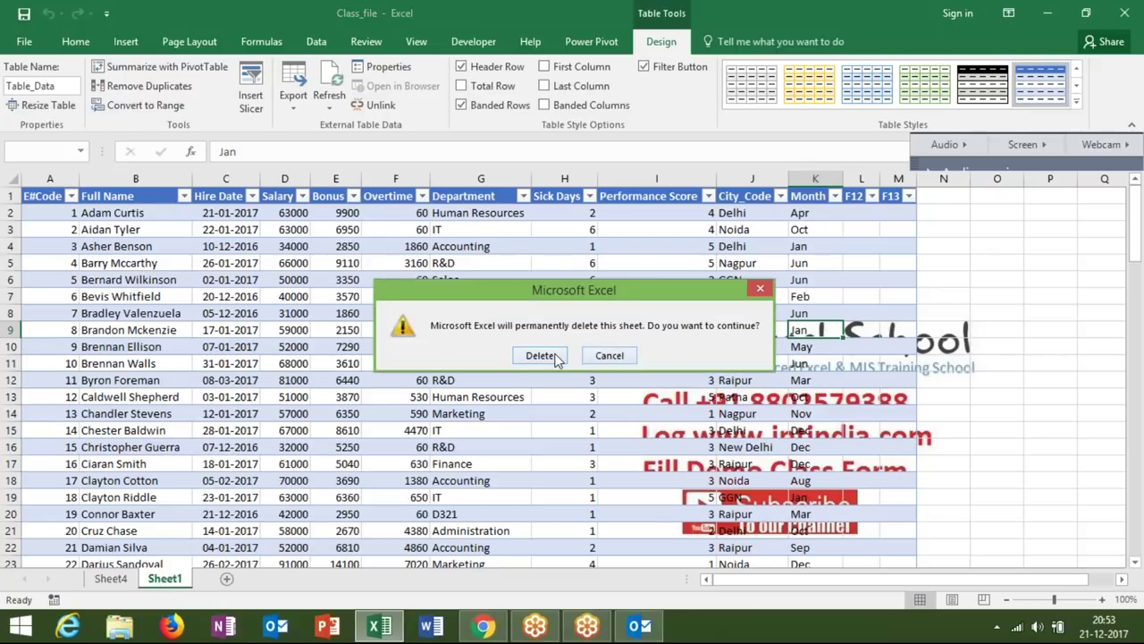
click(540, 354)
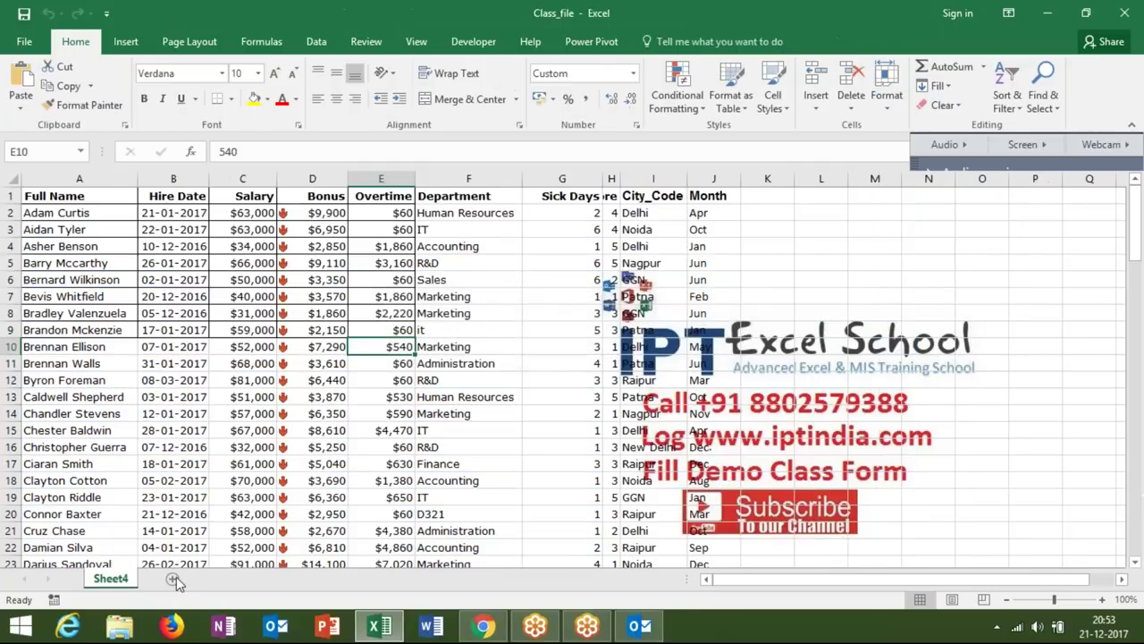
click(172, 578)
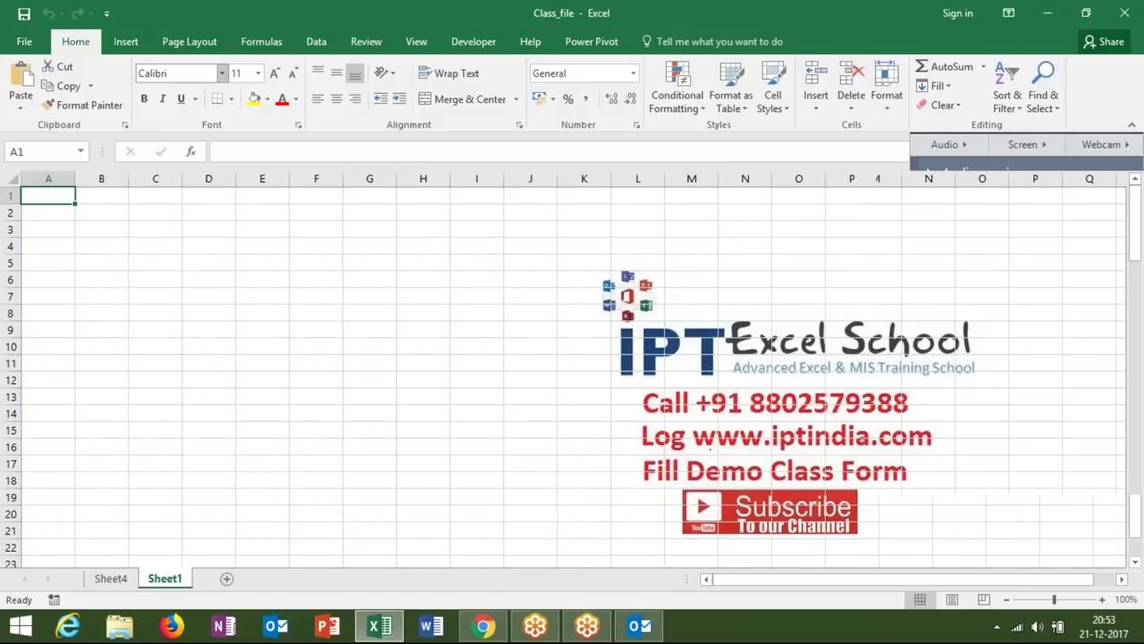
Start a From Microsoft Query import from the Data tab's From Other Sources list.
click(317, 44)
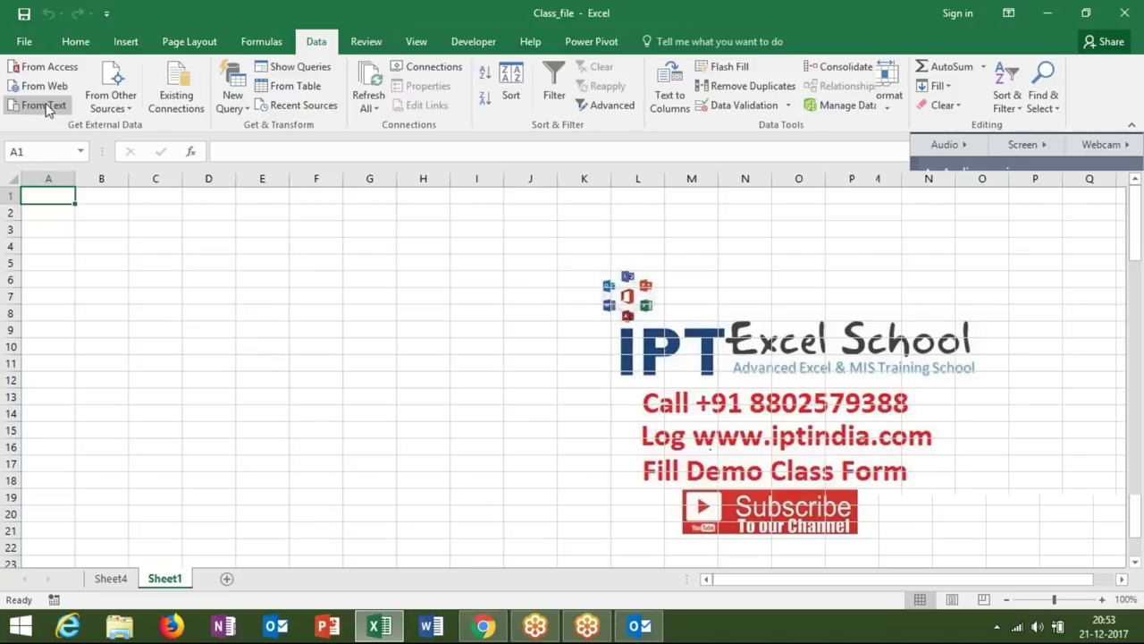
click(105, 114)
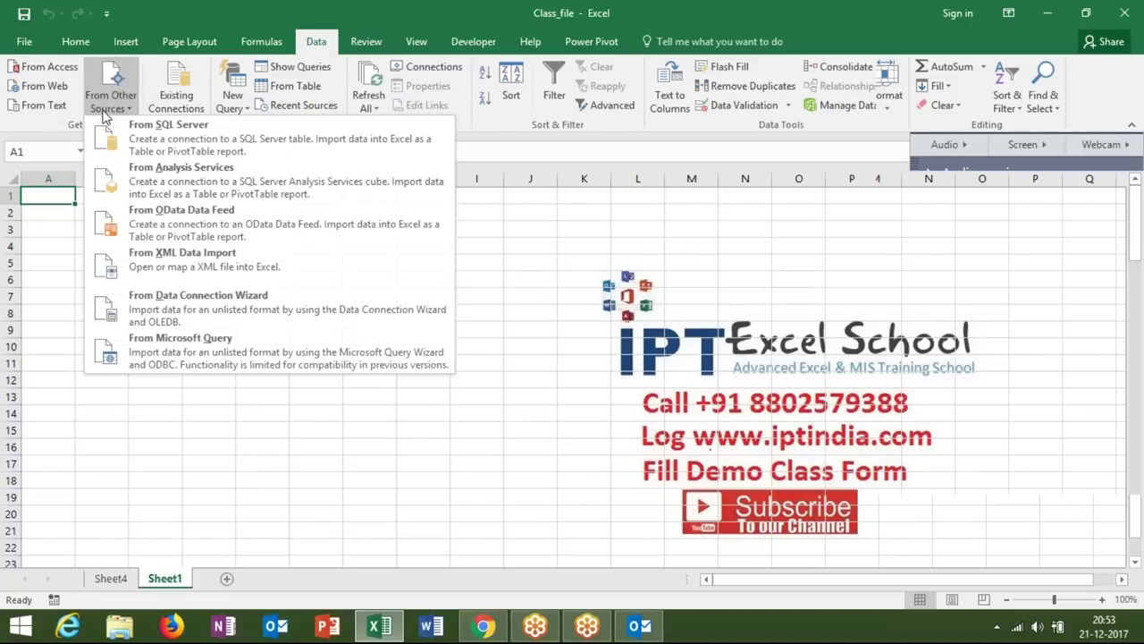
click(242, 351)
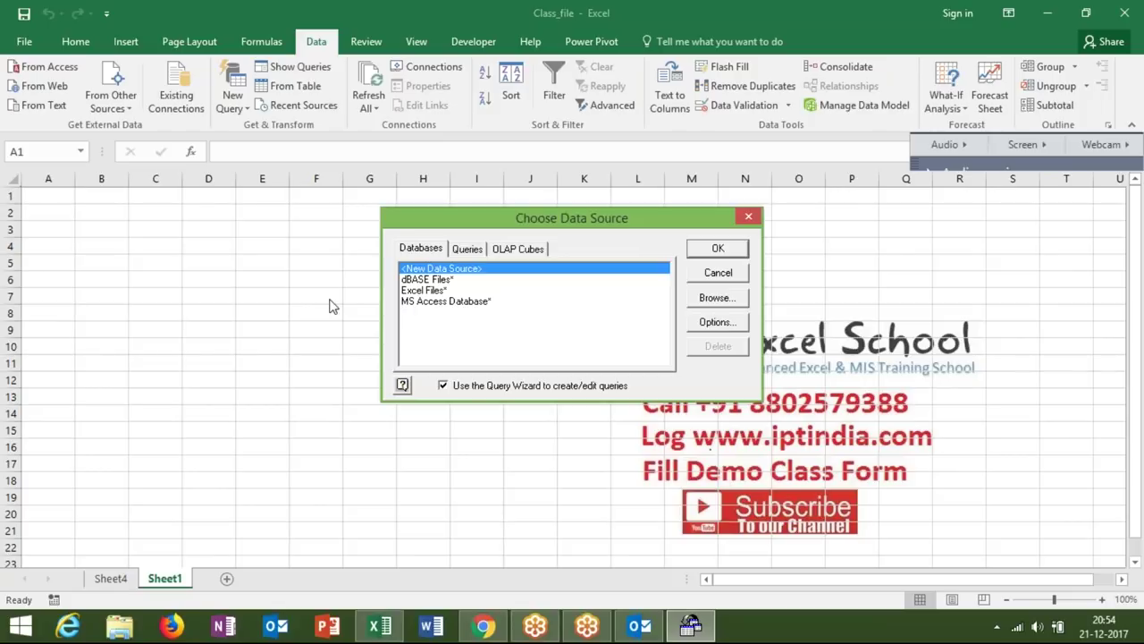
Choose Excel Files as the data source and select the Data.xlsm workbook.
click(443, 293)
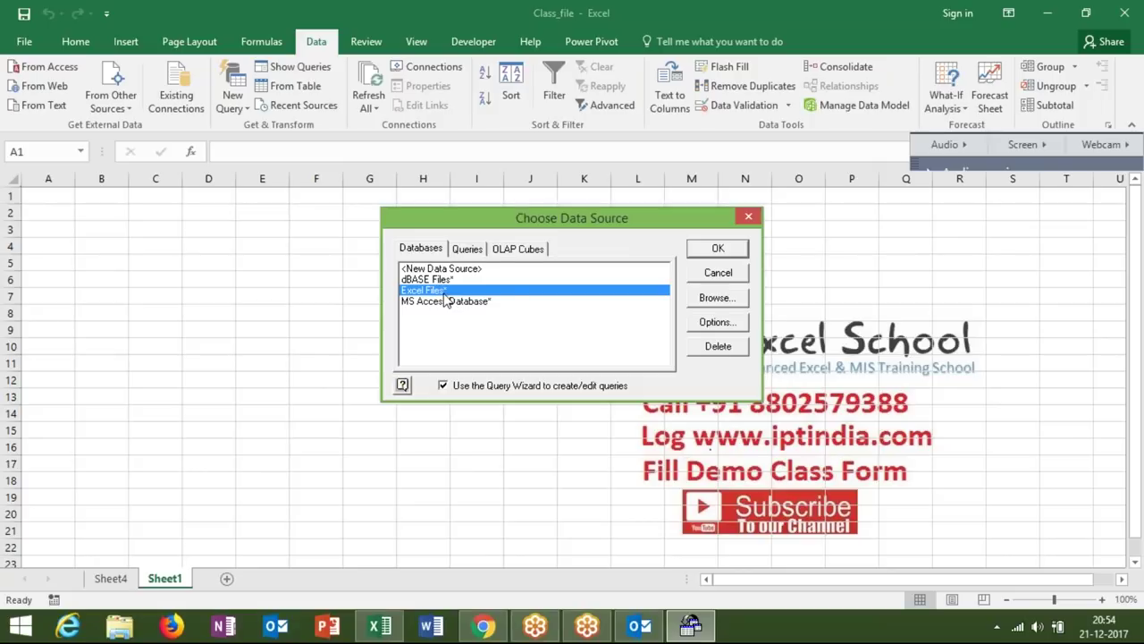
click(729, 256)
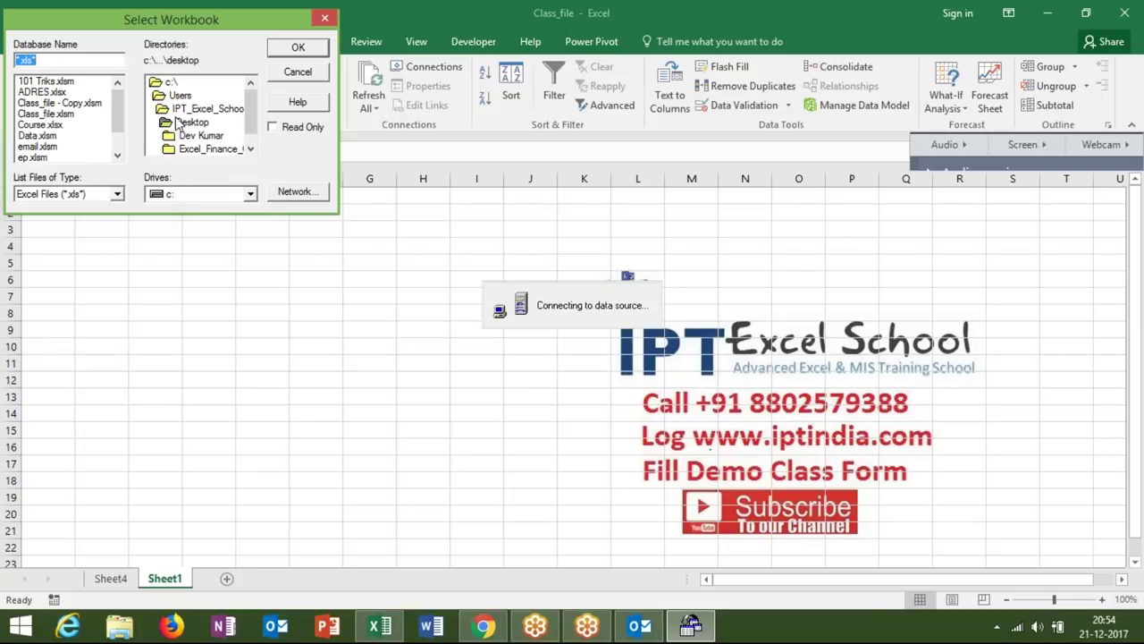
click(40, 136)
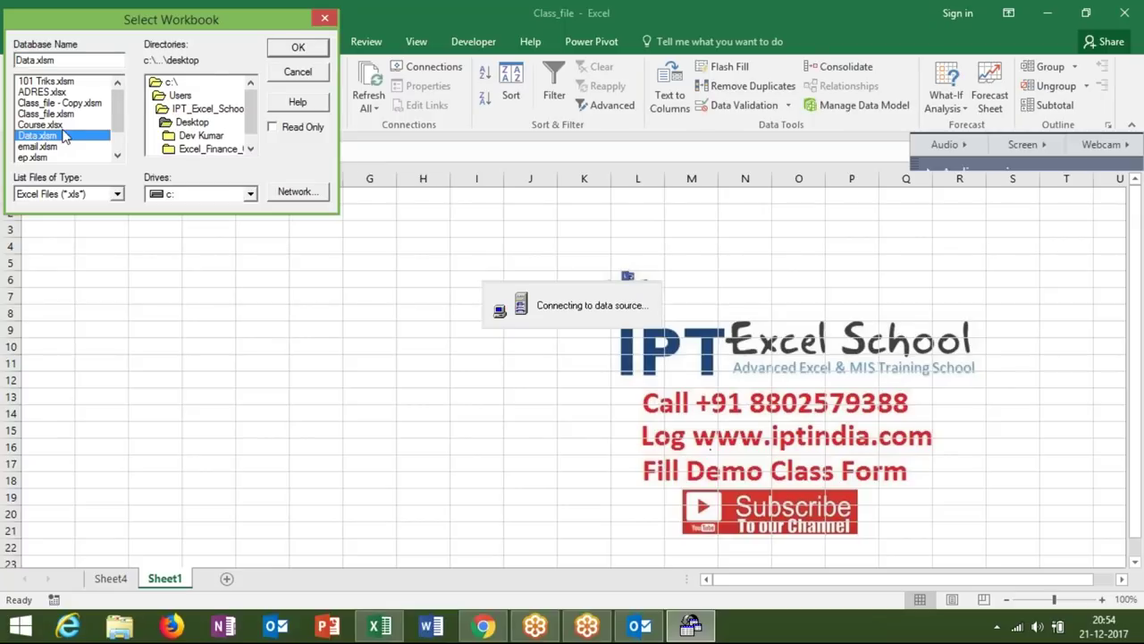
click(282, 52)
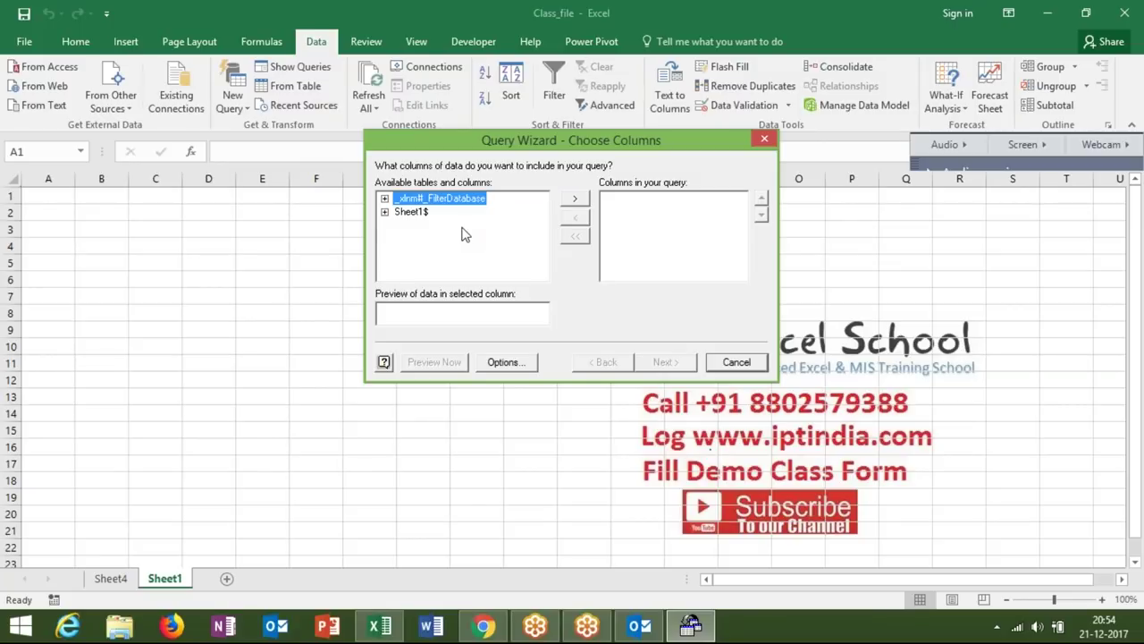
Keep all table types listed and add every Sheet1$ column, E#Code through Overtime, to the query.
click(515, 371)
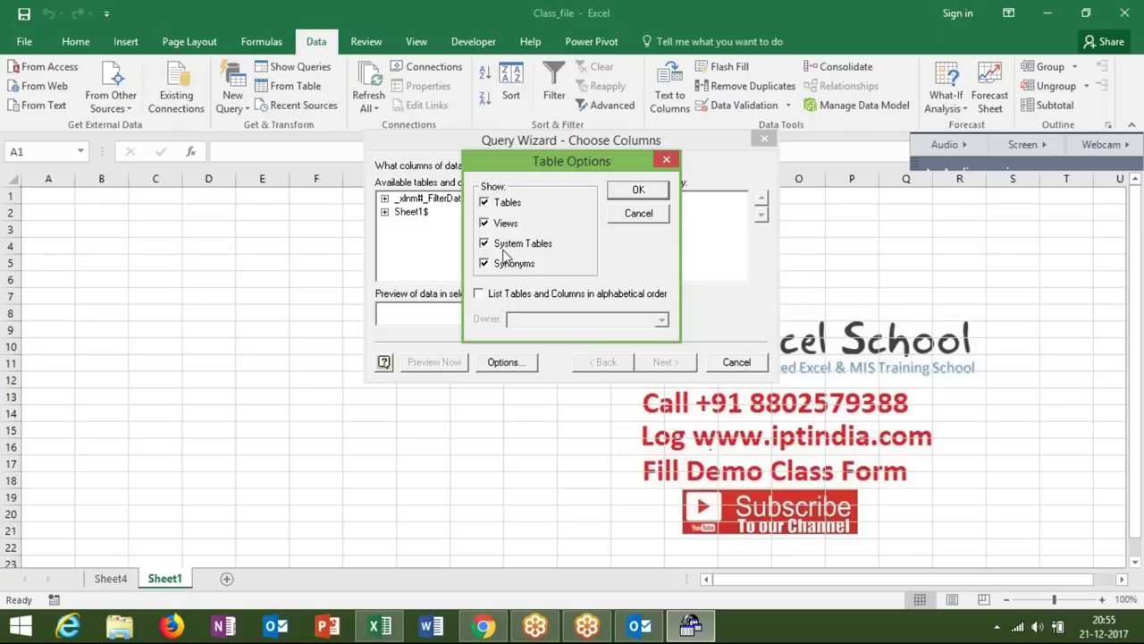
click(636, 193)
click(408, 212)
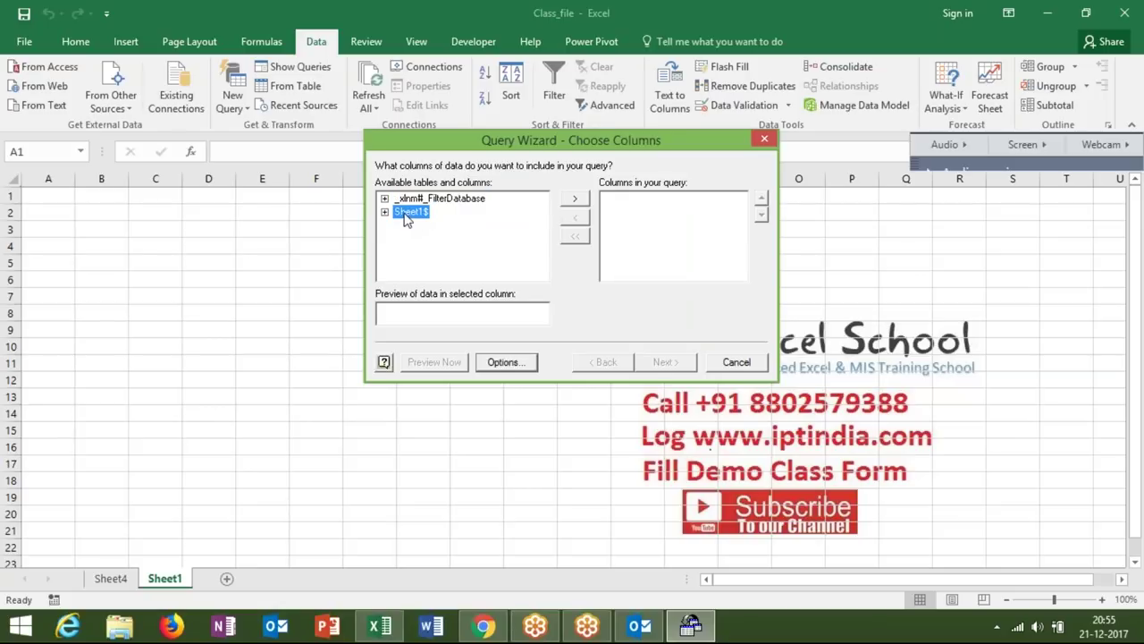
click(386, 212)
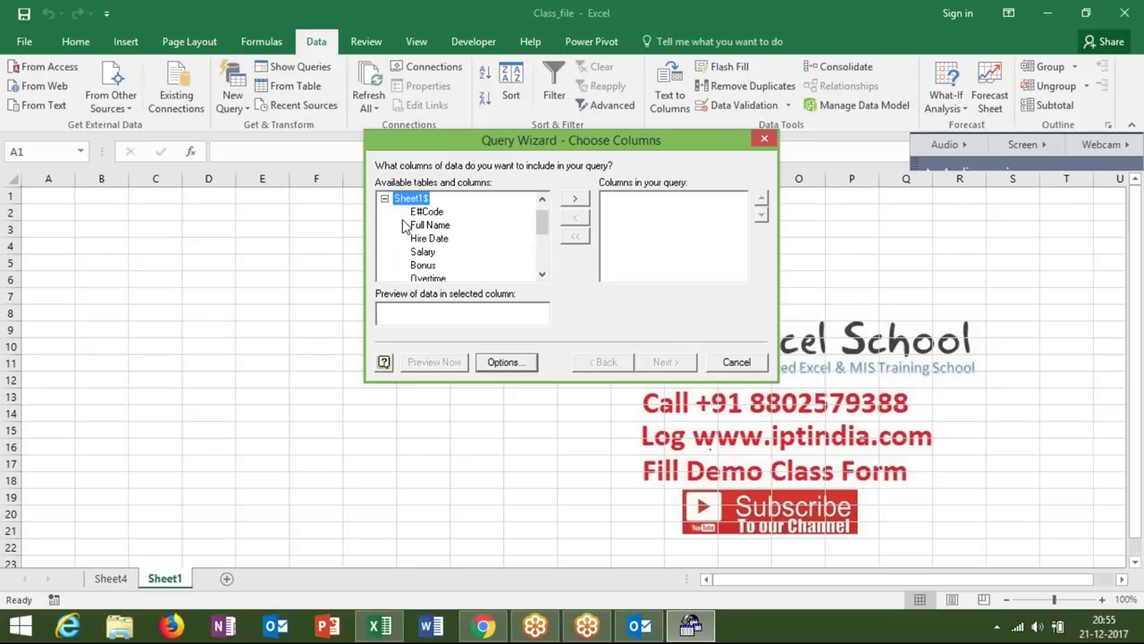
click(574, 200)
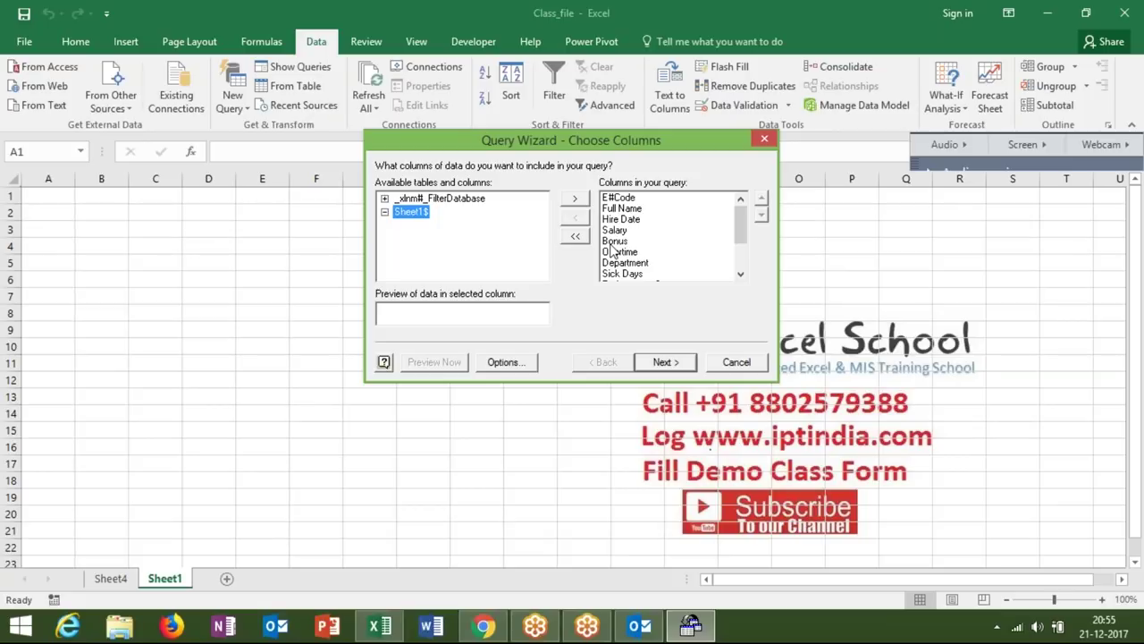
Filter the query to rows where Month equals Jan.
click(665, 362)
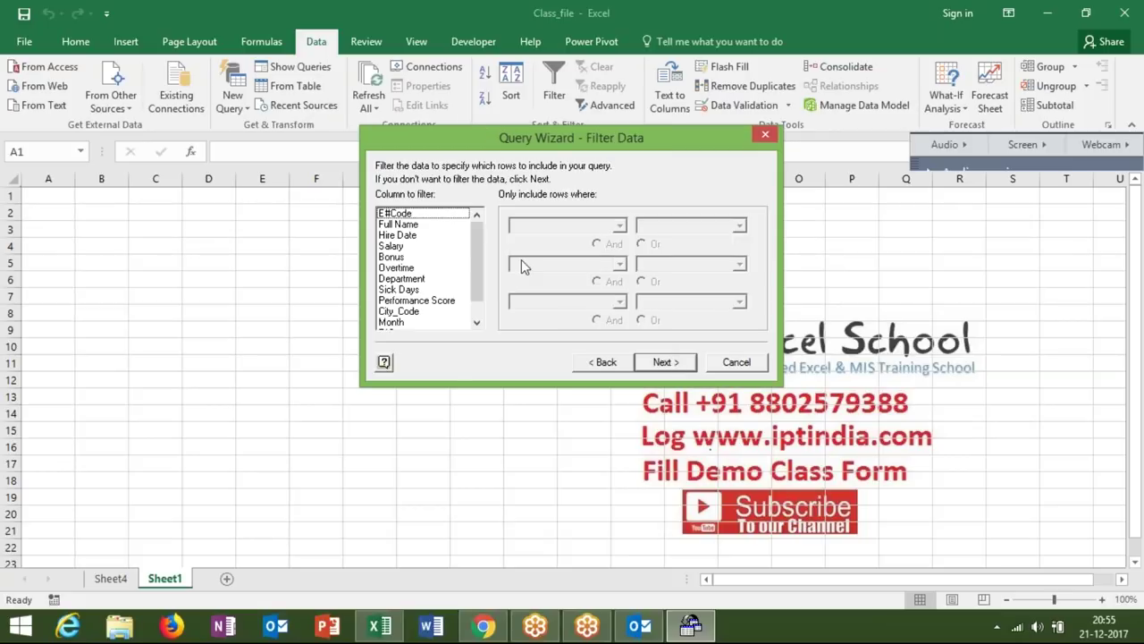
click(394, 322)
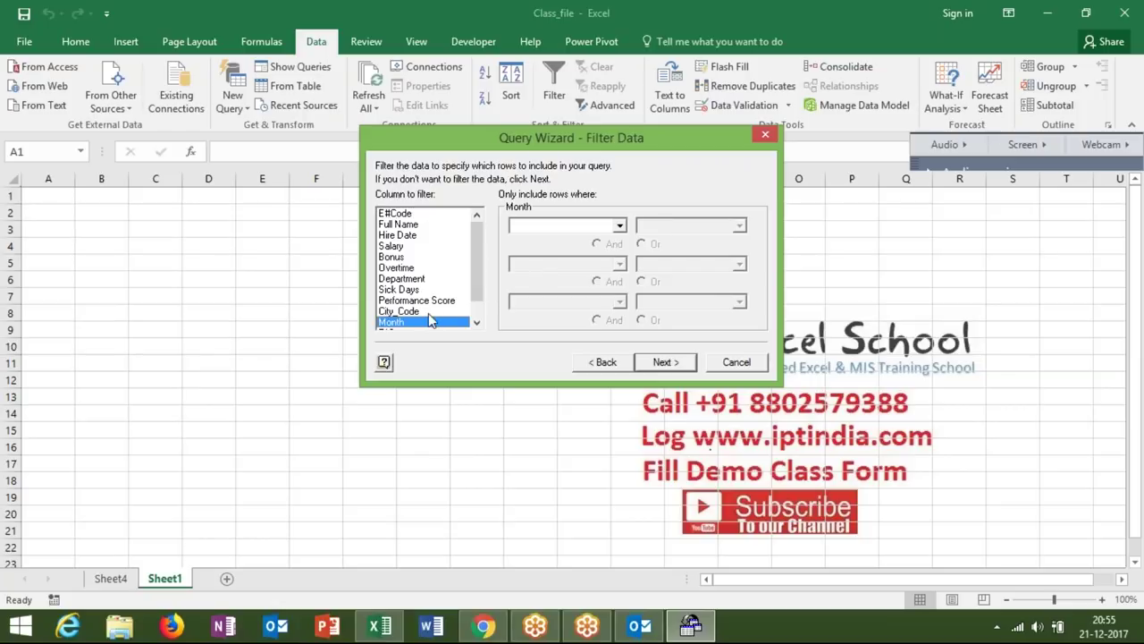
click(619, 226)
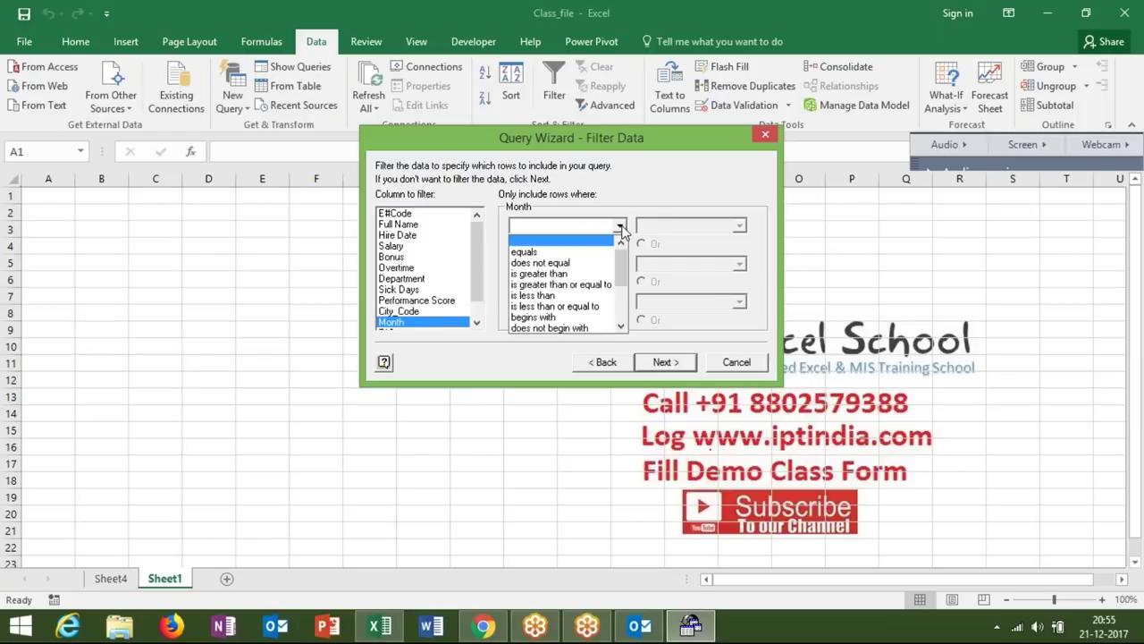
click(605, 253)
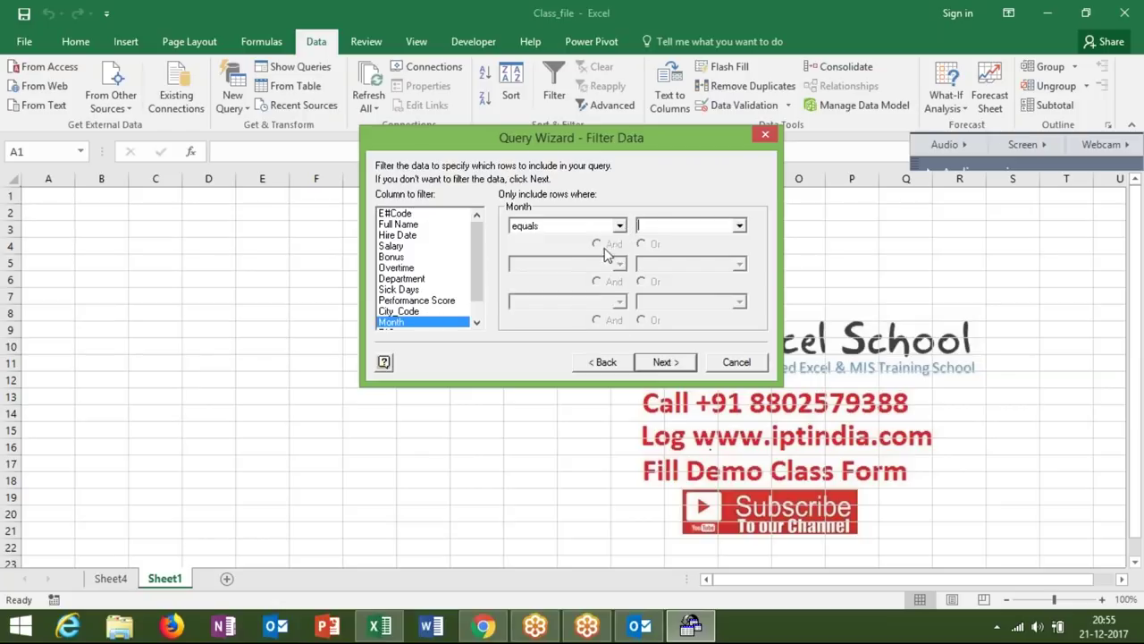
click(740, 226)
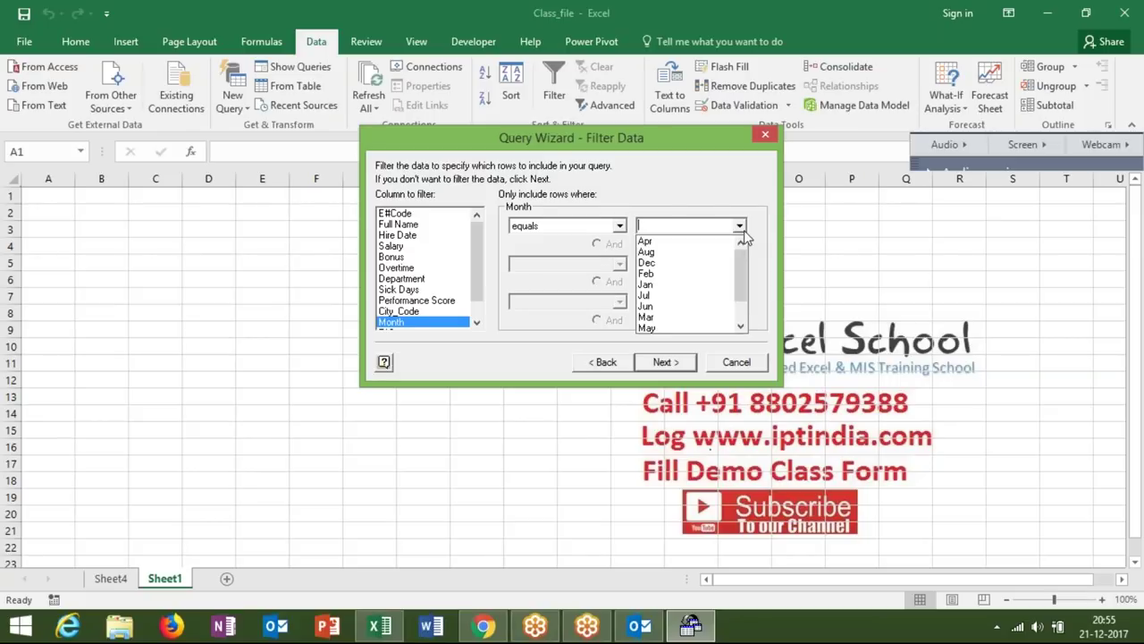
click(715, 285)
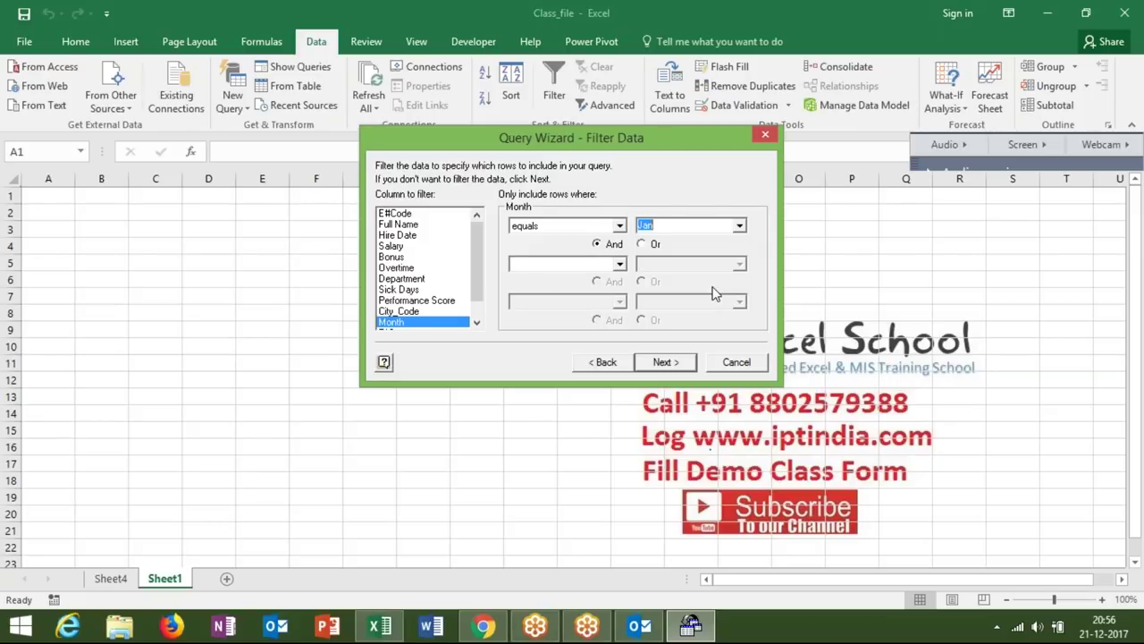
Skip sorting and finish the Query Wizard, returning the data to Excel.
click(679, 362)
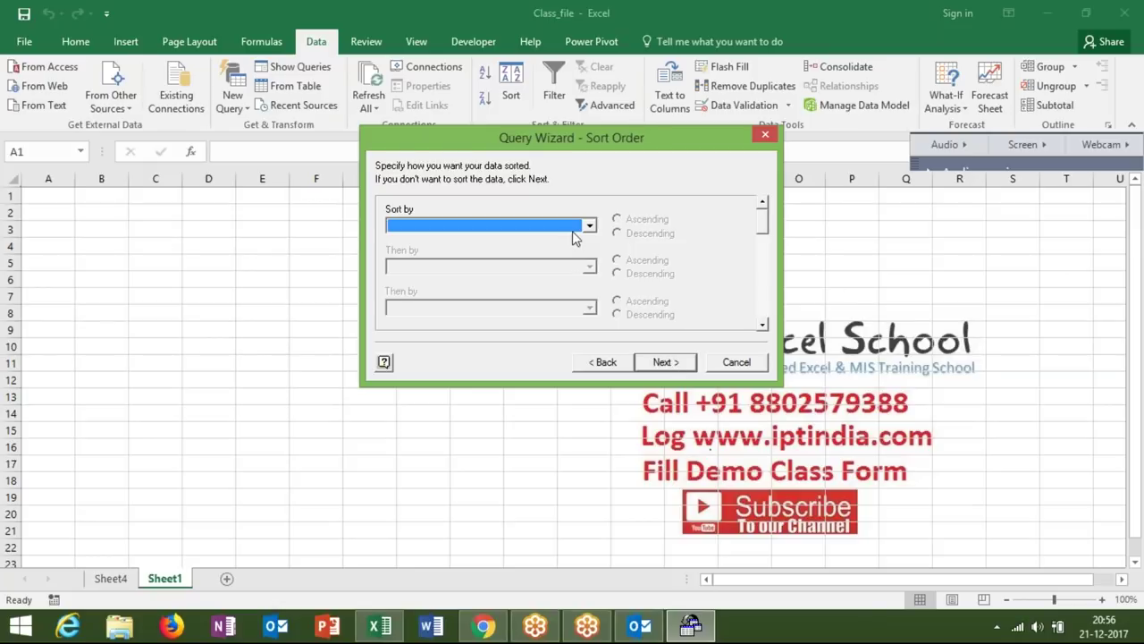
click(683, 362)
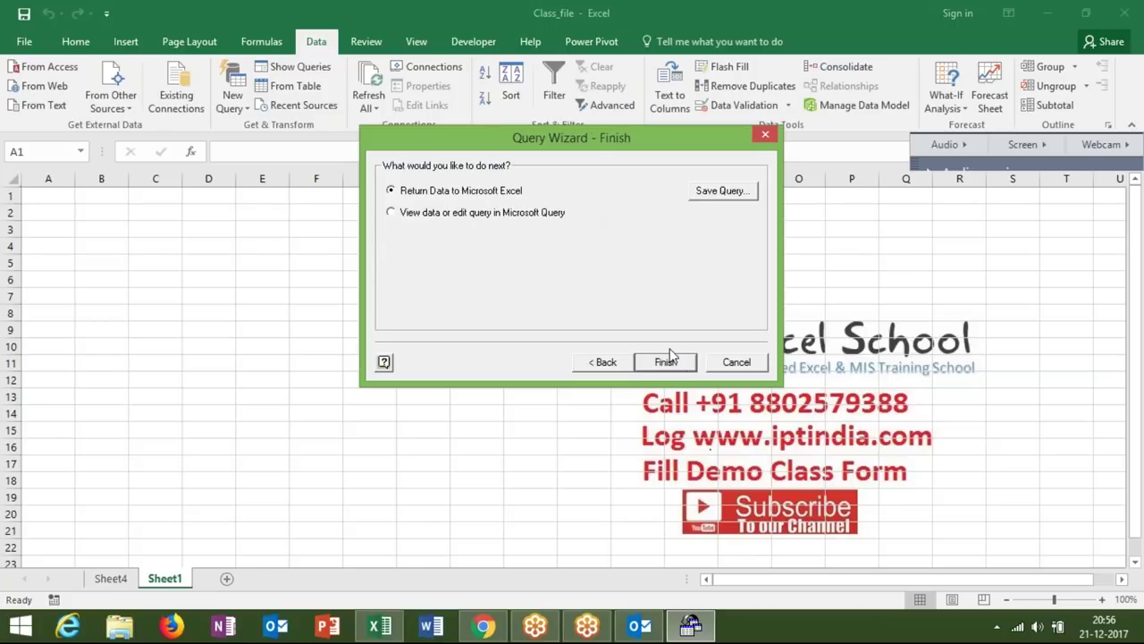
click(662, 361)
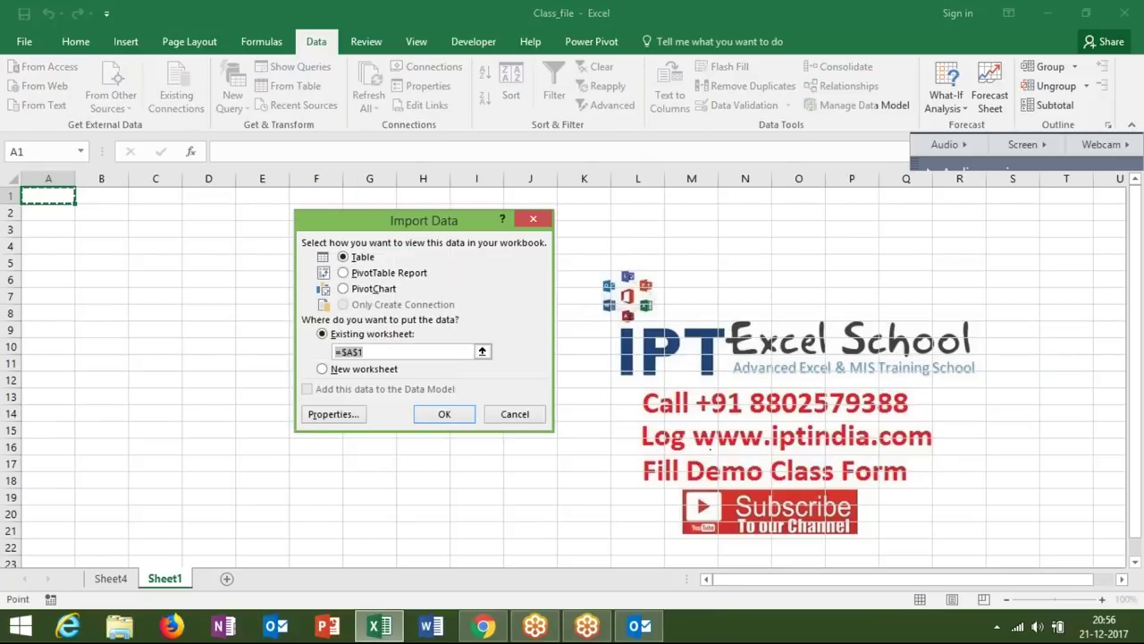
Load the January query results into Sheet1 as a table at A1.
click(440, 414)
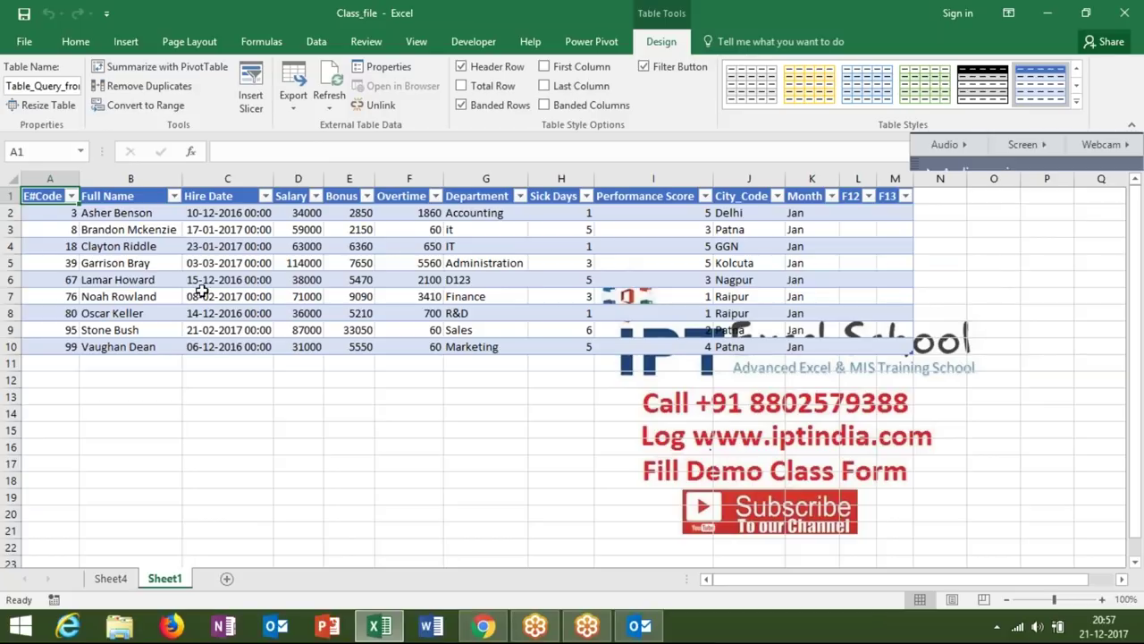
Enter the label 'Month' in cell O1 beside the table.
click(15, 177)
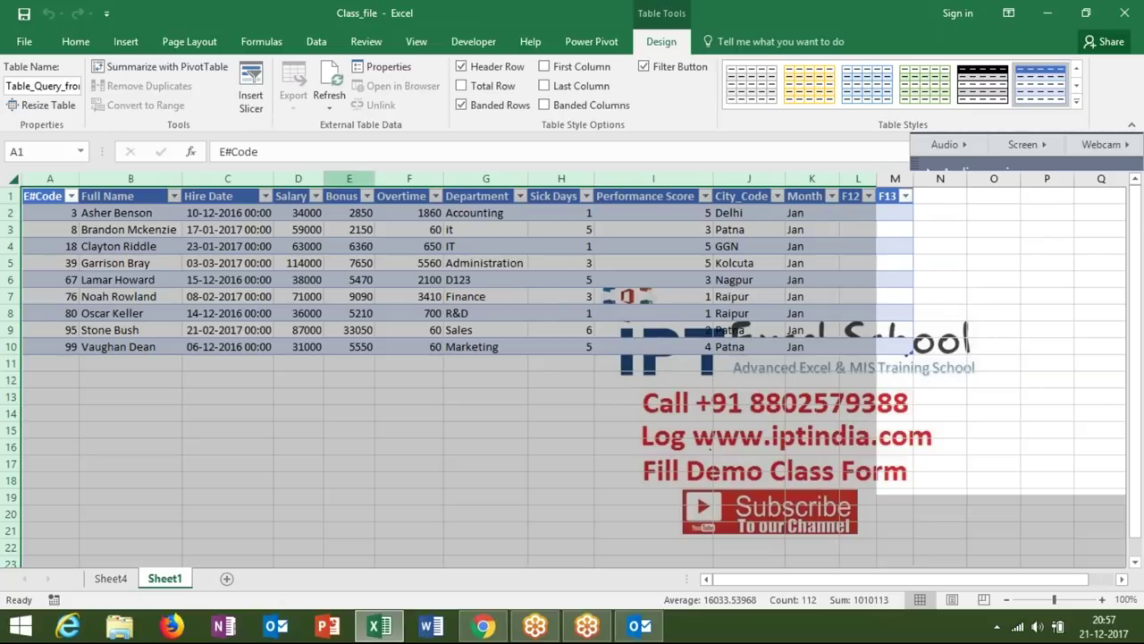
click(535, 261)
click(811, 230)
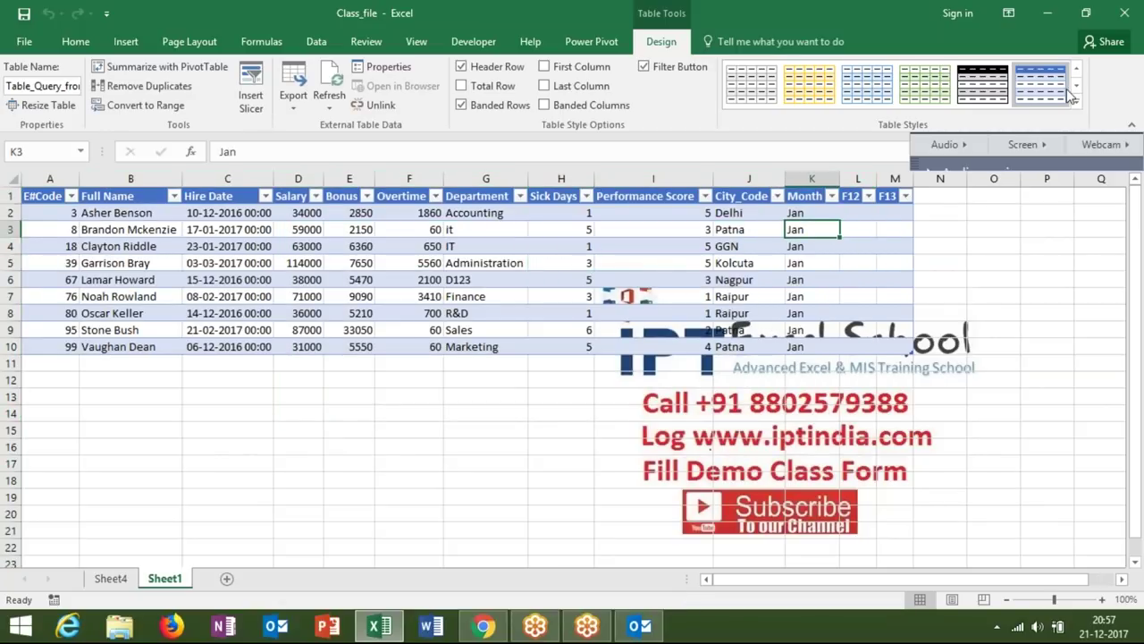
click(1111, 43)
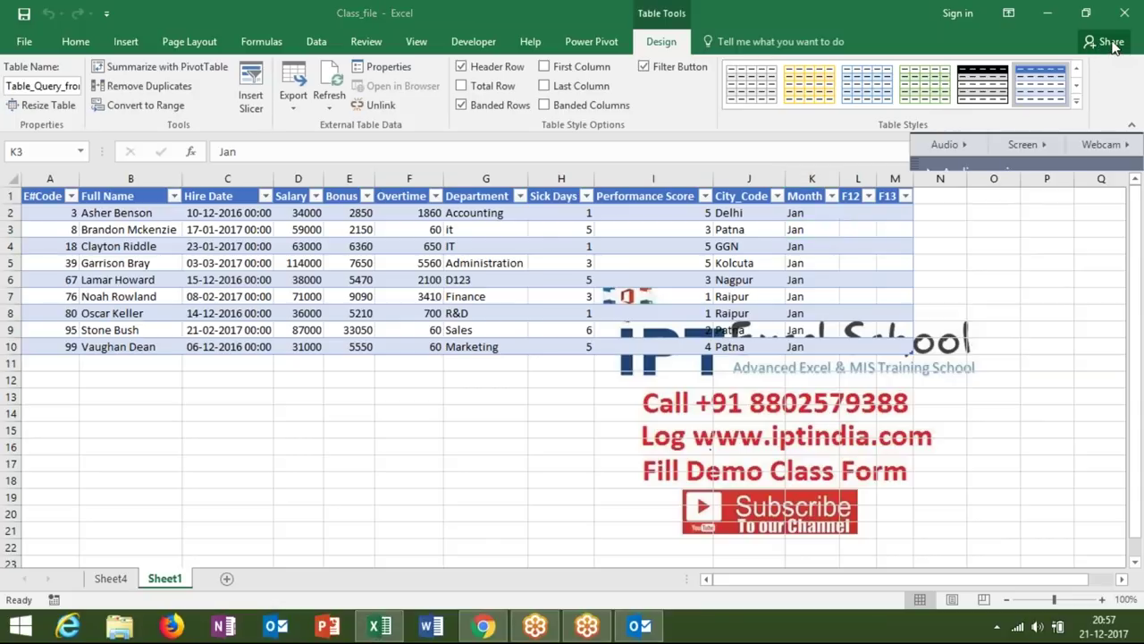
click(992, 196)
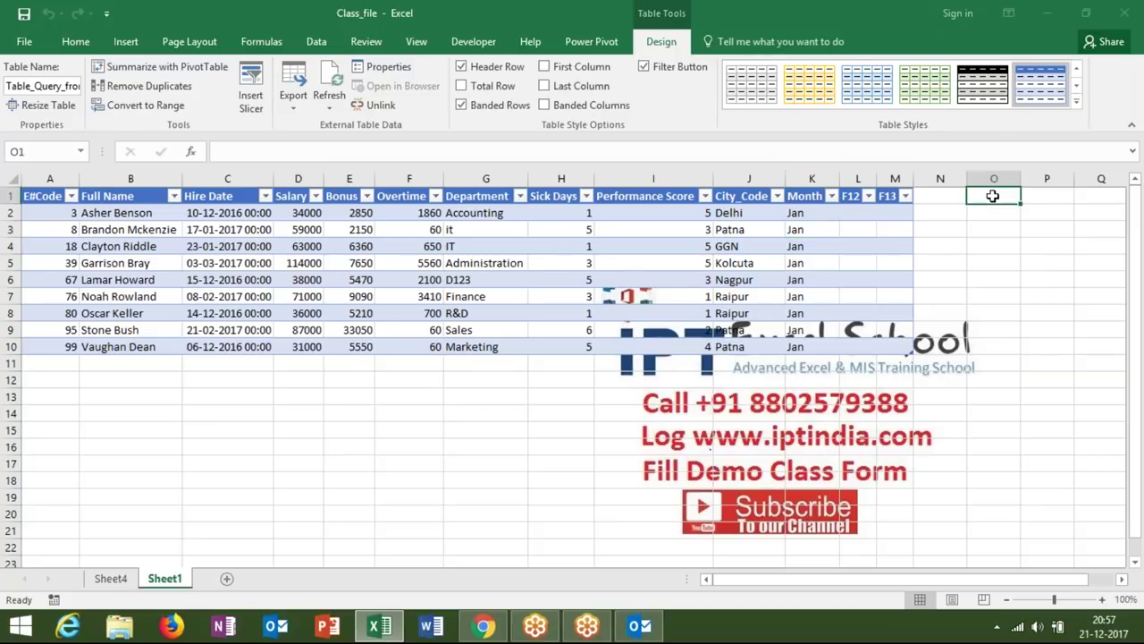
text(Month)
key(Tab)
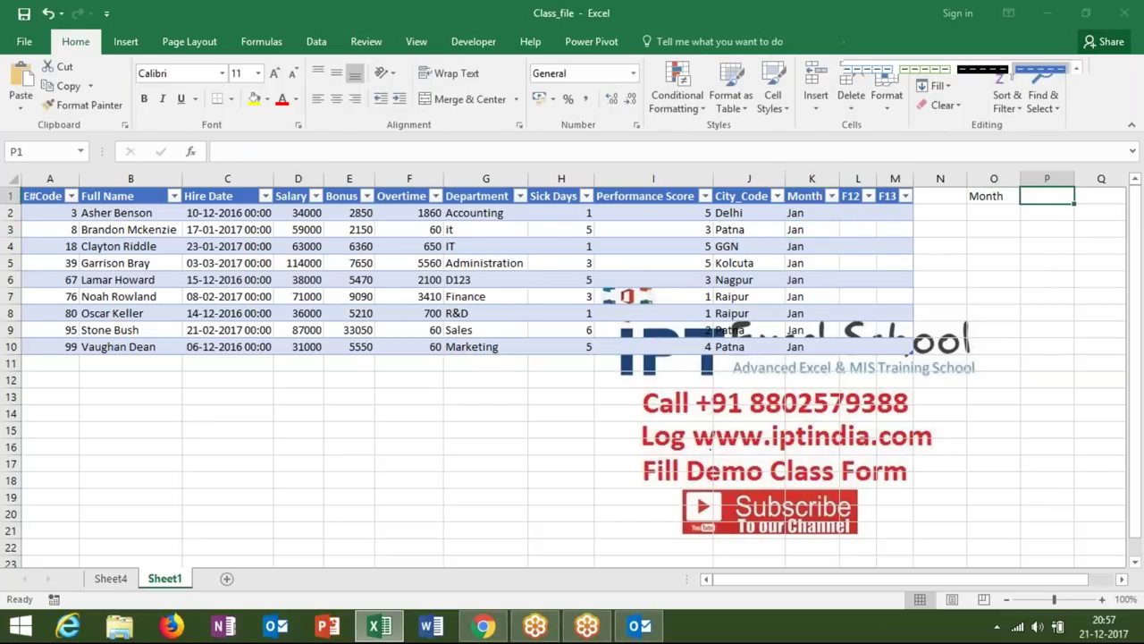
Enter 'Feb' in cell P1 next to the Month label.
text(Feb)
key(BackSpace)
text(b)
key(Return)
click(1058, 198)
click(447, 73)
click(351, 261)
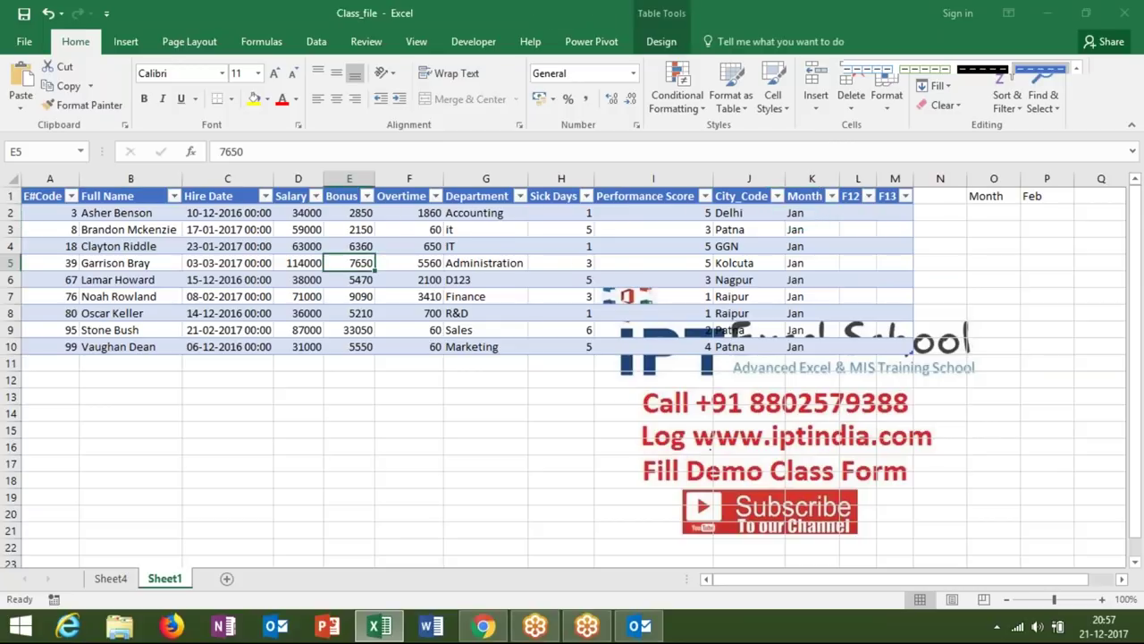
Open Workbook Connections and review the Data connection's definition.
click(456, 43)
click(317, 43)
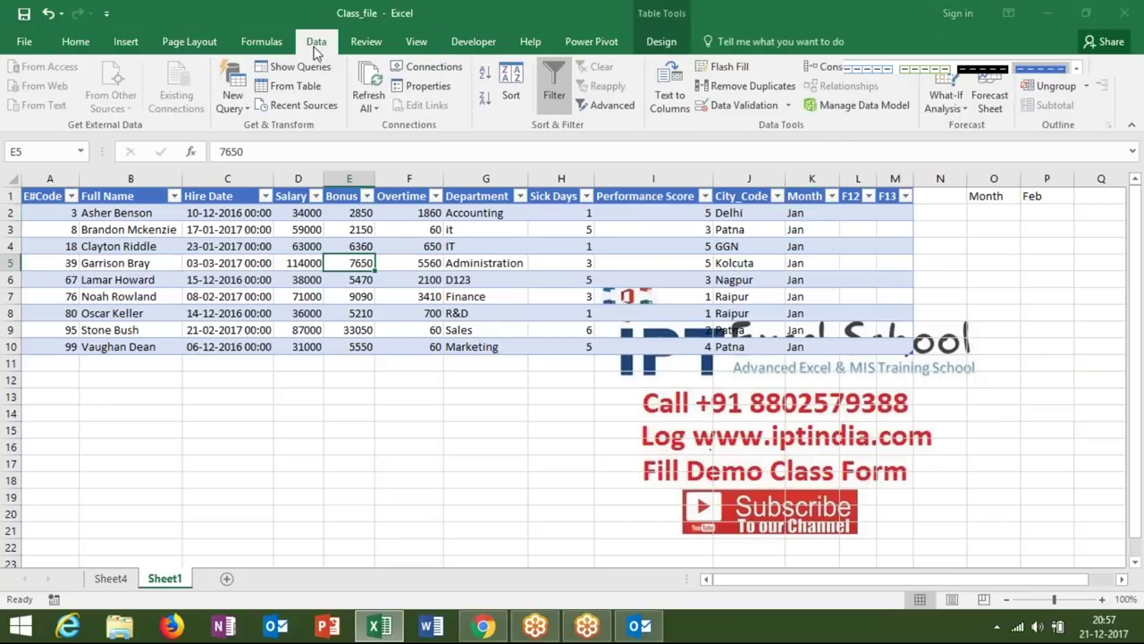
click(434, 68)
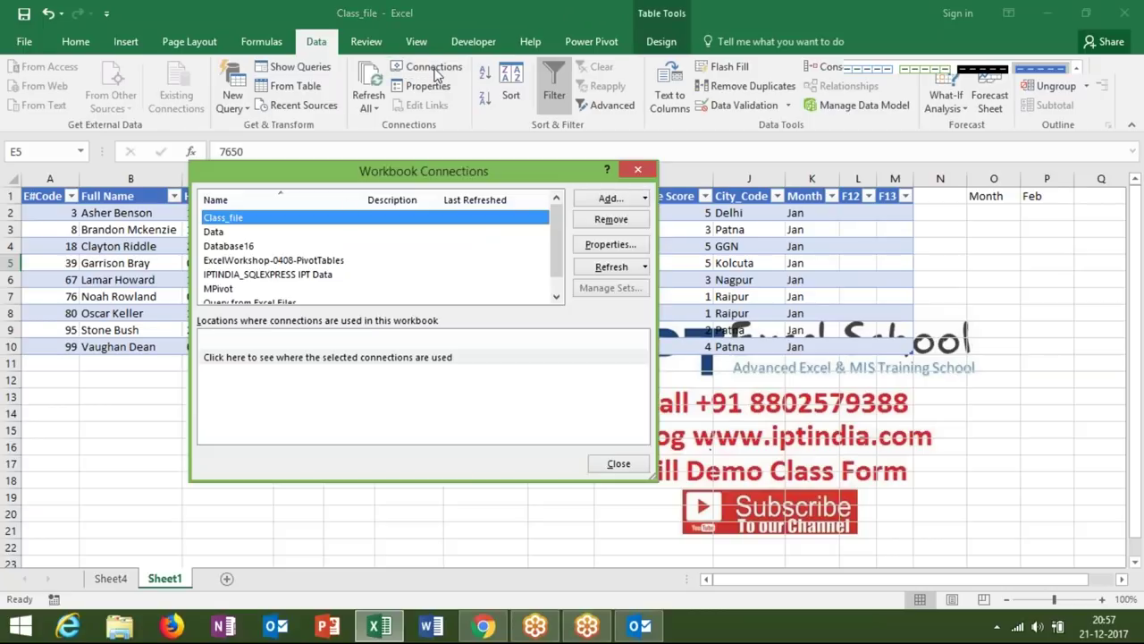
click(309, 232)
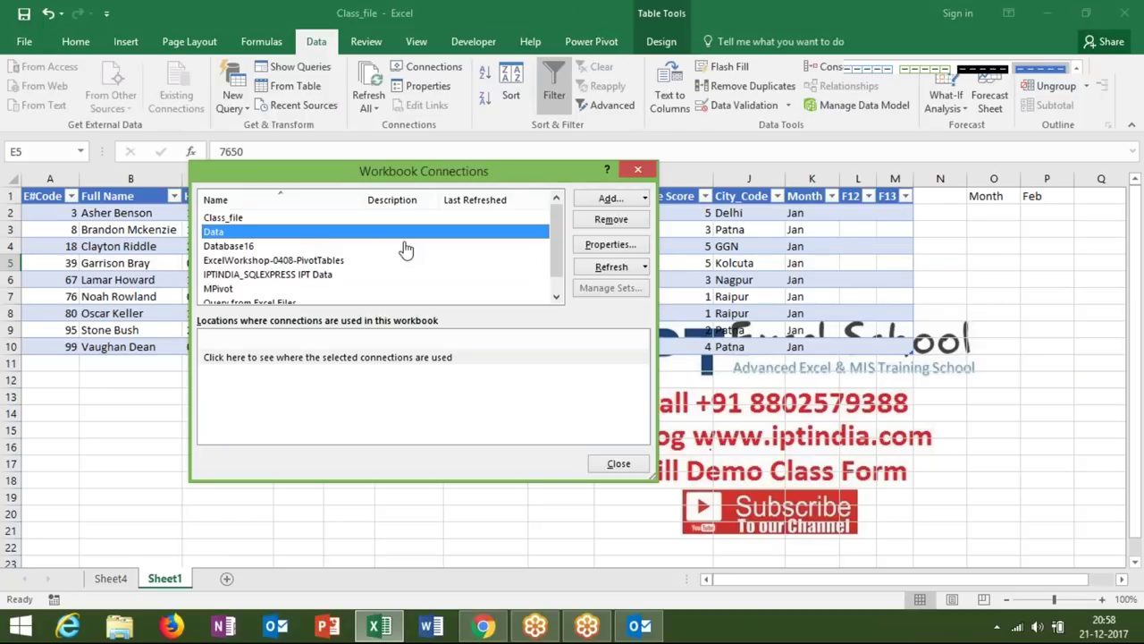
click(611, 244)
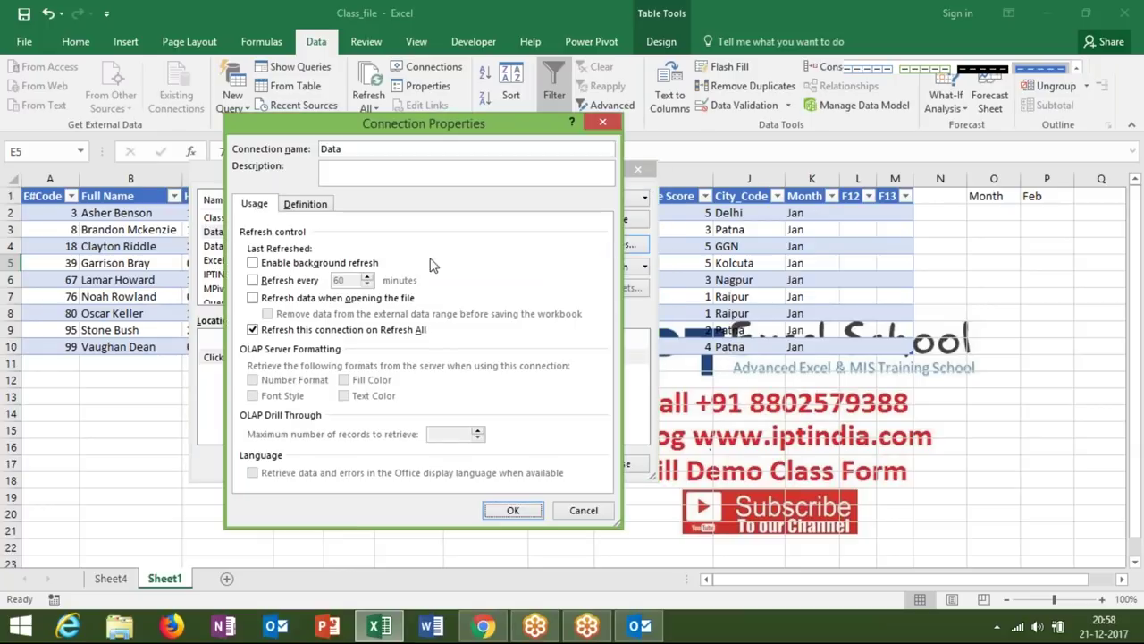
click(304, 203)
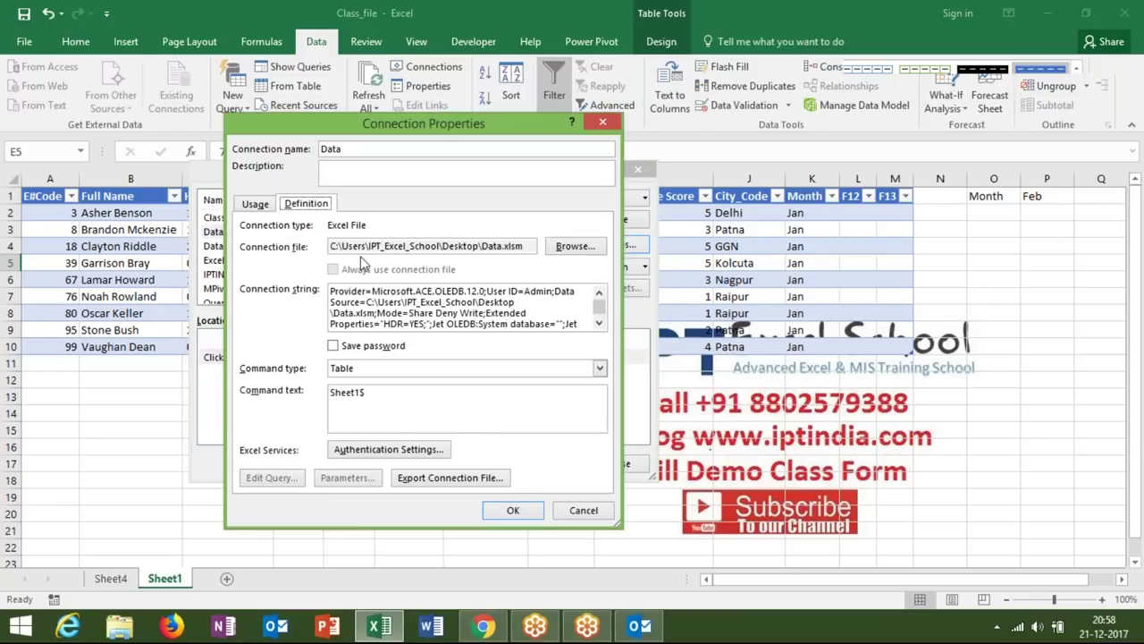
click(604, 125)
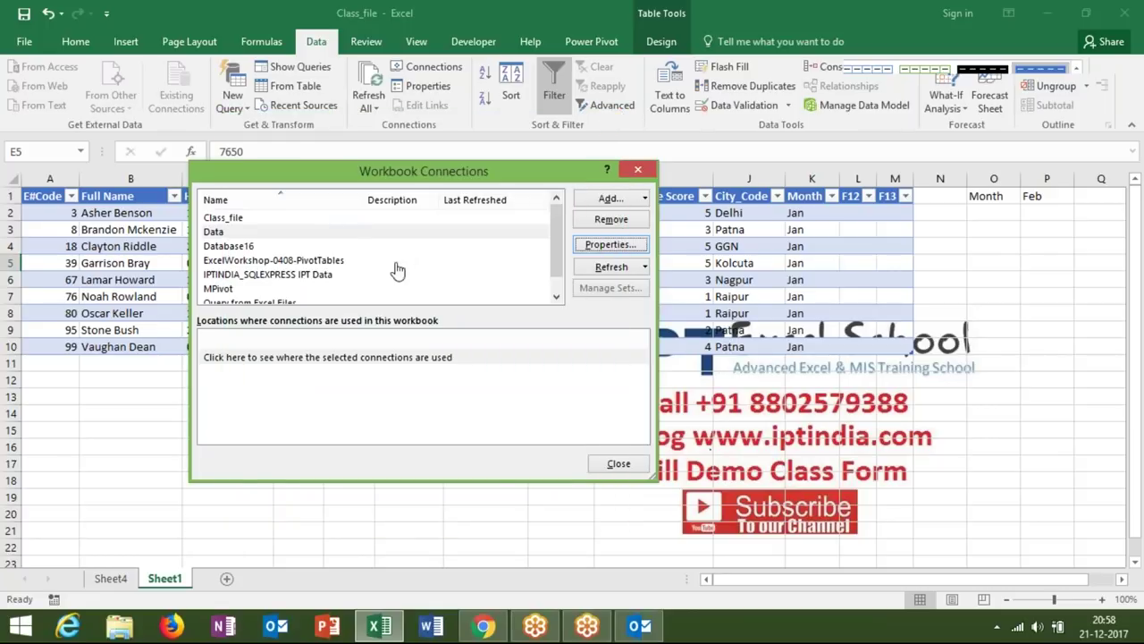
Review the Class_file connection's definition, then select Query from Excel Files.
click(317, 247)
click(317, 248)
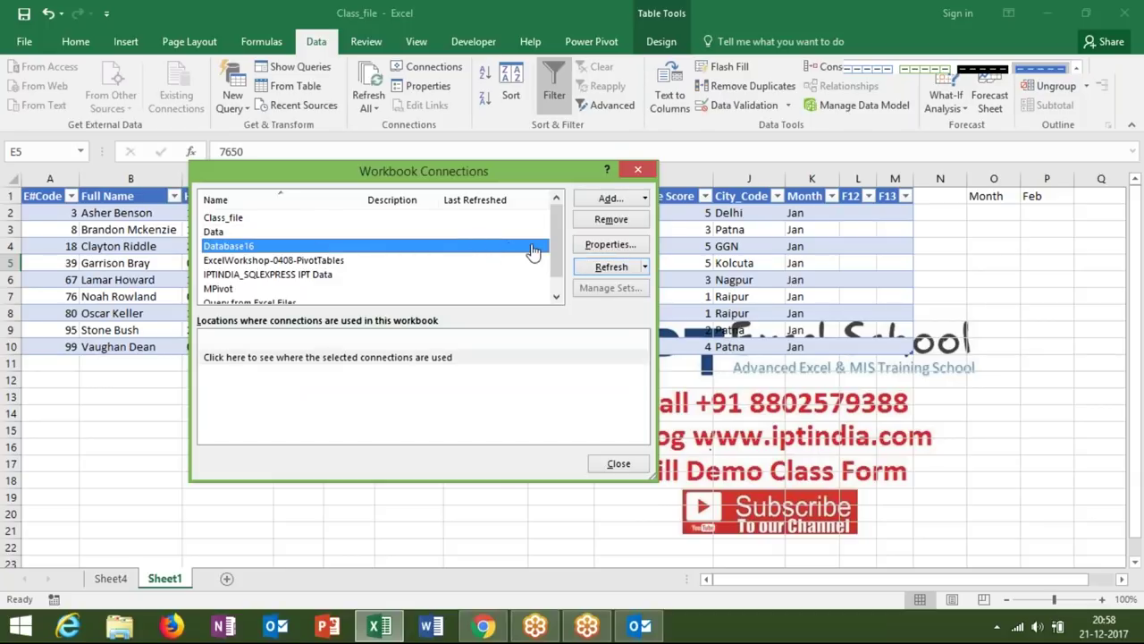
mouse_move(555, 250)
mouse_down()
mouse_move(555, 268)
mouse_move(556, 256)
mouse_up()
click(433, 220)
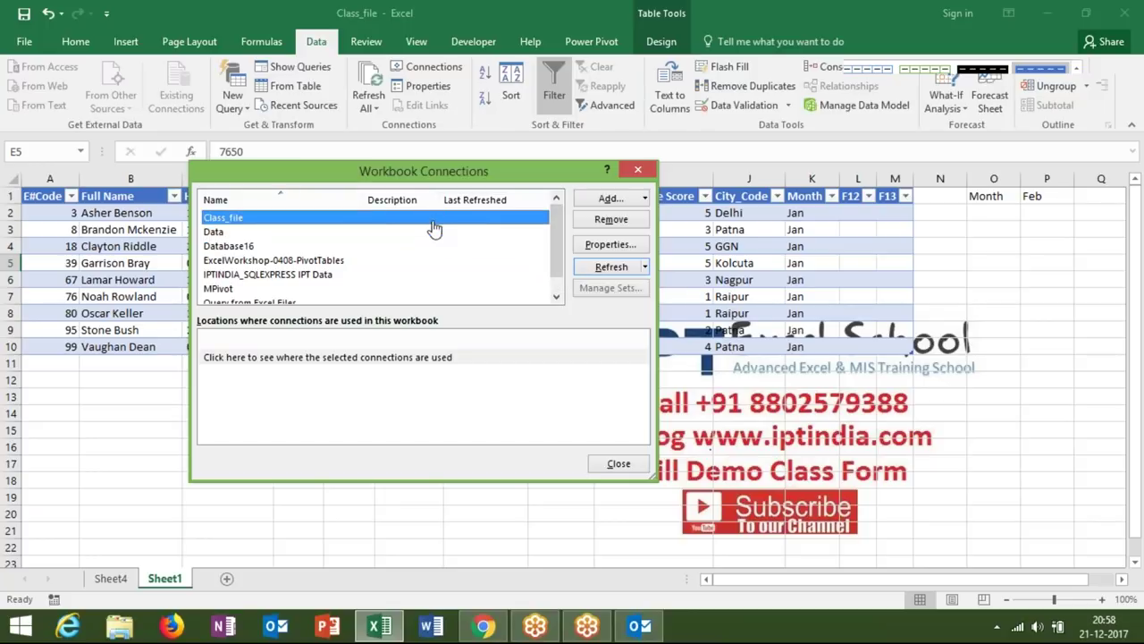
click(597, 250)
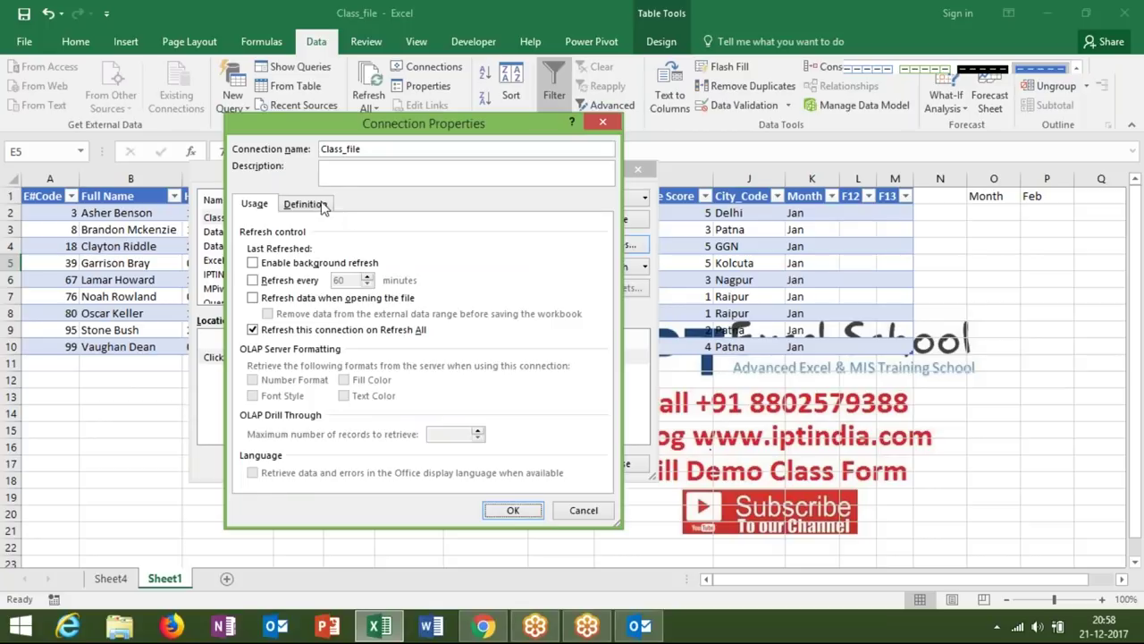
click(324, 204)
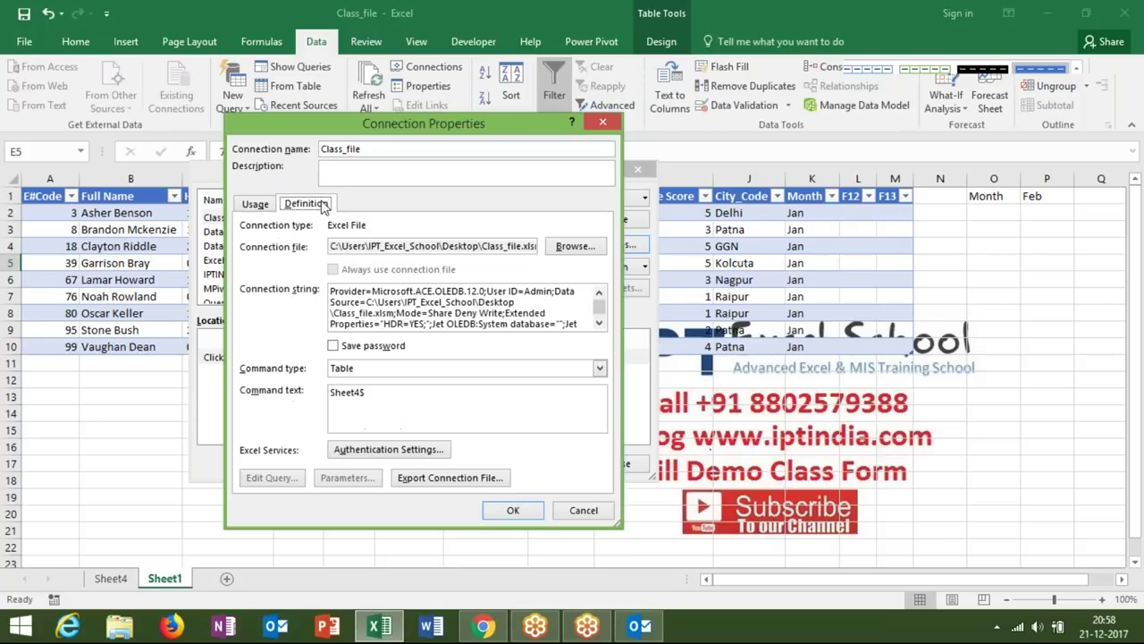
click(603, 122)
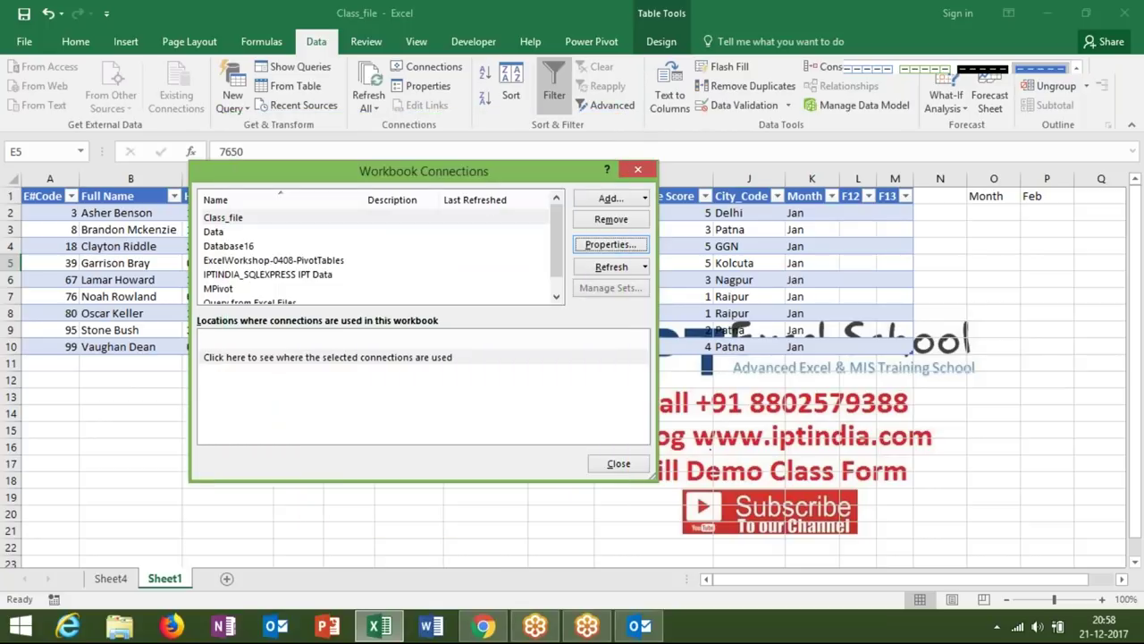
click(276, 247)
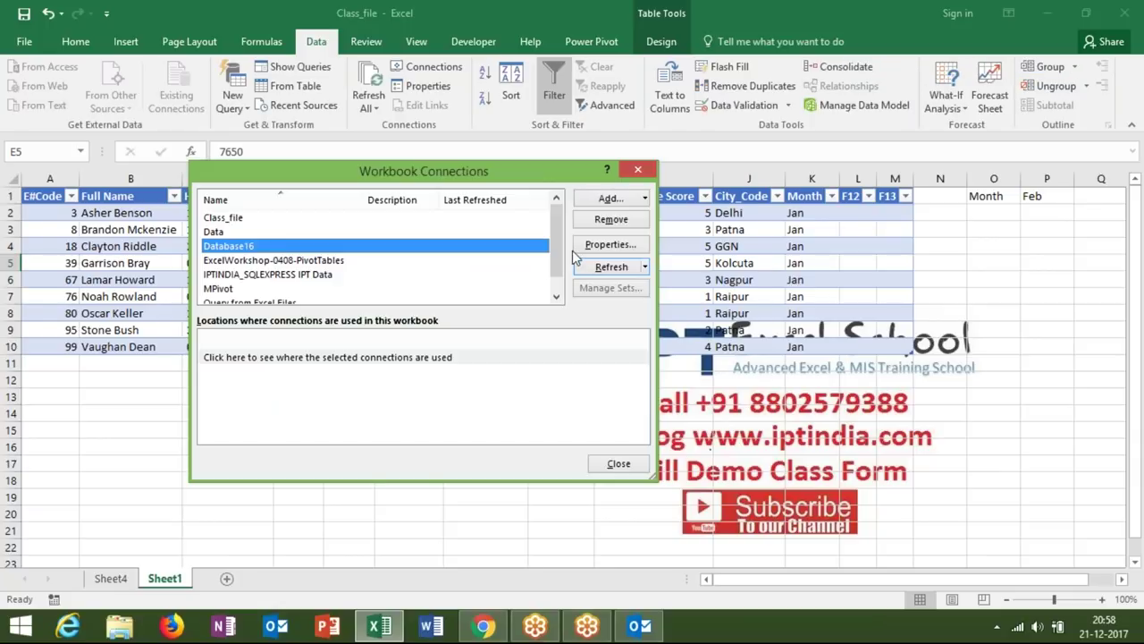
drag(568, 257, 565, 269)
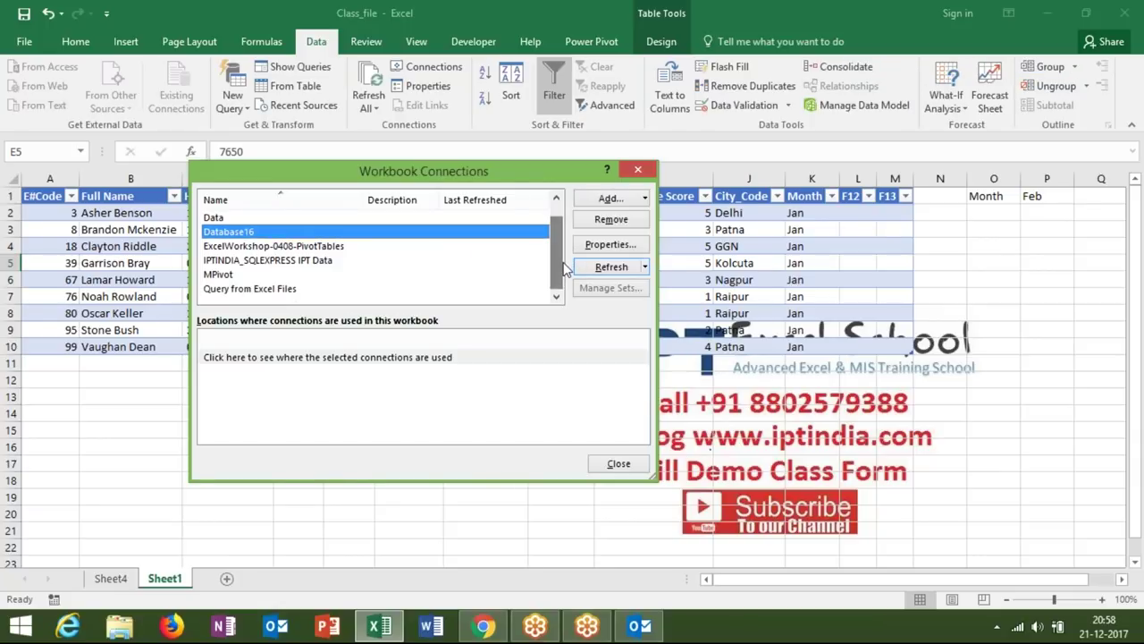
click(292, 291)
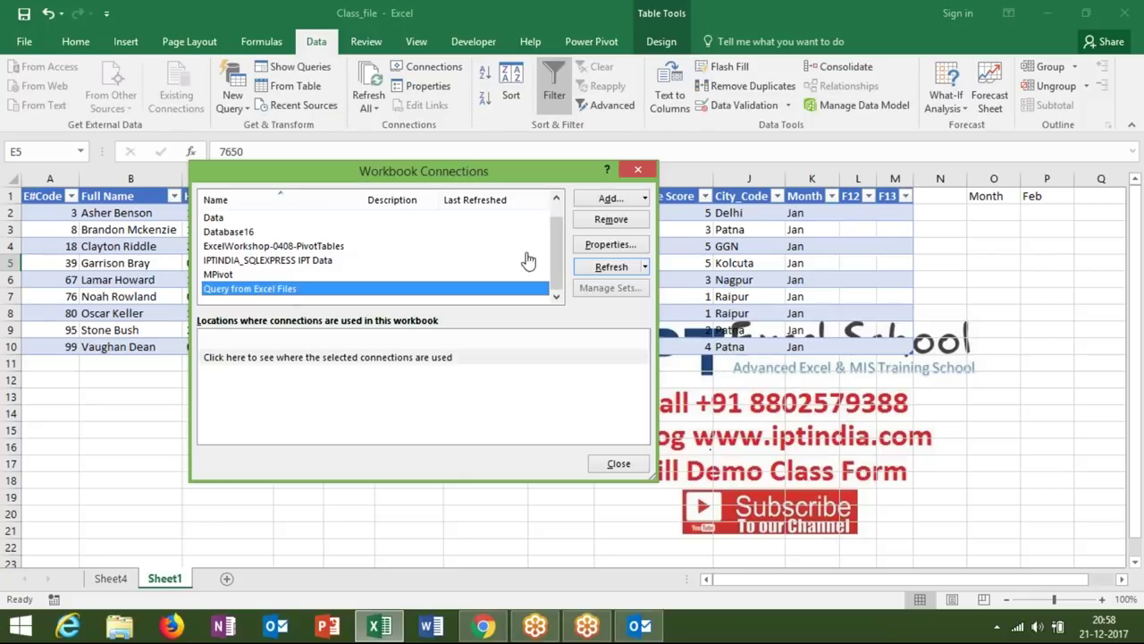
In Query from Excel Files' SQL, replace 'Jan' in the WHERE clause with the parameter ?
click(605, 248)
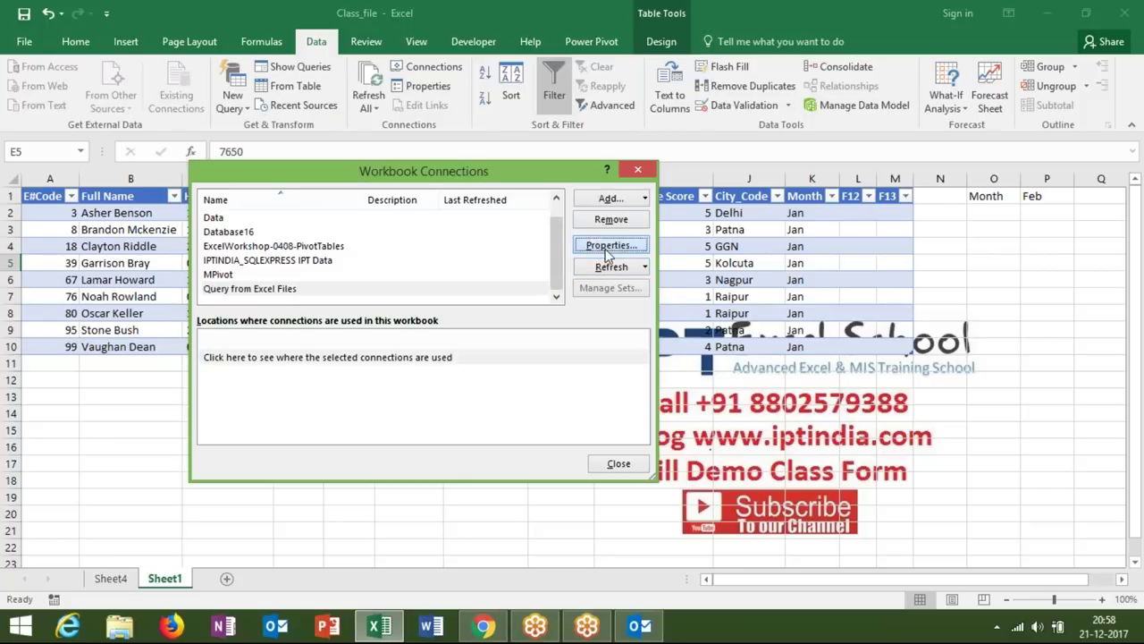
click(308, 206)
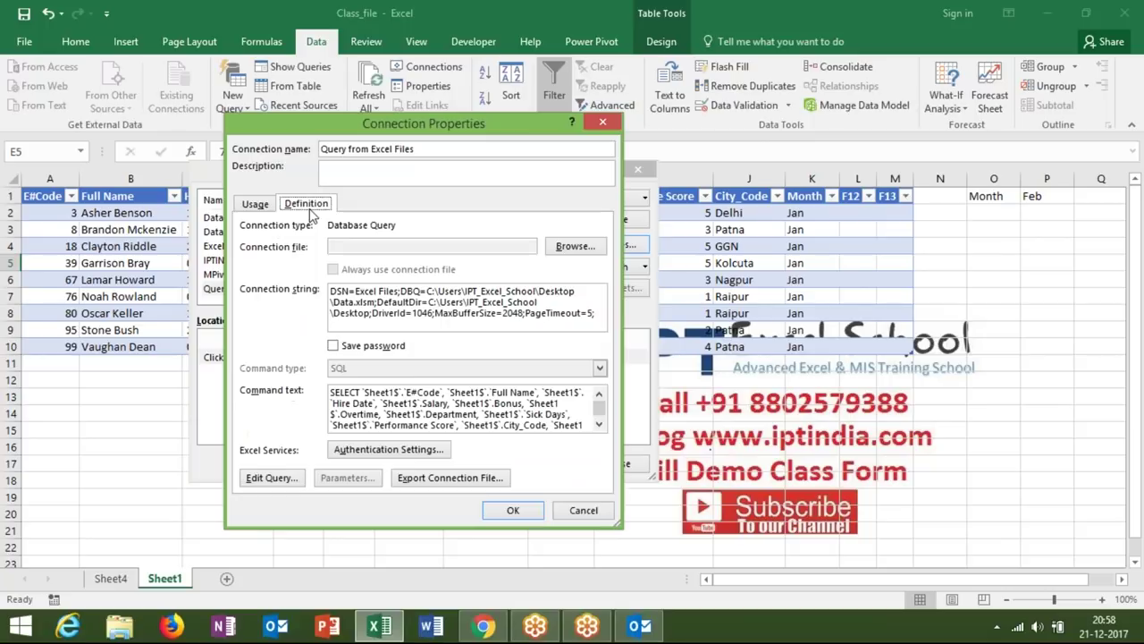
drag(521, 415, 336, 376)
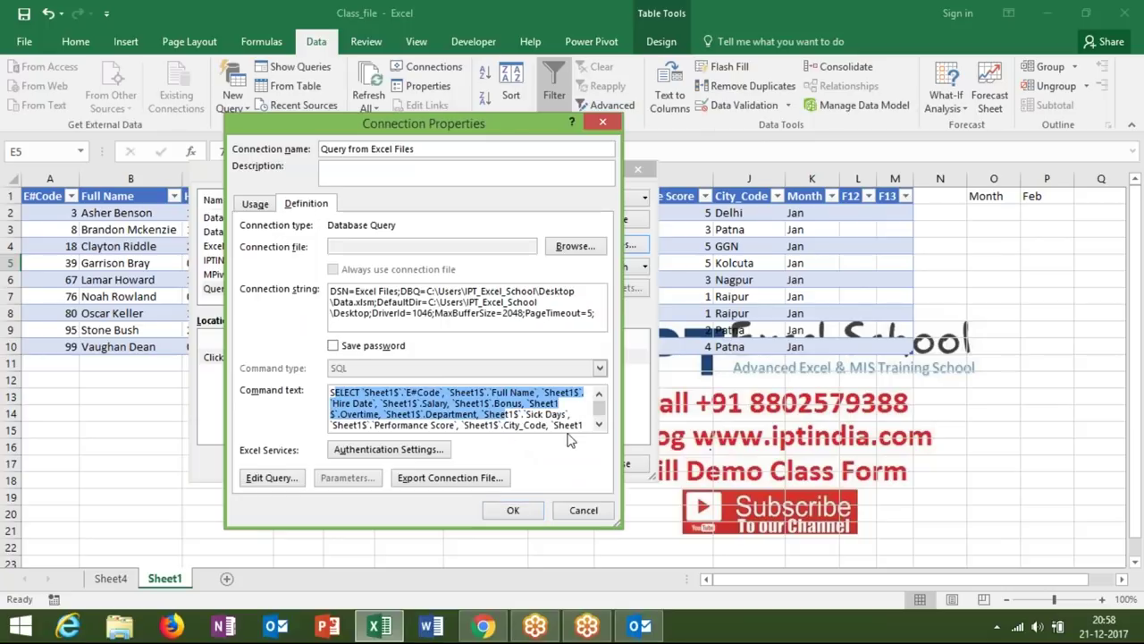
click(598, 426)
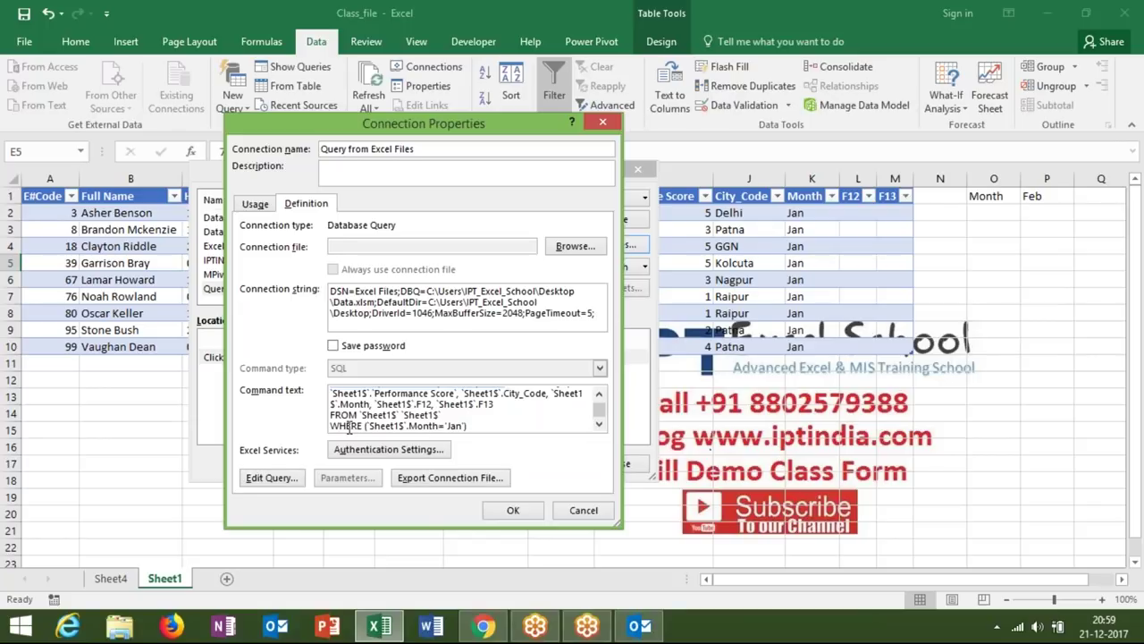
click(461, 427)
key(Delete)
key(BackSpace)
key(BackSpace)
key(BackSpace)
key(BackSpace)
text(?)
Link Parameter1 to cell P1 with auto-refresh on change, so the table lists the Feb rows.
click(512, 510)
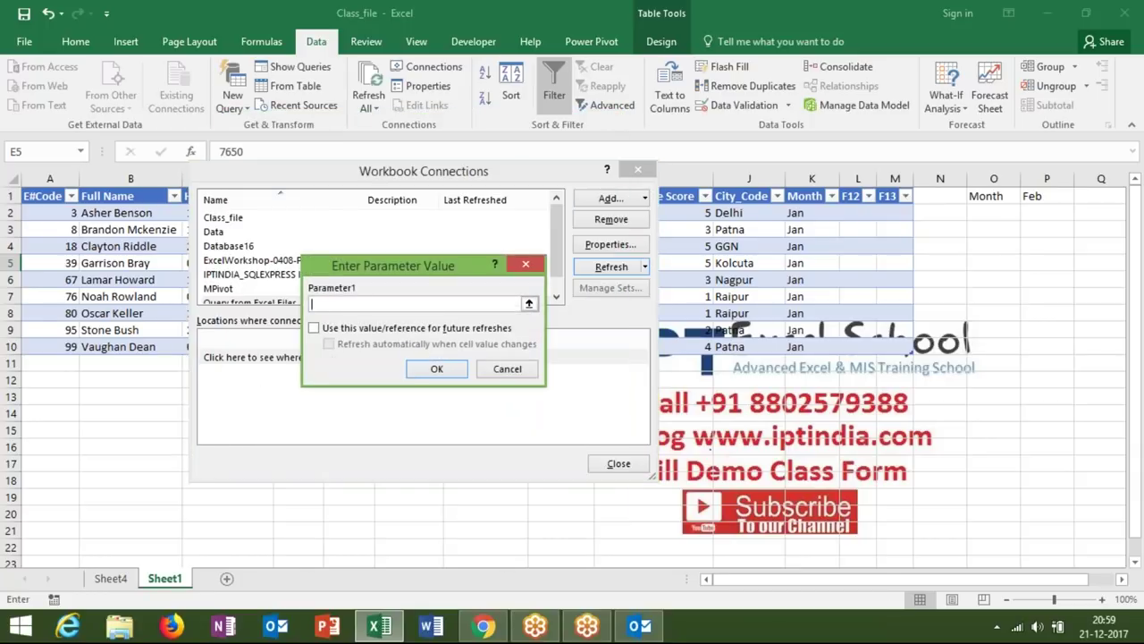
click(1054, 199)
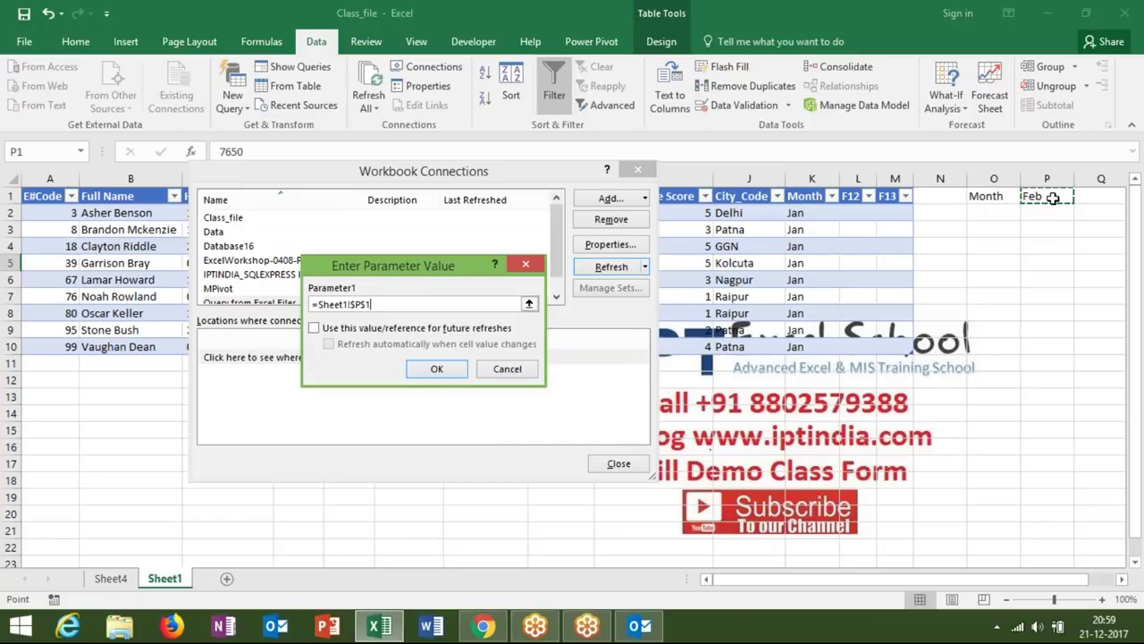
click(320, 330)
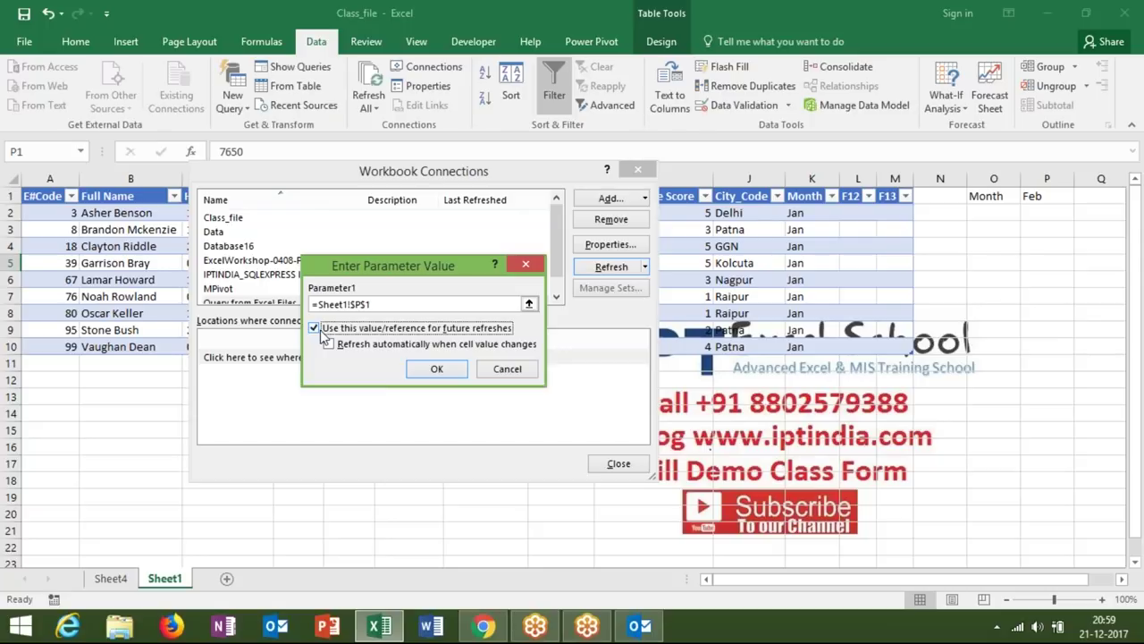
click(330, 345)
click(434, 369)
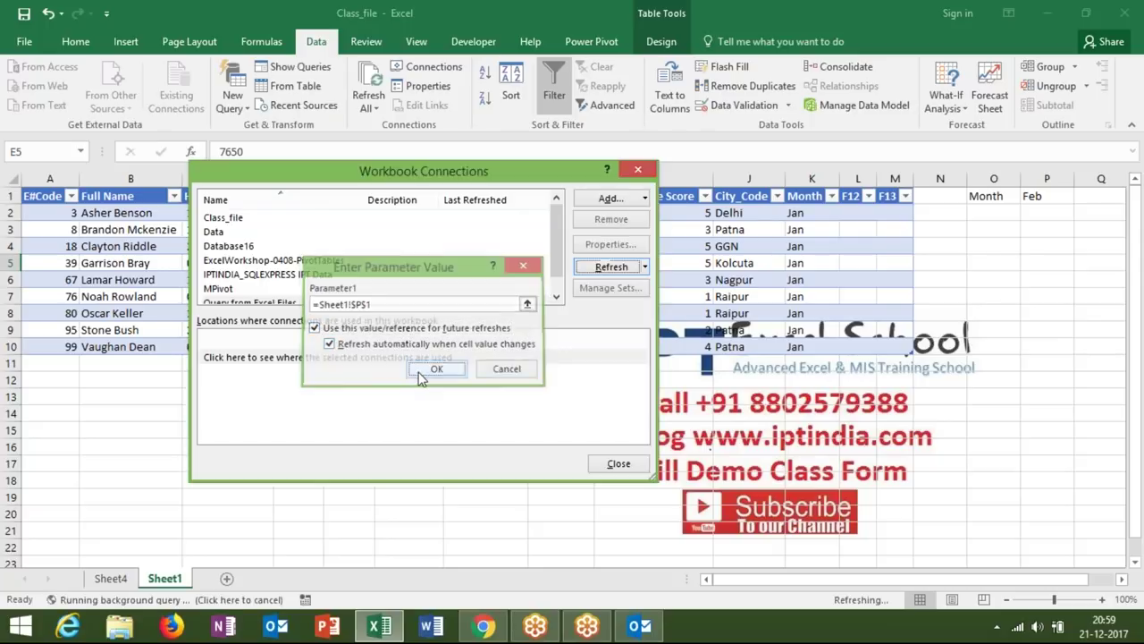
click(615, 463)
click(1022, 195)
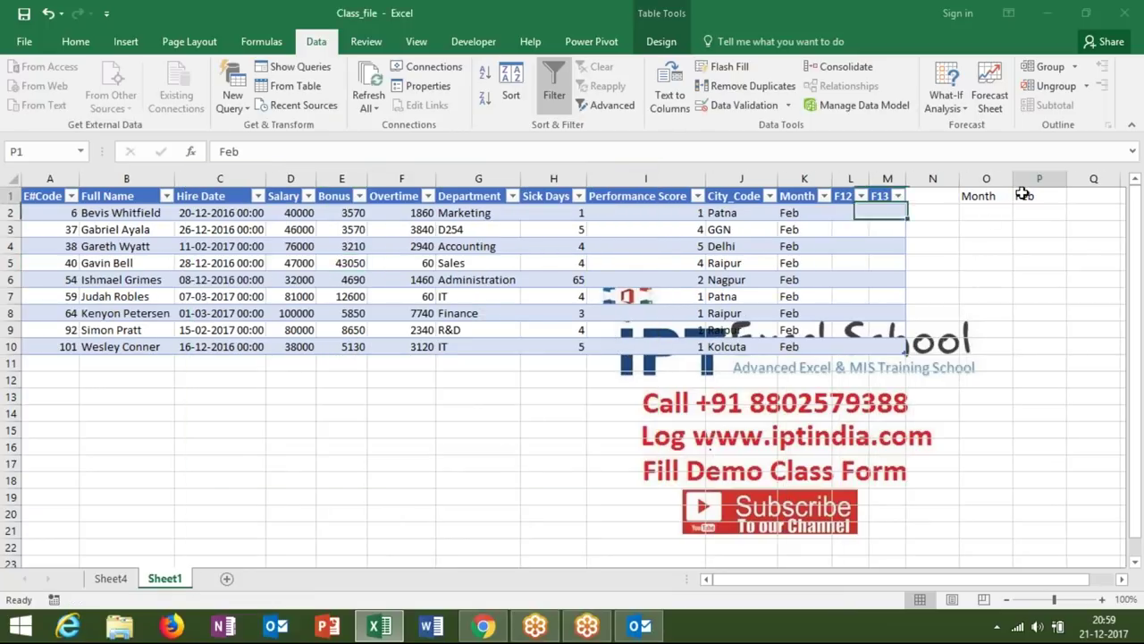
Enter Mar, then Apr, in cell P1 so the query table refreshes to April rows.
text(Mar)
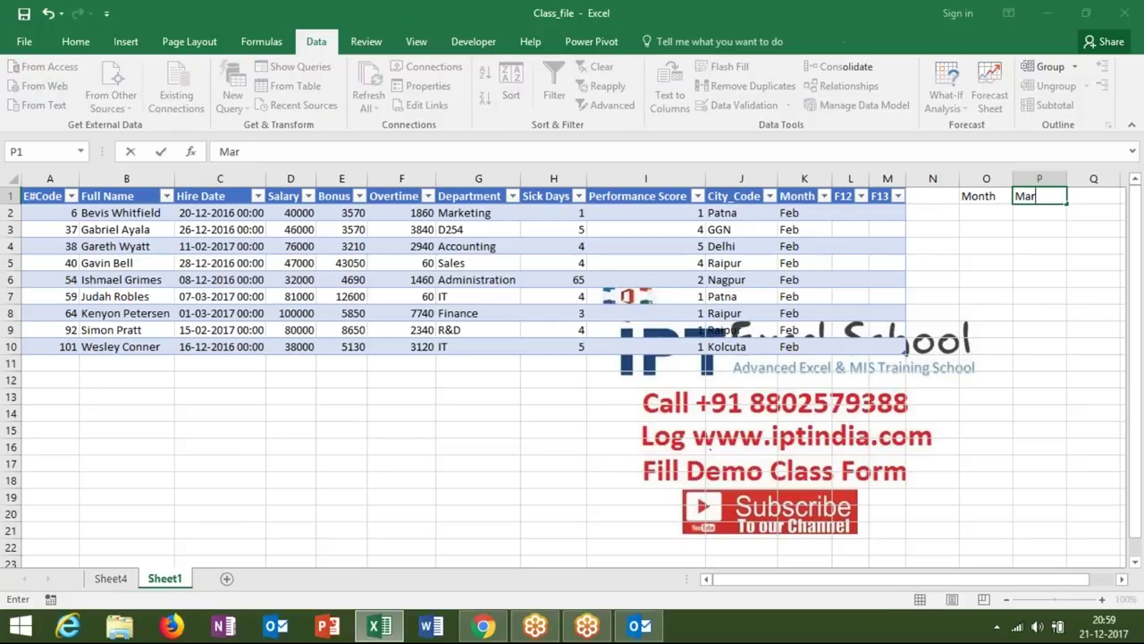
key(Return)
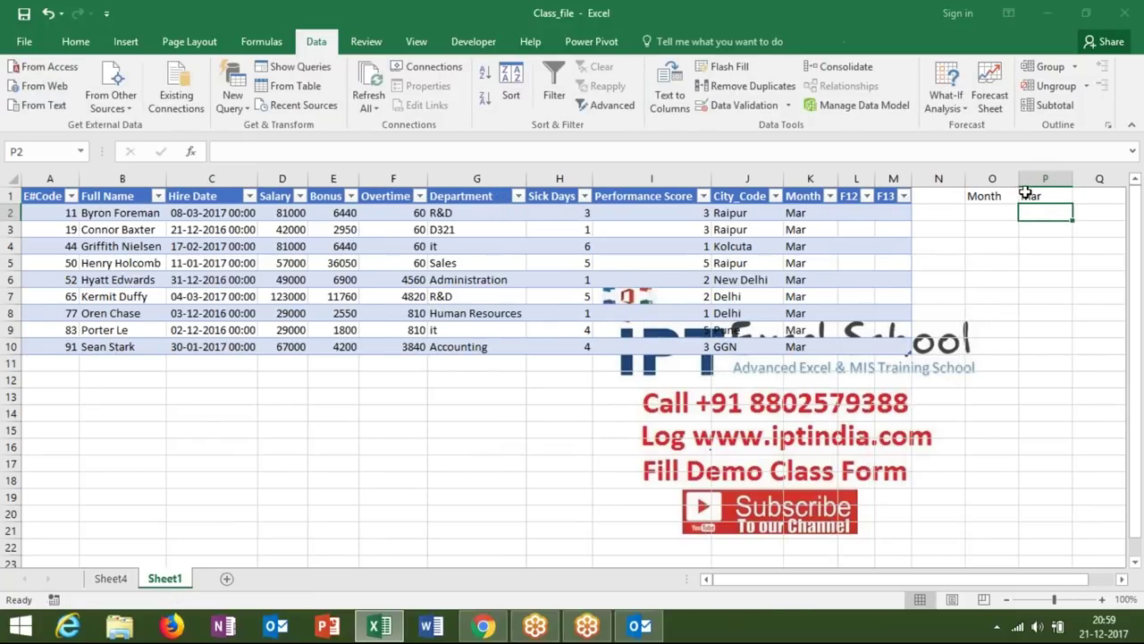
click(1028, 195)
text(Apr)
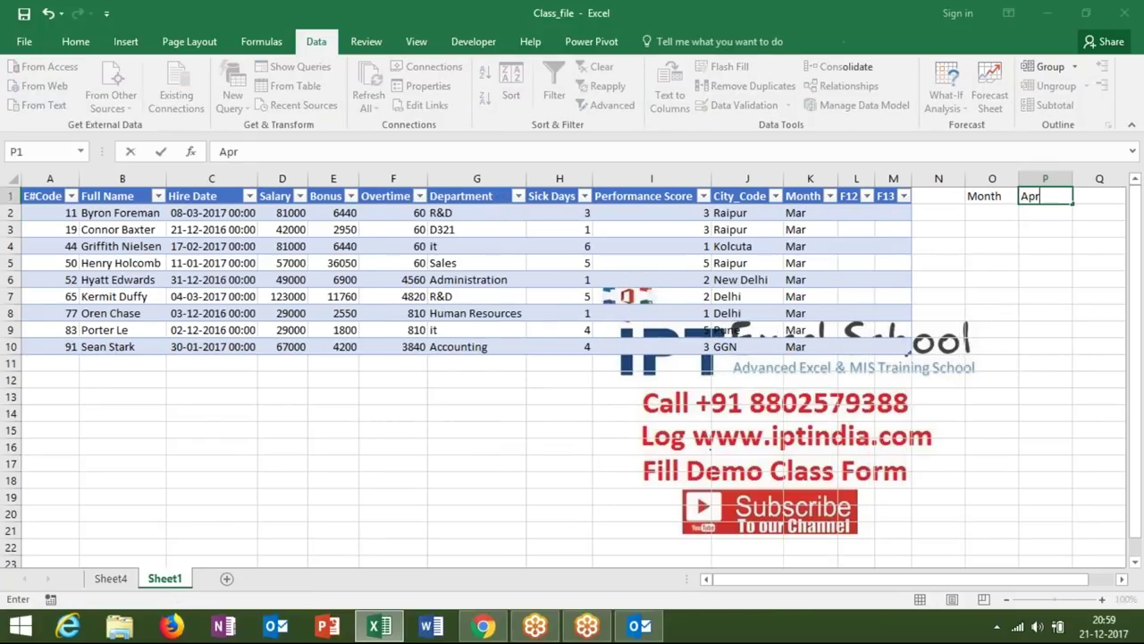
key(Return)
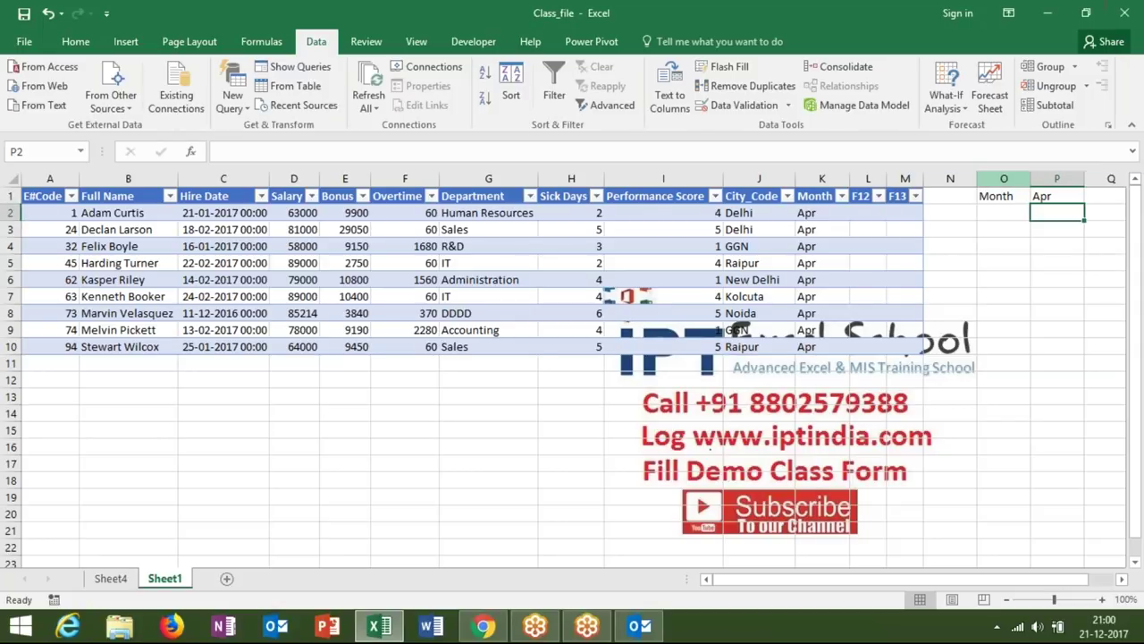
click(894, 281)
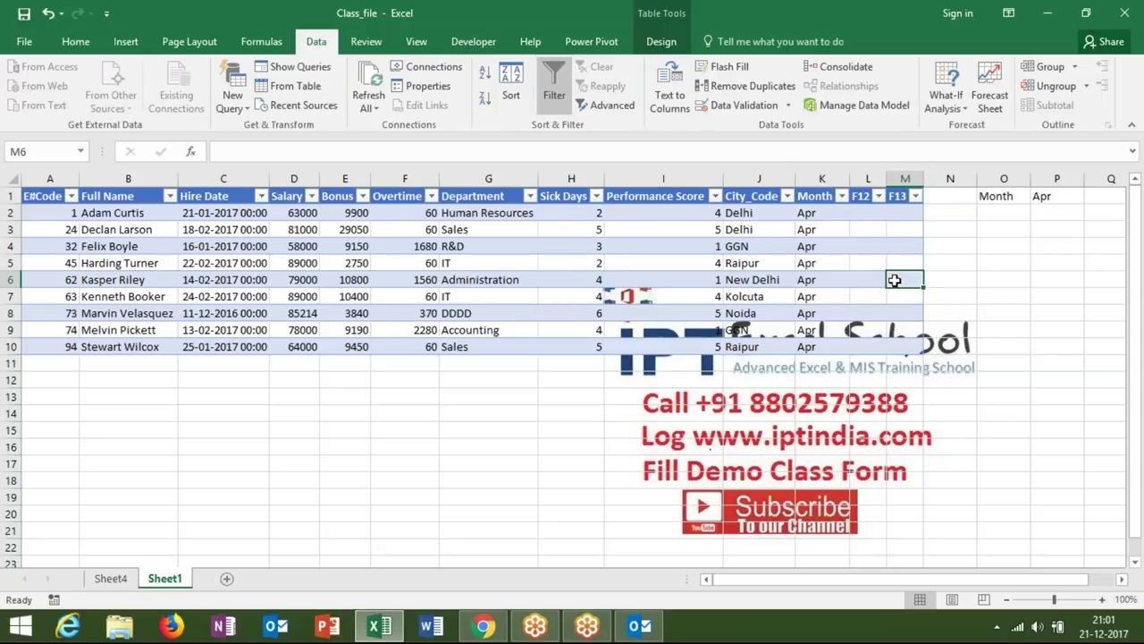
Select the month cell P1, then the Kolcuta entry in column J.
click(1055, 198)
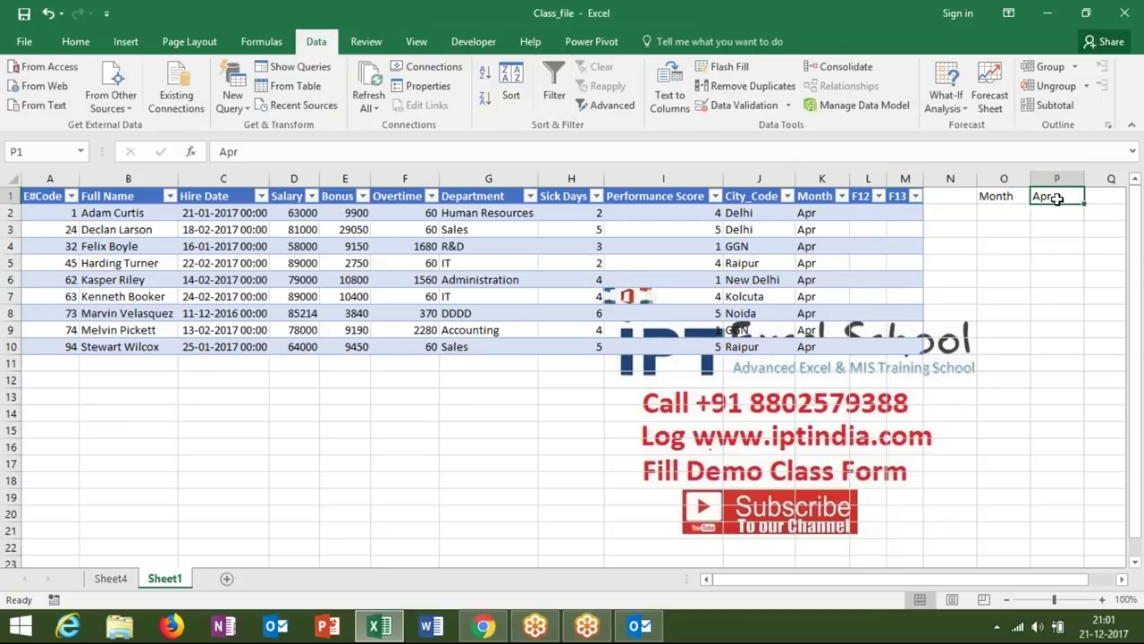
click(747, 296)
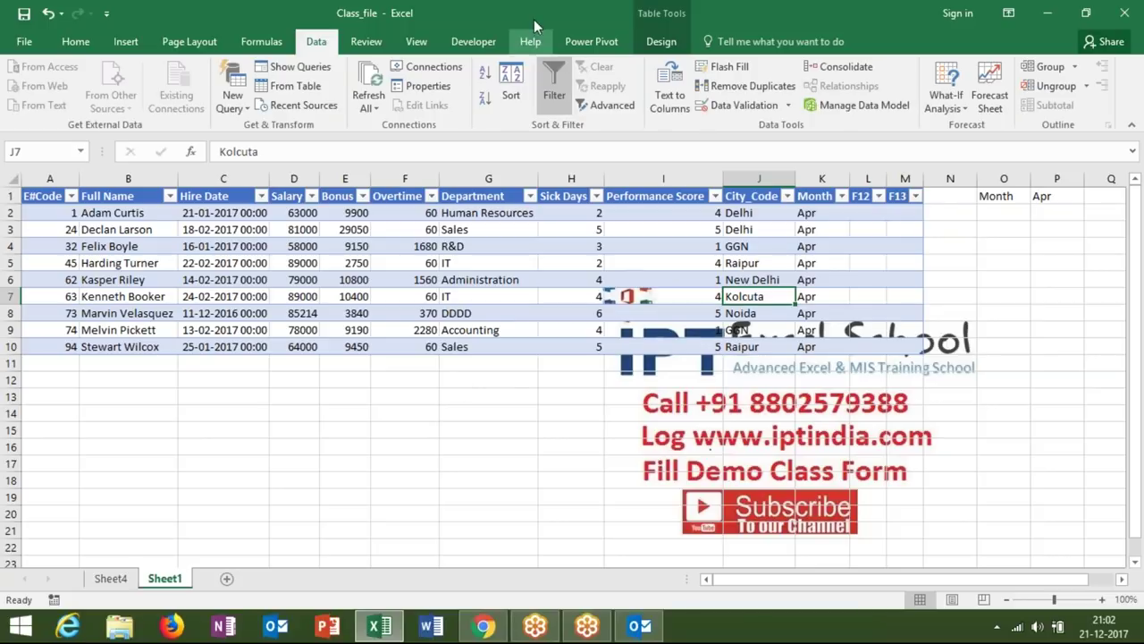
Close the Excel workbook without saving changes.
key(super+Down)
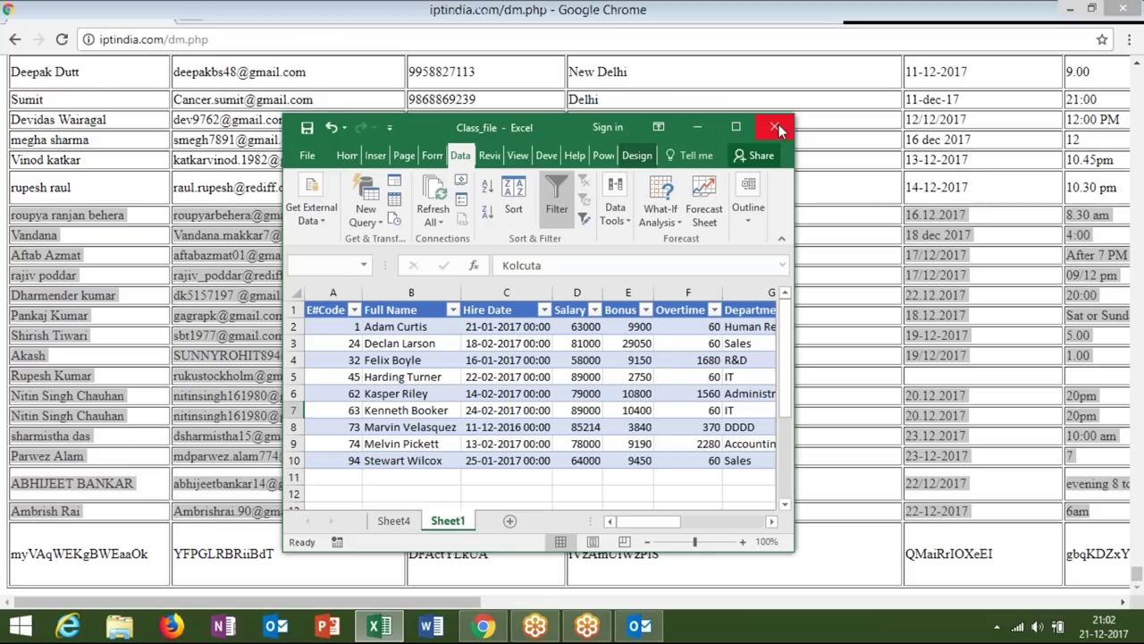
click(776, 128)
click(571, 258)
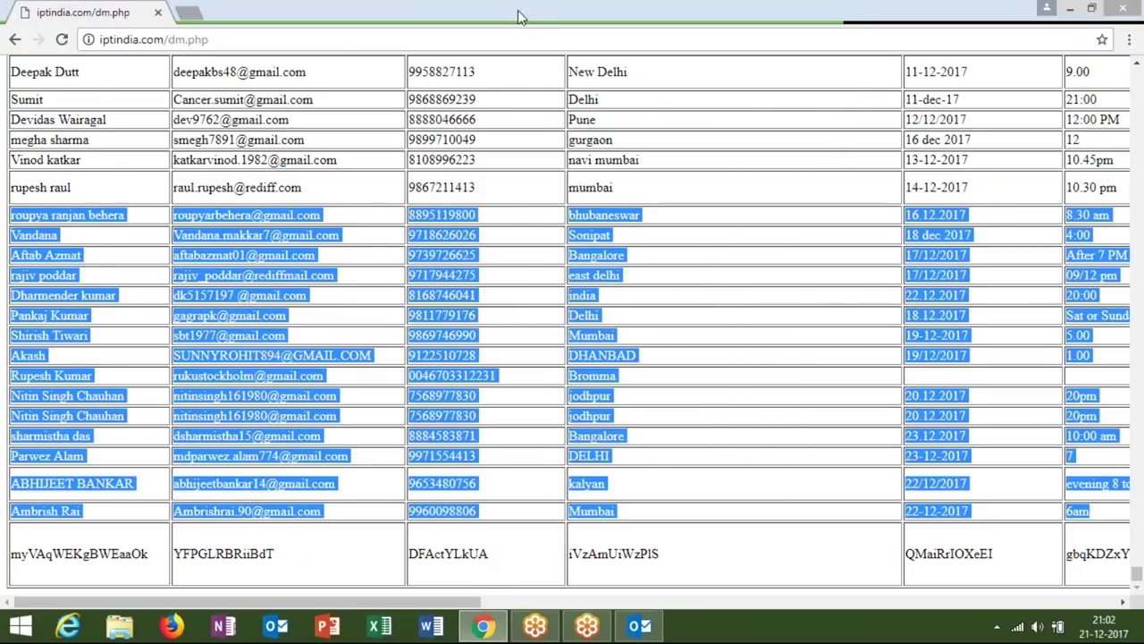
Close Chrome, minimize Outlook, and relaunch Excel with a new blank workbook.
double_click(520, 18)
click(1115, 119)
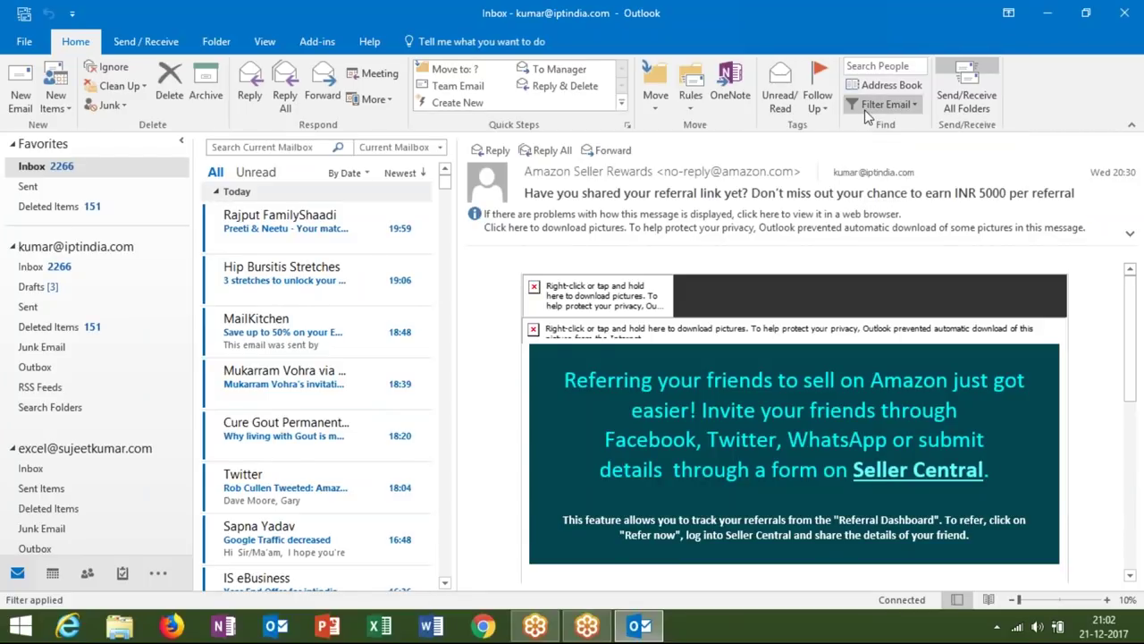
click(1123, 12)
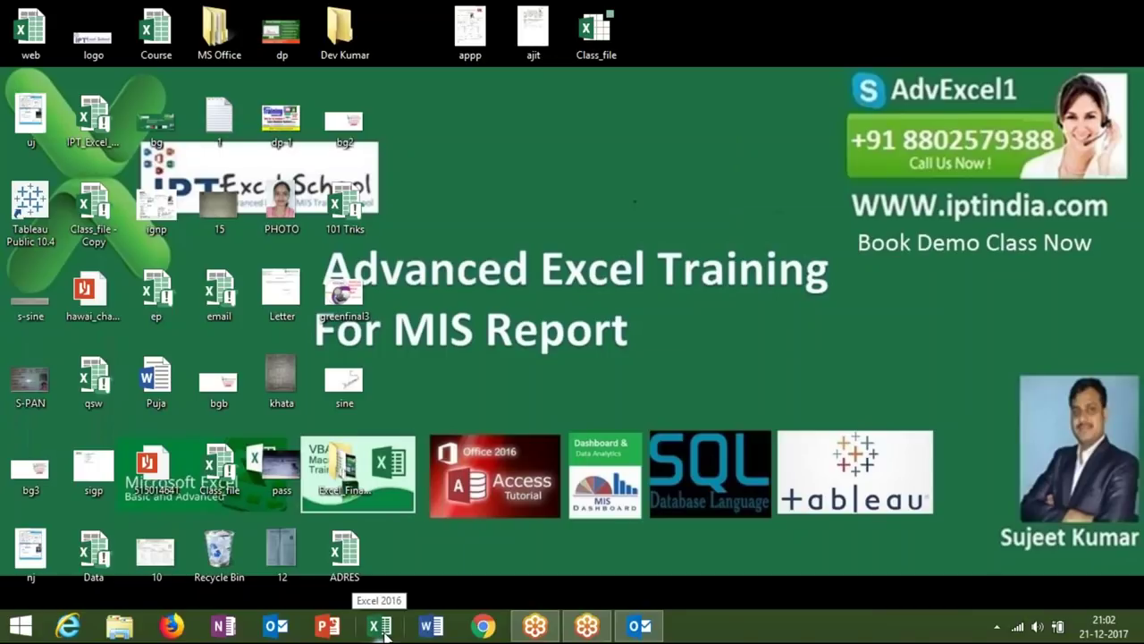
click(384, 632)
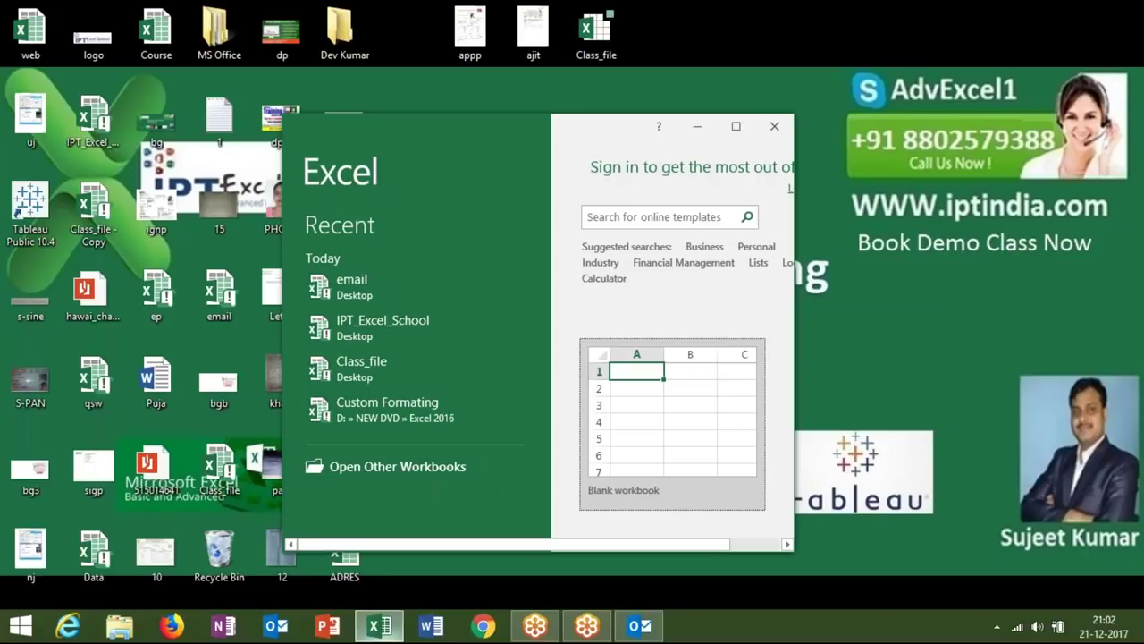
click(657, 449)
Open a maximized blank workbook, rename Sheet1 to D1, and add a second sheet named D2.
click(655, 444)
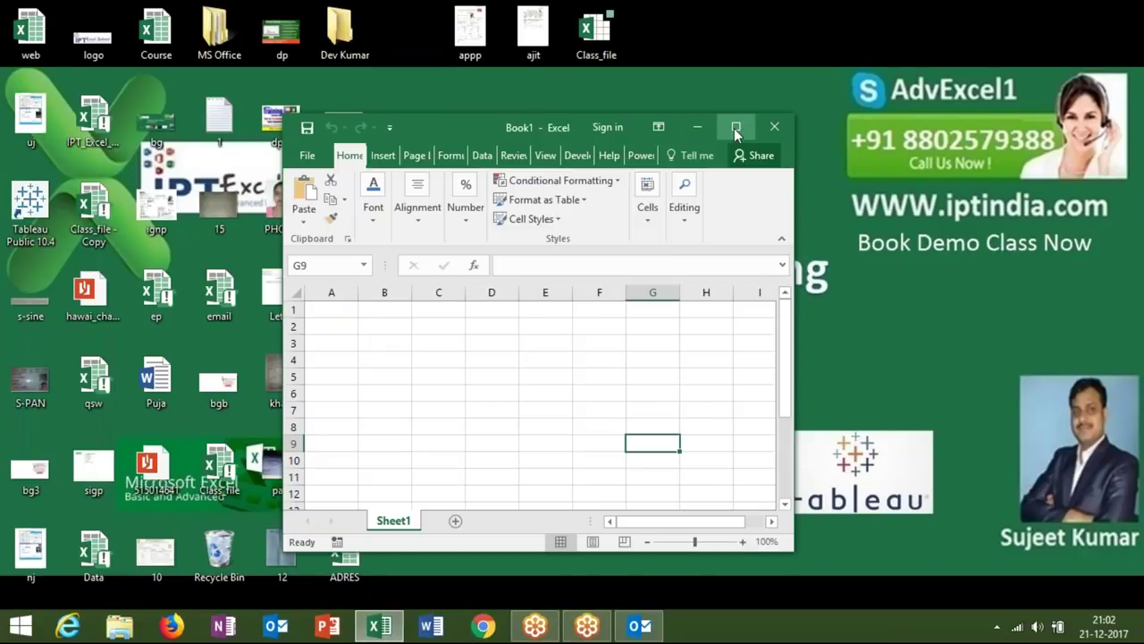
click(736, 129)
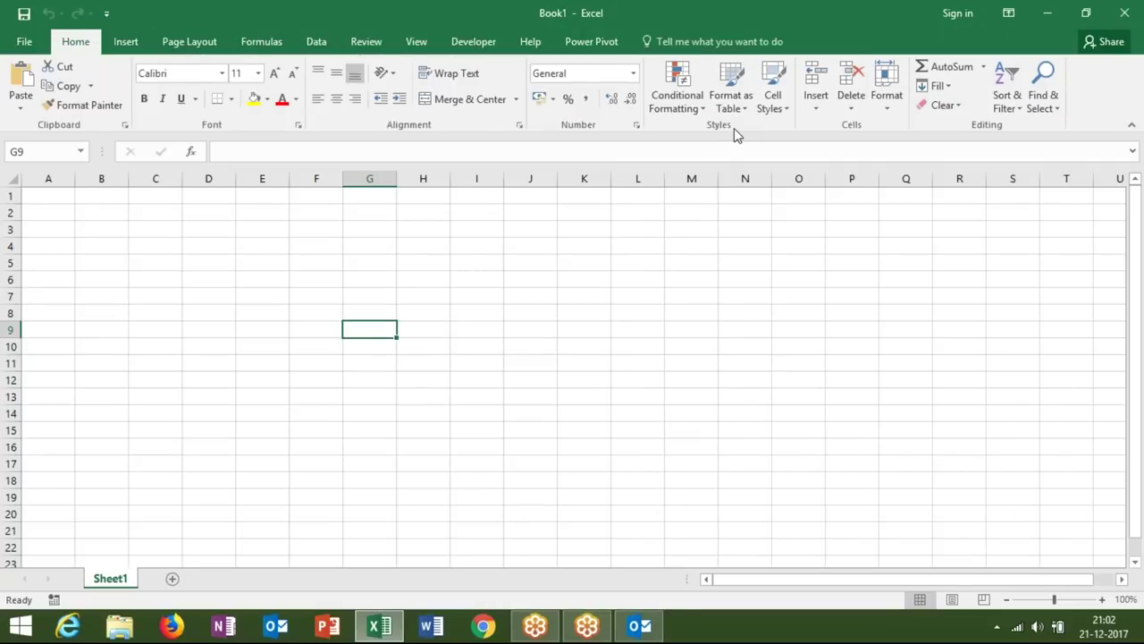
double_click(128, 581)
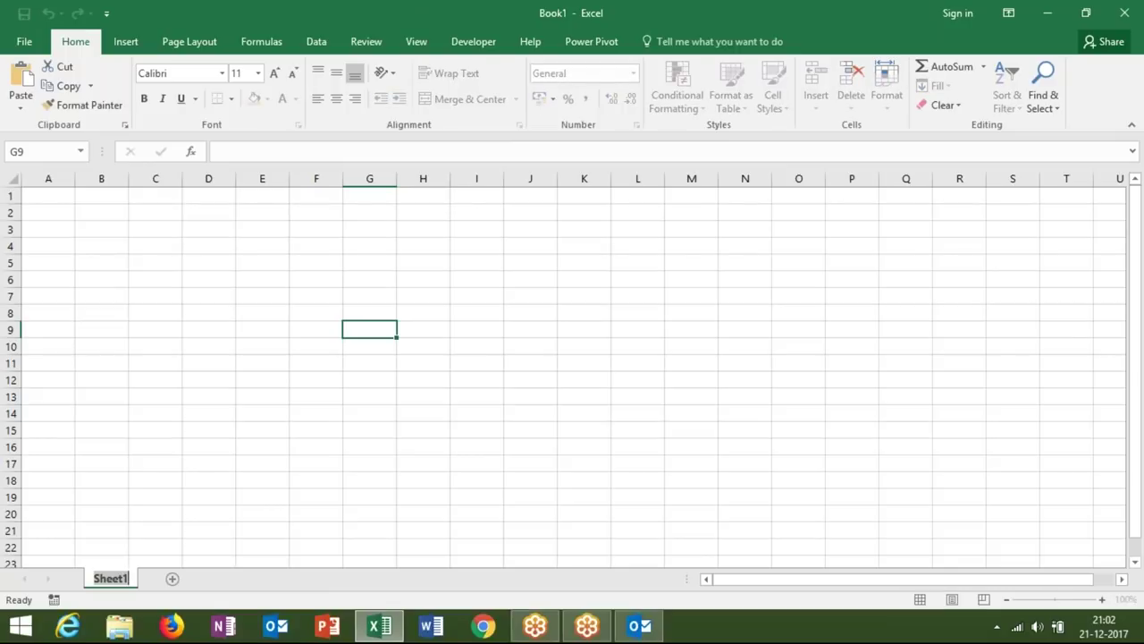
text(D1)
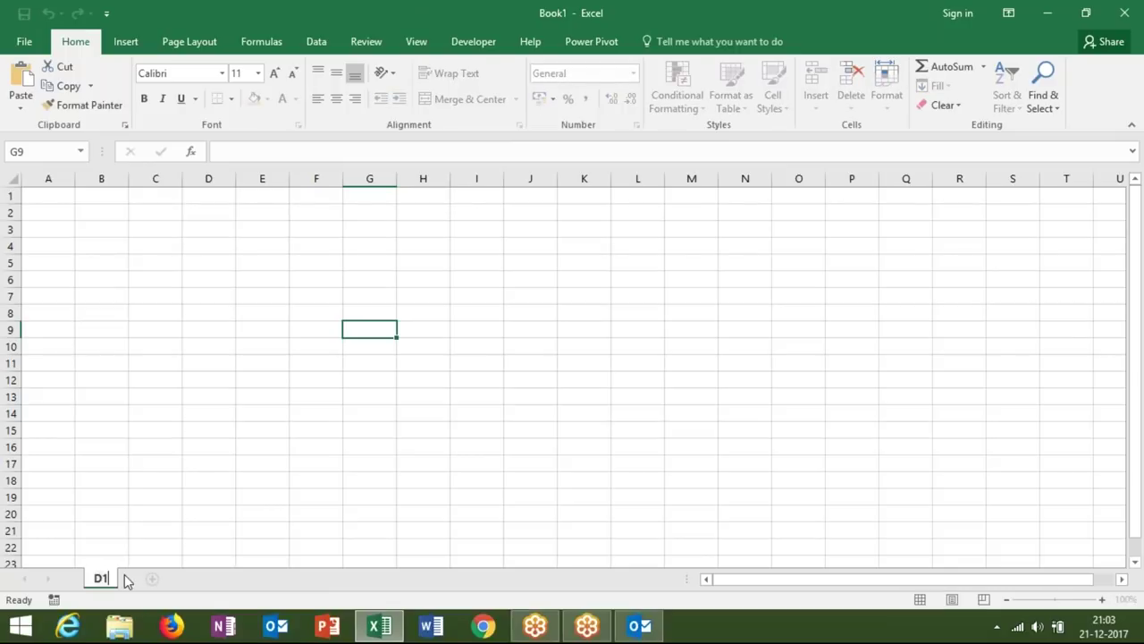
key(Return)
click(143, 579)
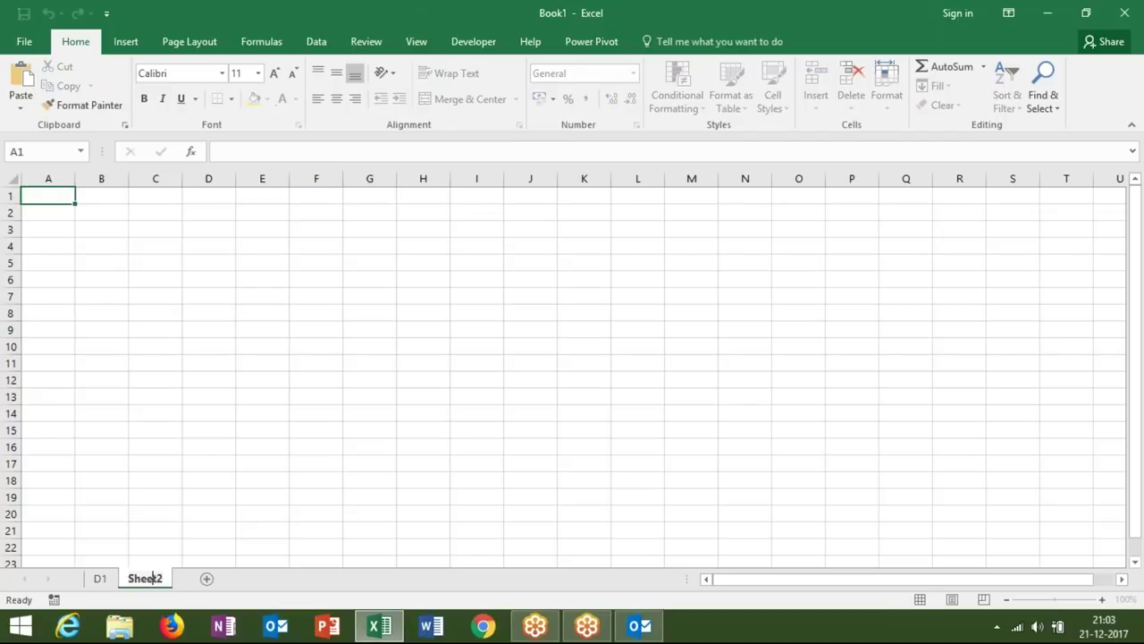
double_click(152, 578)
text(D2)
key(Return)
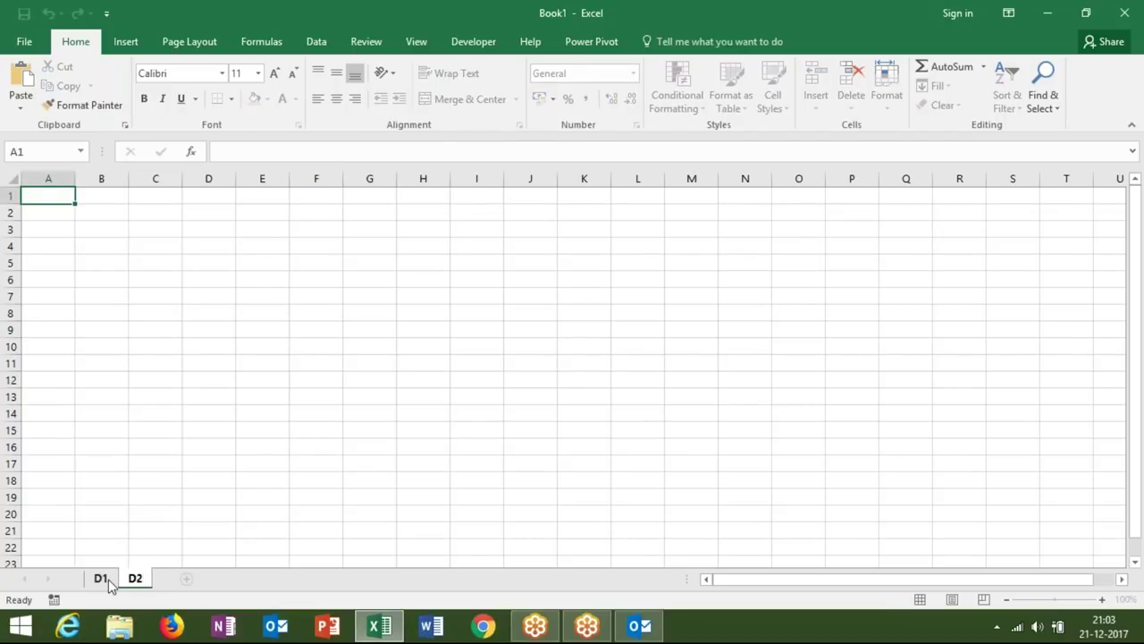
click(109, 581)
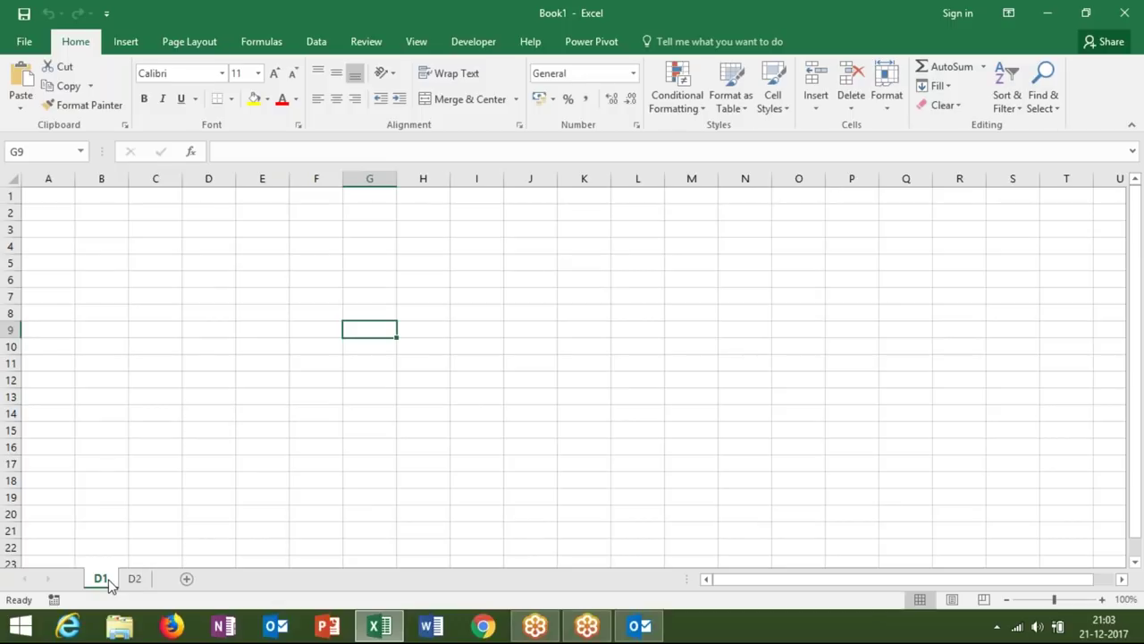
Put the Product heading in A1 and fill month names from Jan across row 1.
click(57, 199)
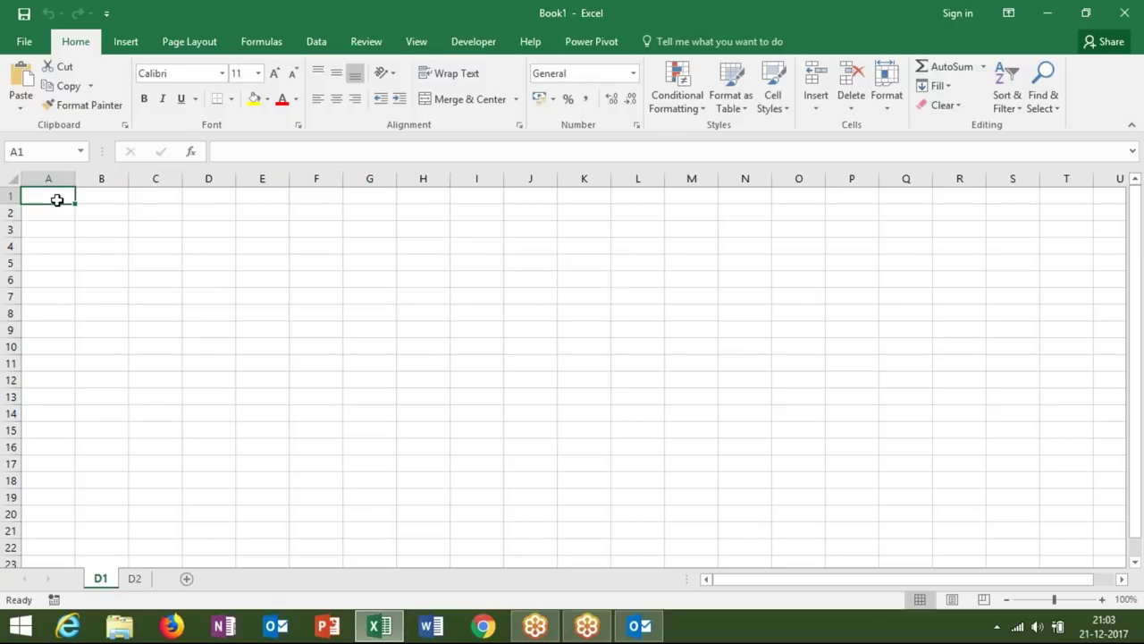
text(Month)
key(Tab)
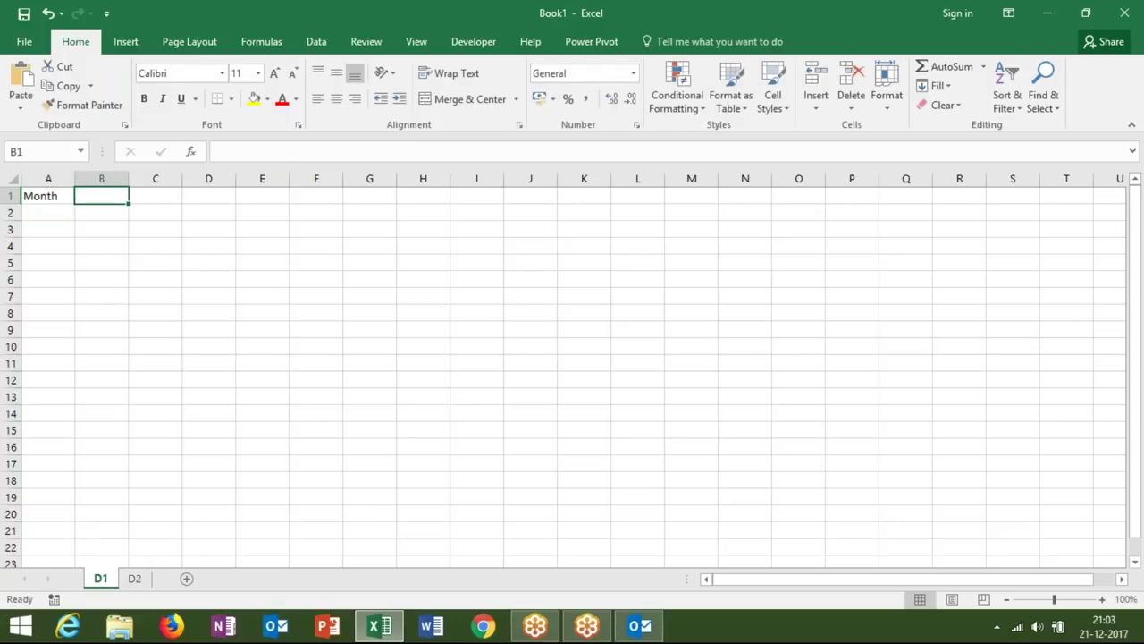
text(P)
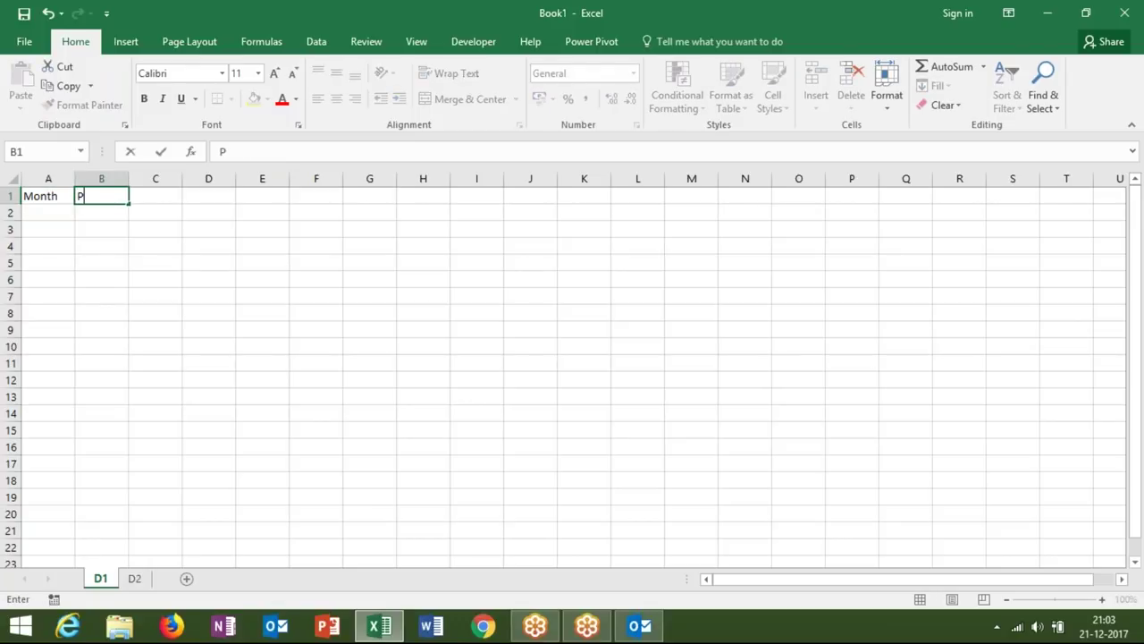
text(rodu)
key(Escape)
click(48, 196)
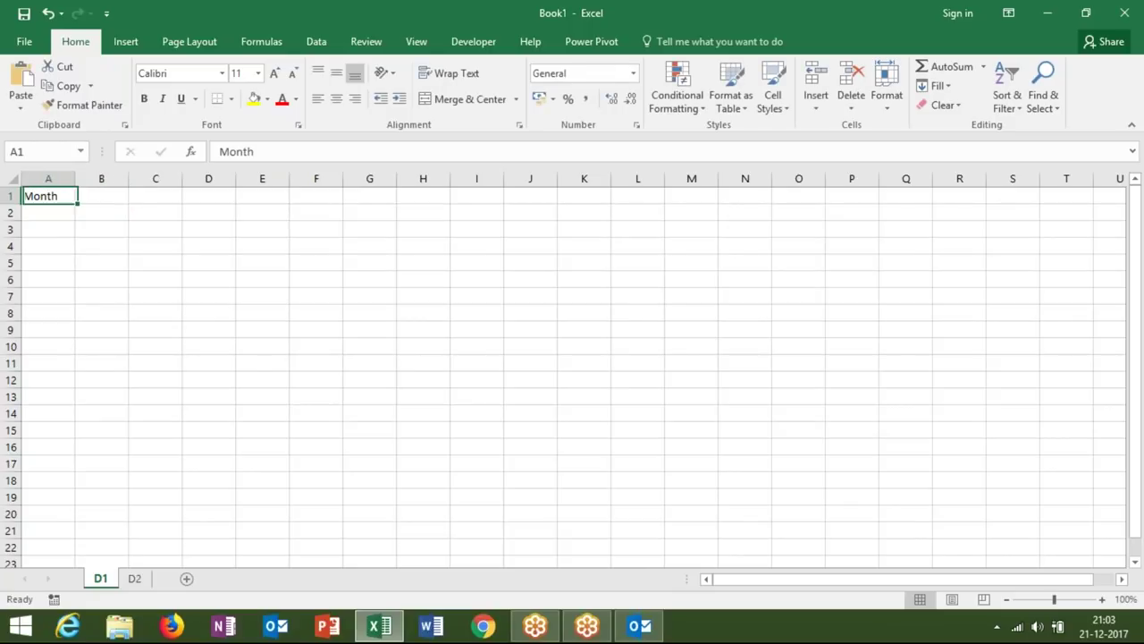
text(Pr)
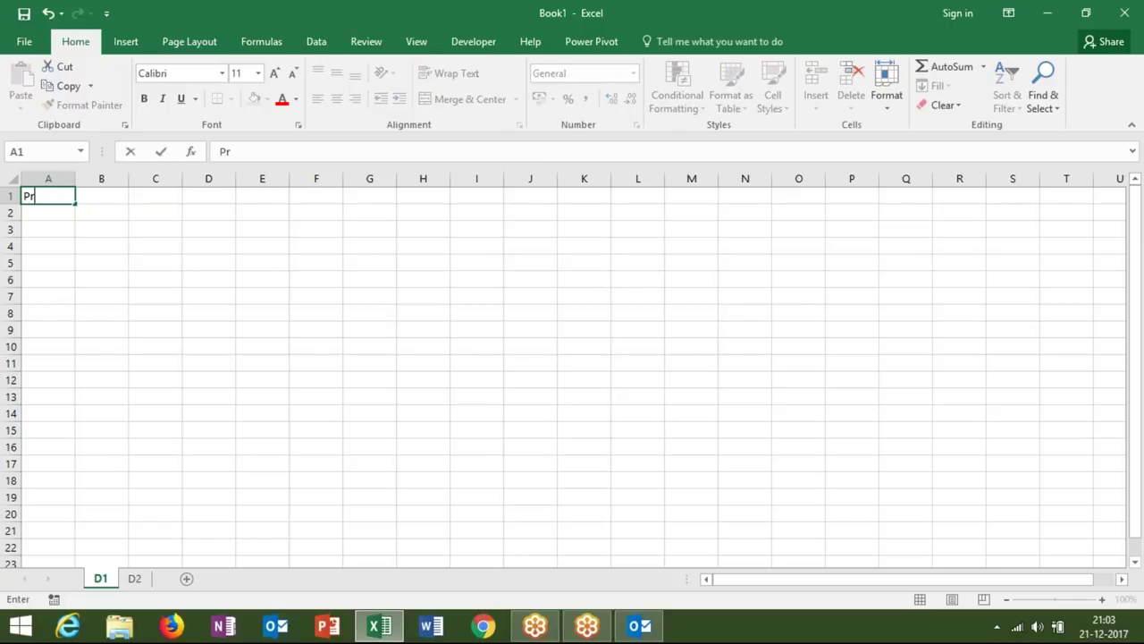
text(oduct)
key(Tab)
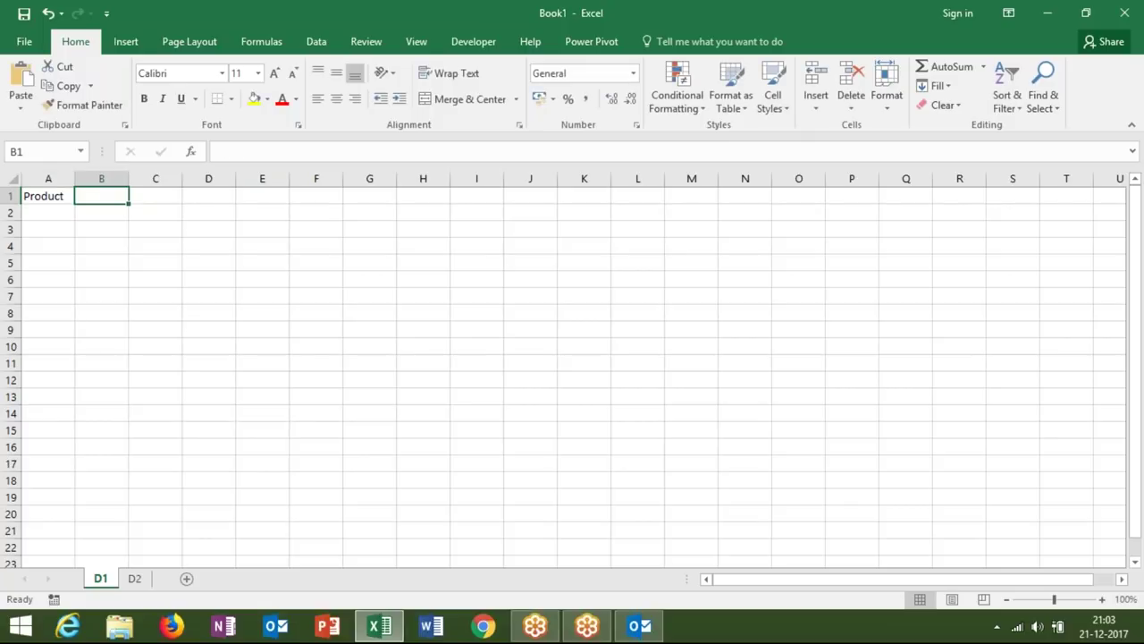
text(Jan)
key(Return)
click(101, 195)
drag(128, 204, 719, 207)
Enter the first product name in A2 and fill product names down to row 20.
click(48, 196)
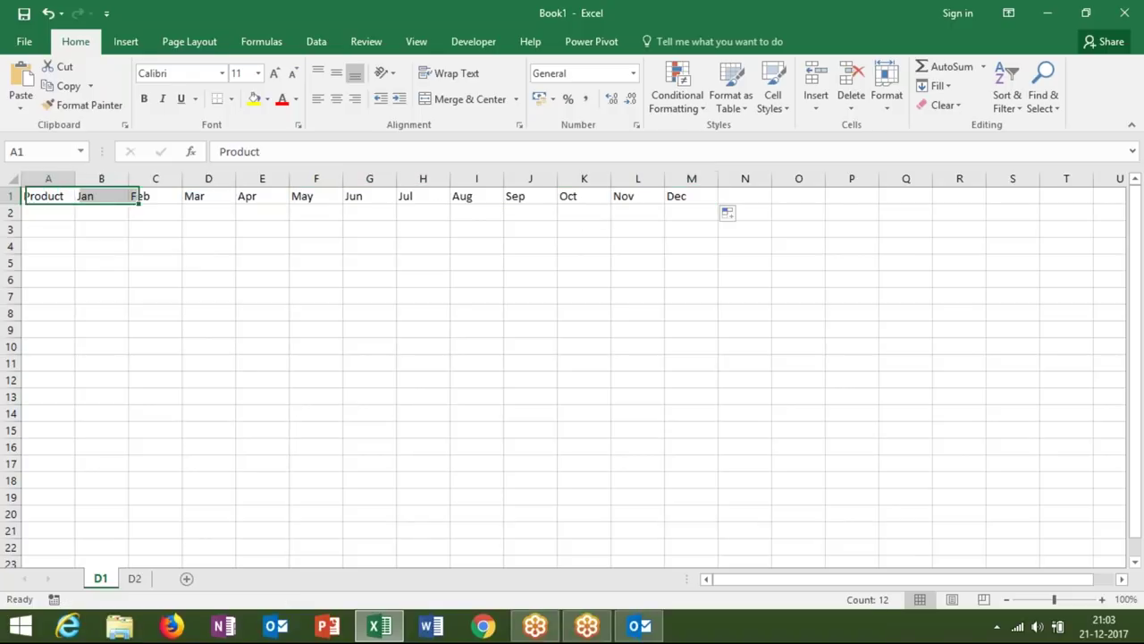
click(48, 212)
text(Product-1)
key(Return)
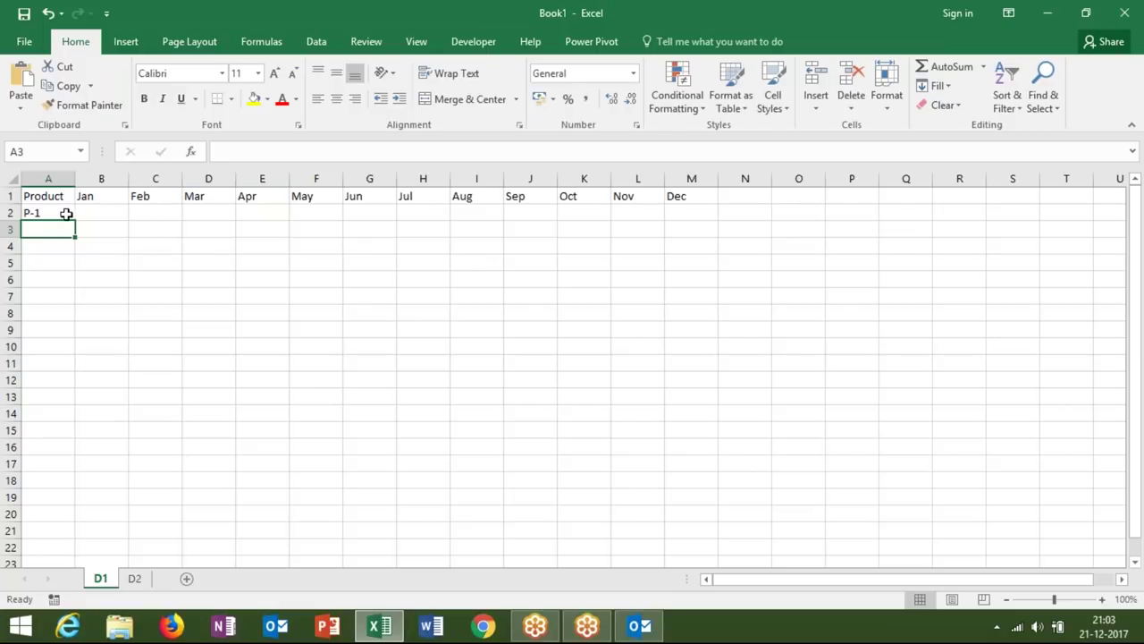
click(62, 212)
drag(75, 220, 54, 516)
click(104, 219)
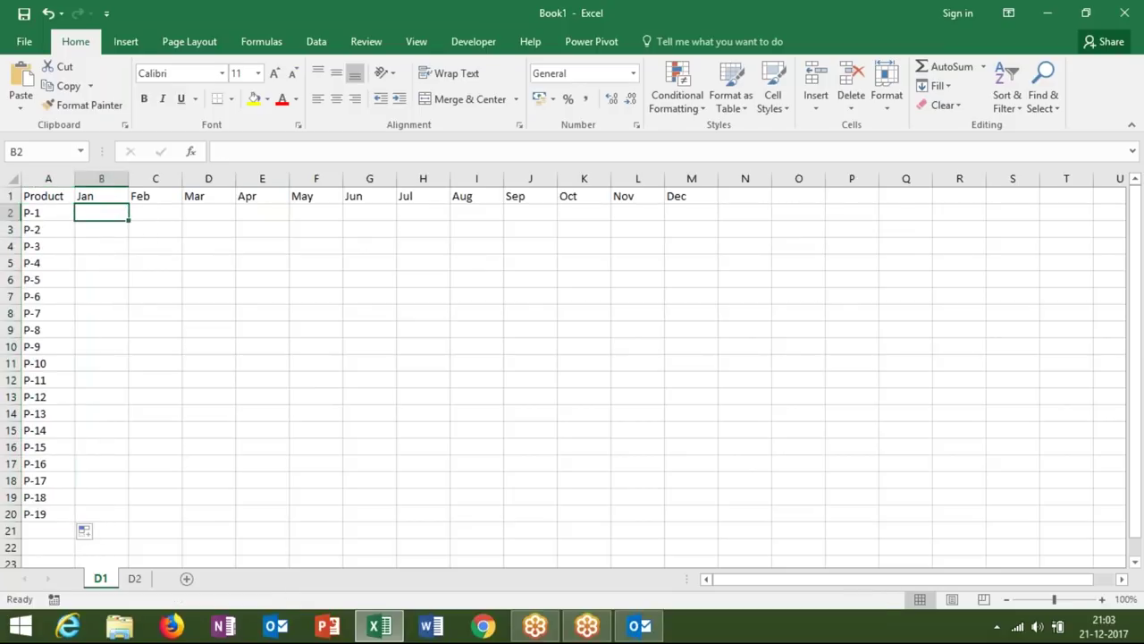
Enter =RANDBETWEEN(10,90) in B2 and fill it across B2:M20.
text(=ra)
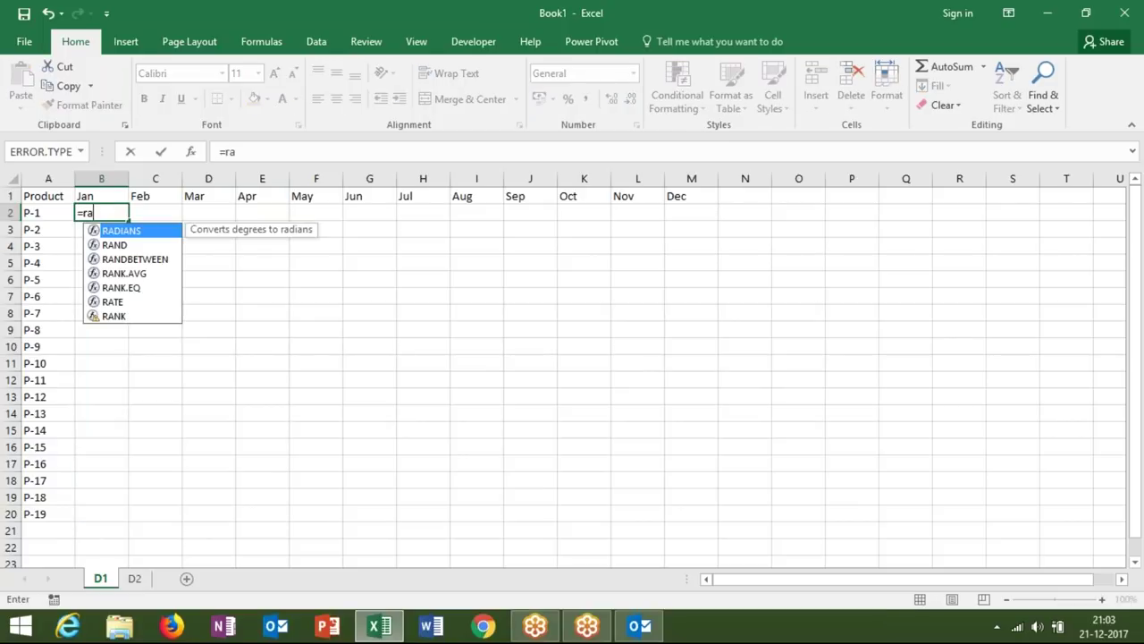
key(Down)
key(Right)
key(Left)
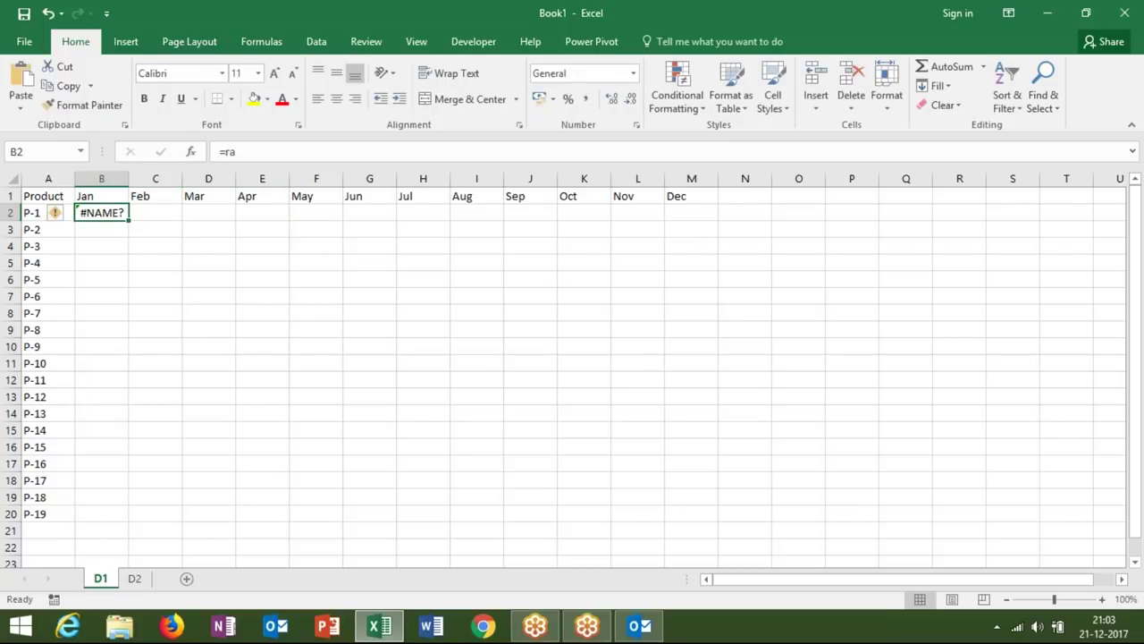
text(=ra)
key(Down)
key(Down)
key(Tab)
text(10,90)
key(Return)
key(Up)
key(shift+Right)
key(shift+Right)
key(shift+Right)
key(shift+Right)
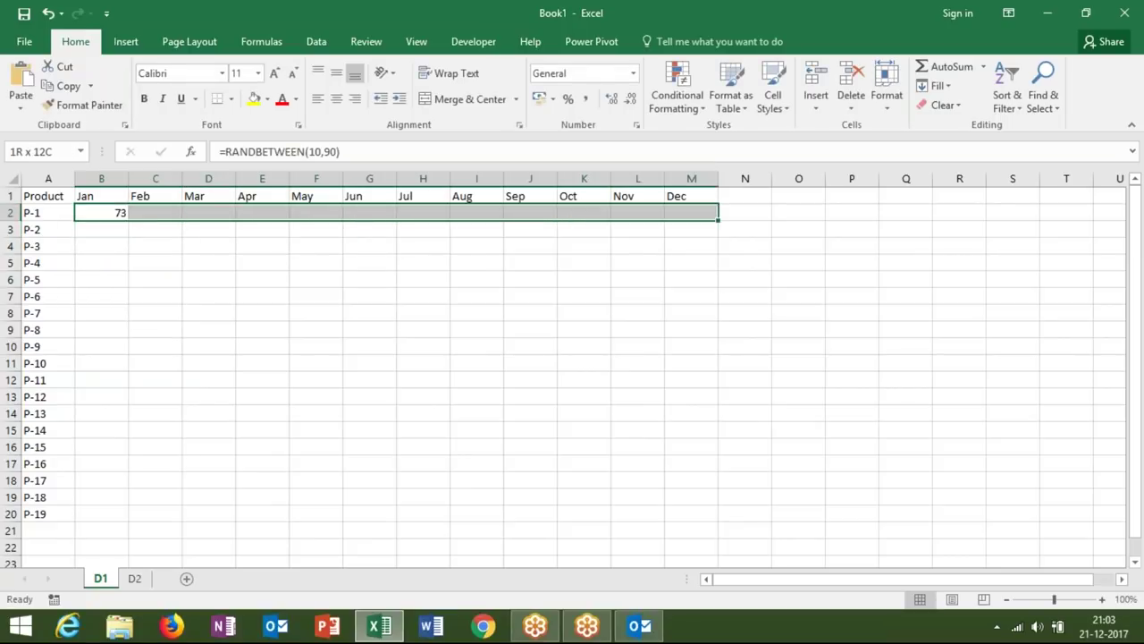
key(shift+Down)
key(shift+Down)
key(shift+Down)
key(shift+Down)
key(shift+Down)
key(shift+Down)
key(shift+Down)
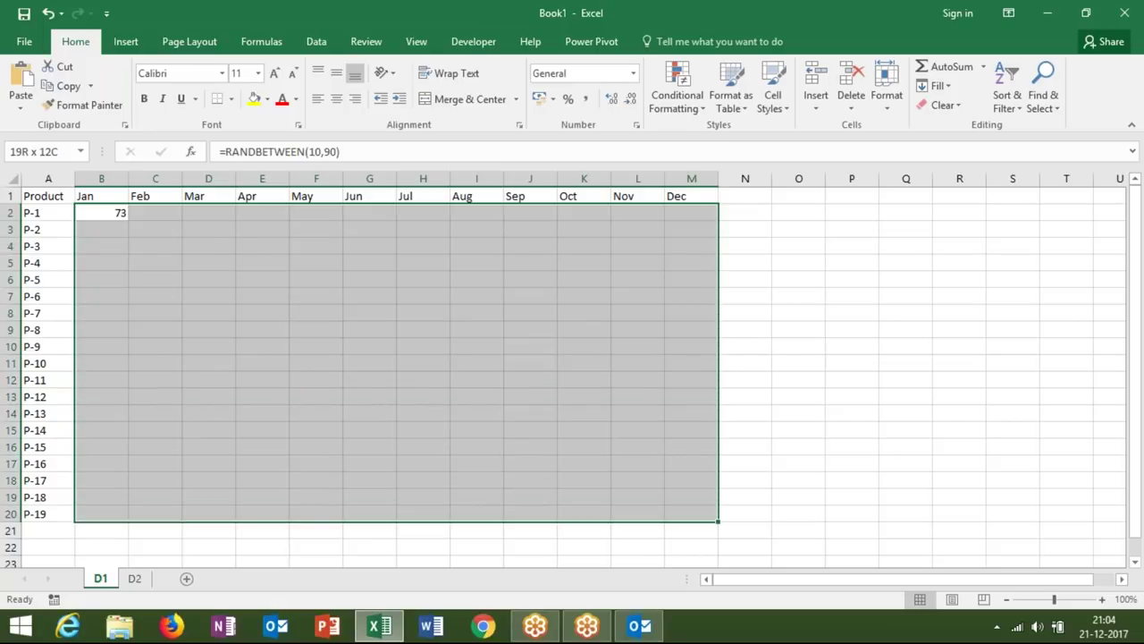
key(ctrl+r)
key(ctrl+d)
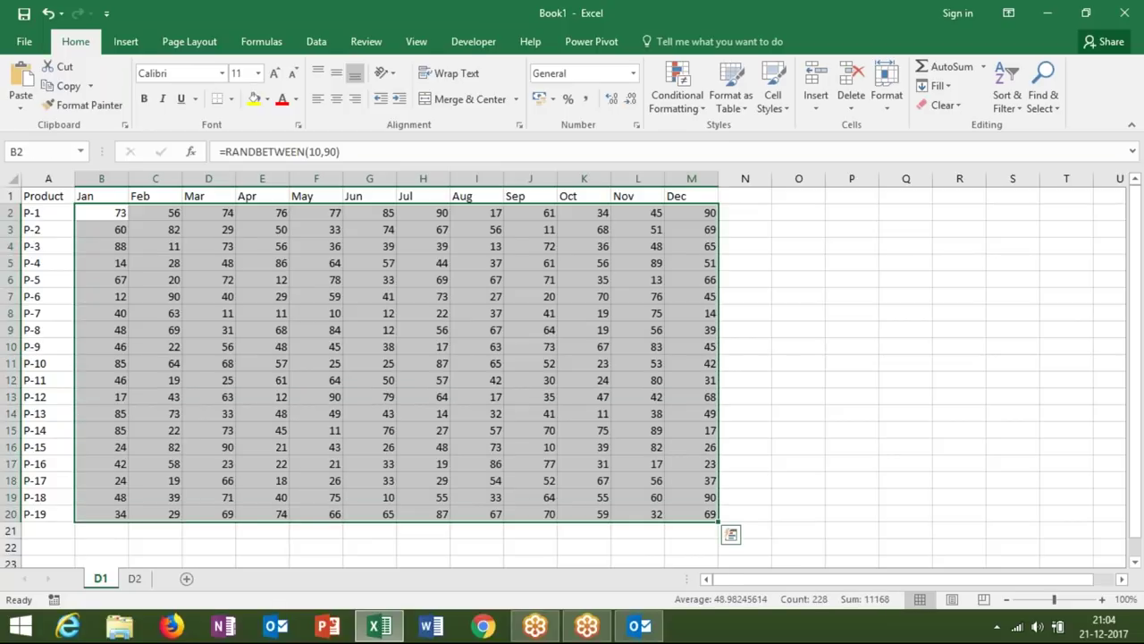
Copy the whole product table A1:M20.
key(ctrl+c)
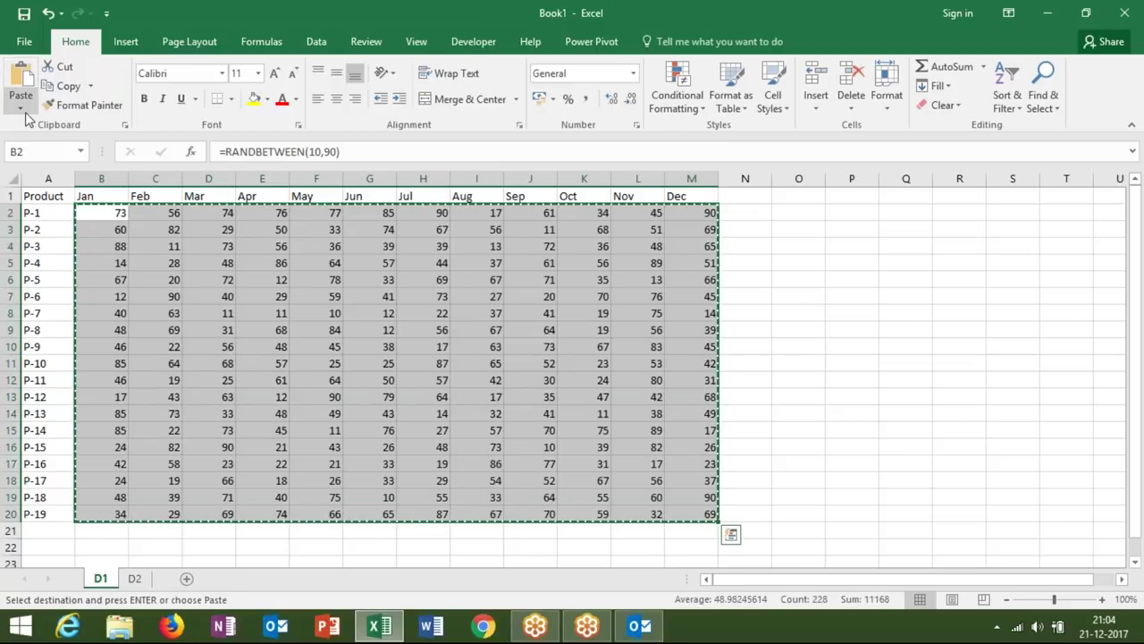
key(Escape)
key(Up)
key(Left)
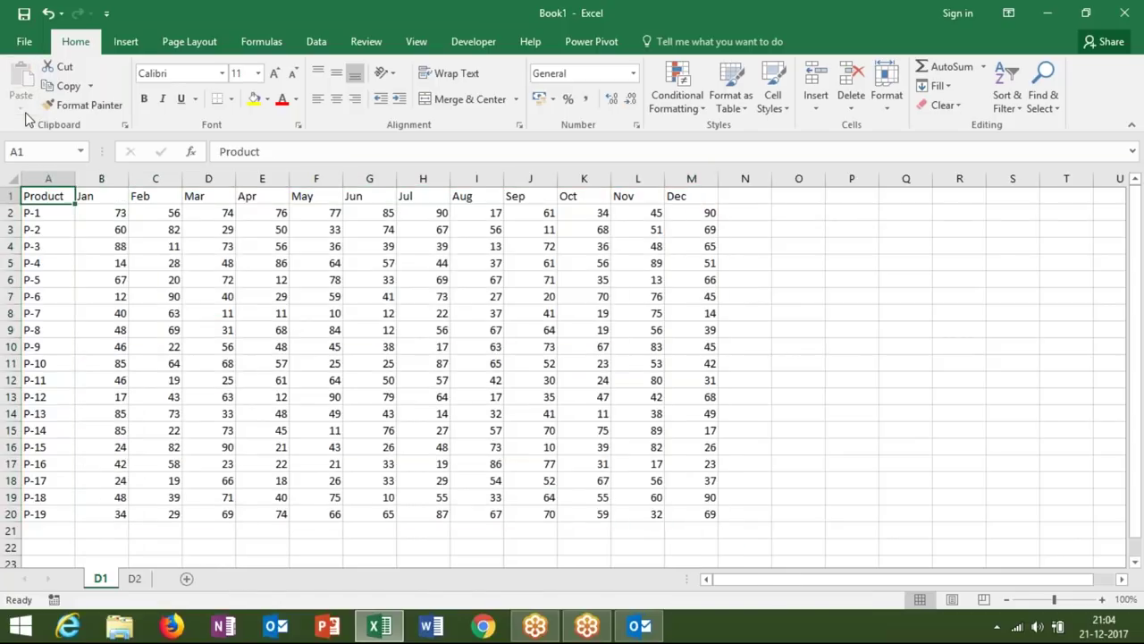
key(ctrl+shift+Right)
key(ctrl+shift+Down)
key(ctrl+c)
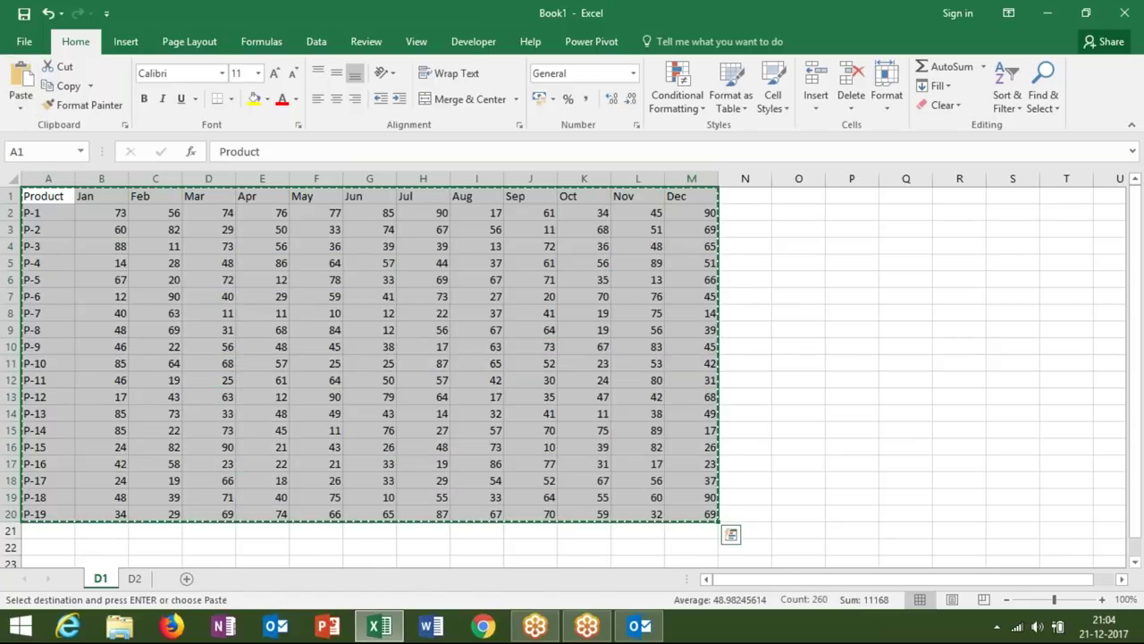
click(143, 583)
Paste the table onto D2 and renumber its products P-21 through P-39.
key(ctrl+v)
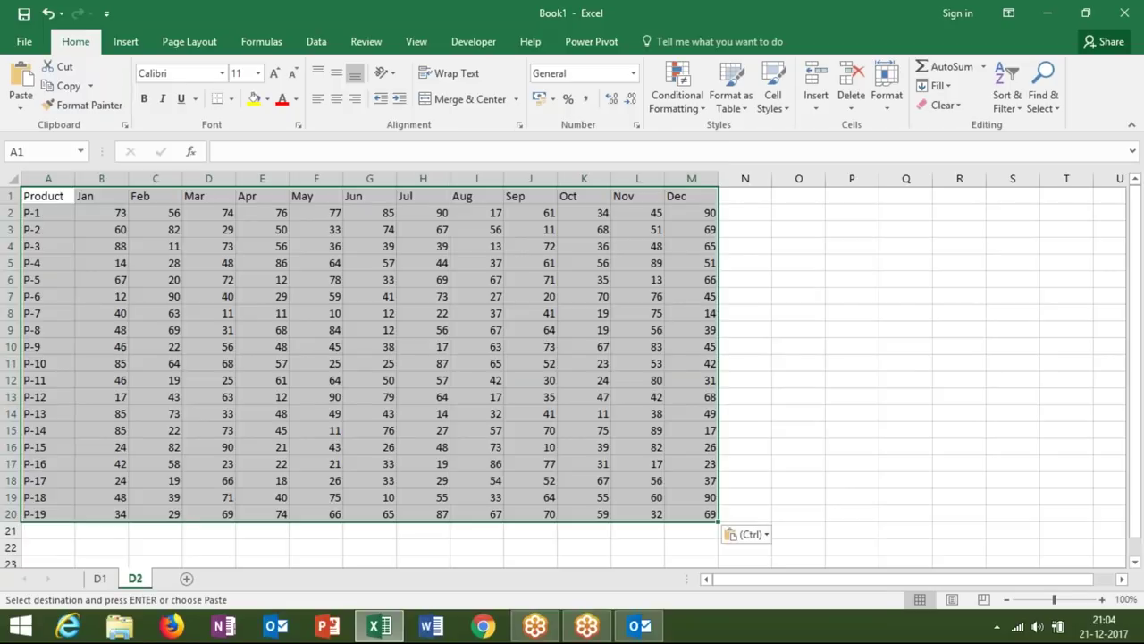
click(58, 220)
key(F2)
key(BackSpace)
text(21)
key(Return)
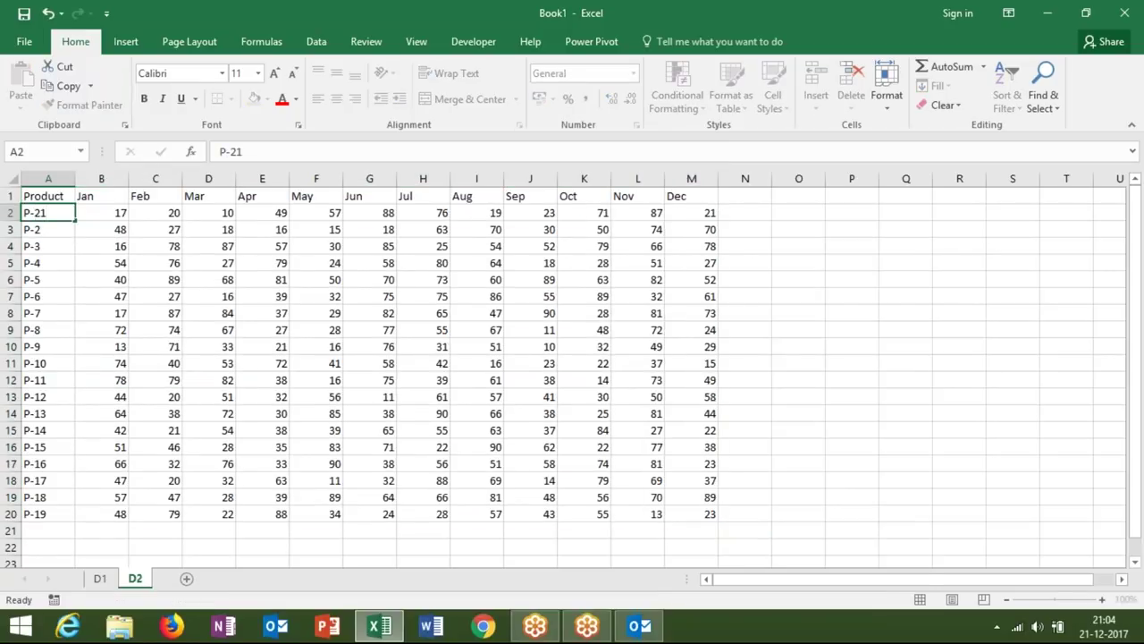
click(49, 213)
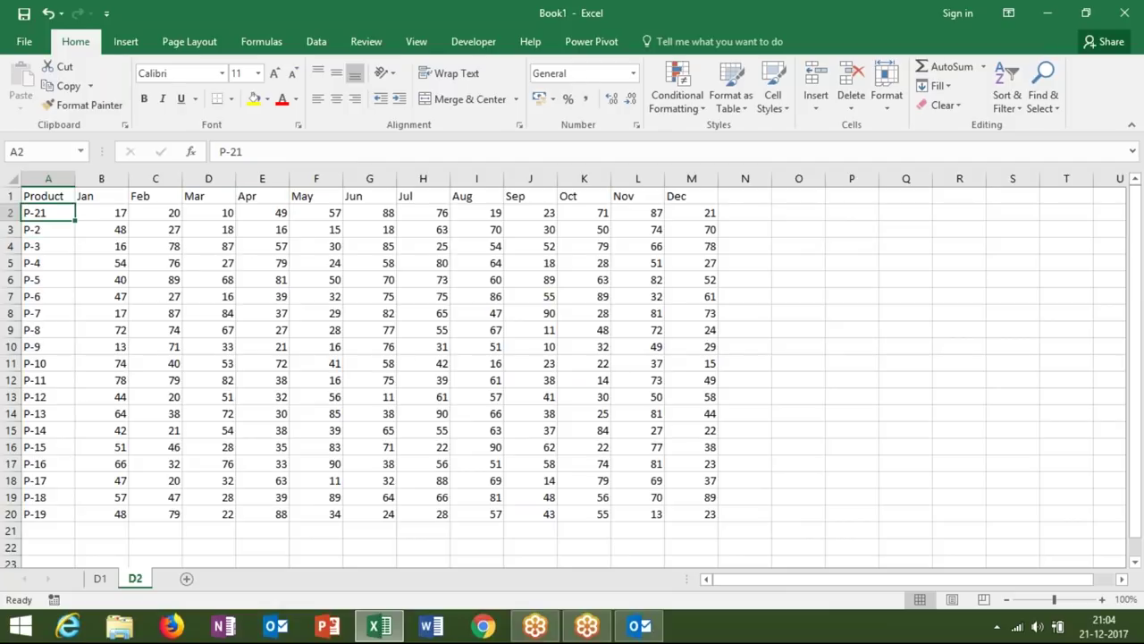
drag(75, 221, 75, 519)
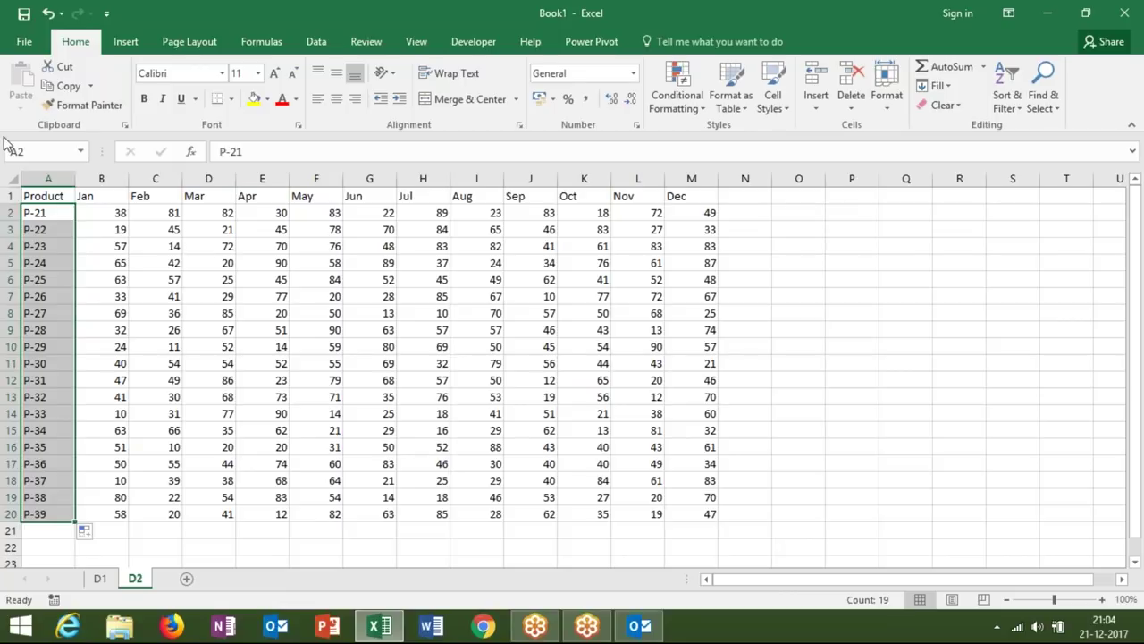
Select and copy the grouped D1 and D2 sheets, then add a blank Sheet3.
click(10, 178)
ctrl+click(101, 578)
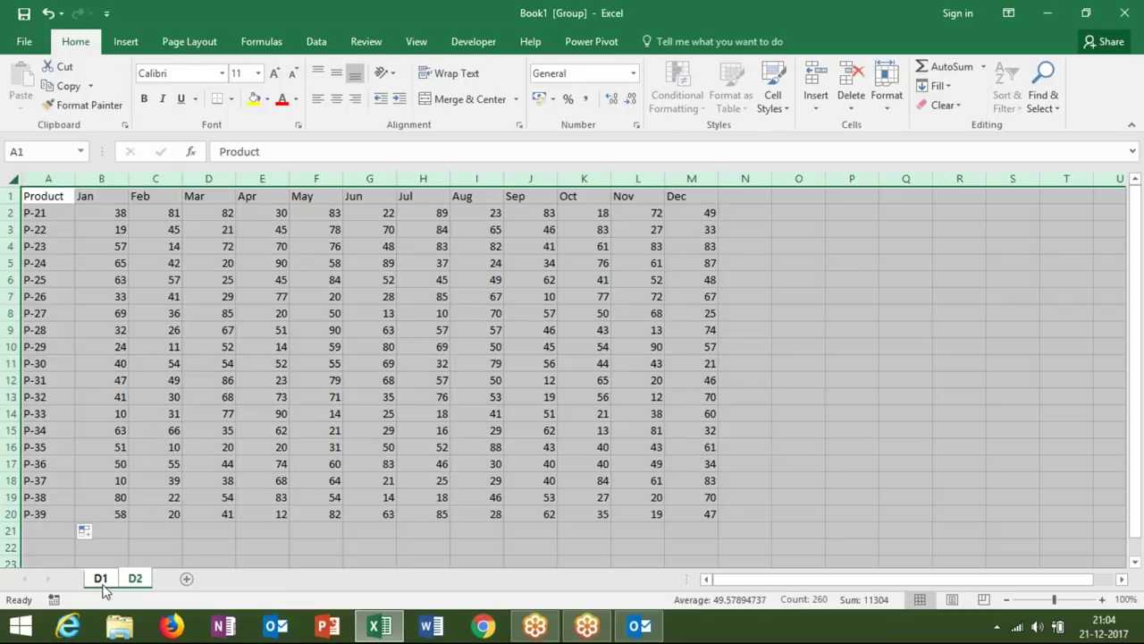
key(ctrl+c)
click(19, 109)
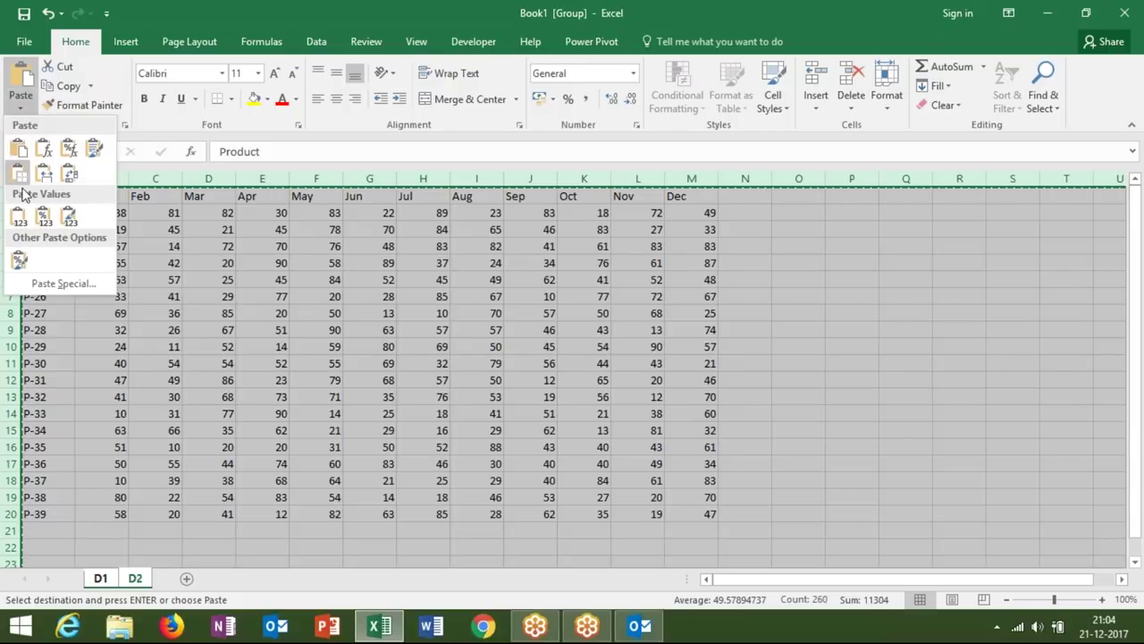
key(Escape)
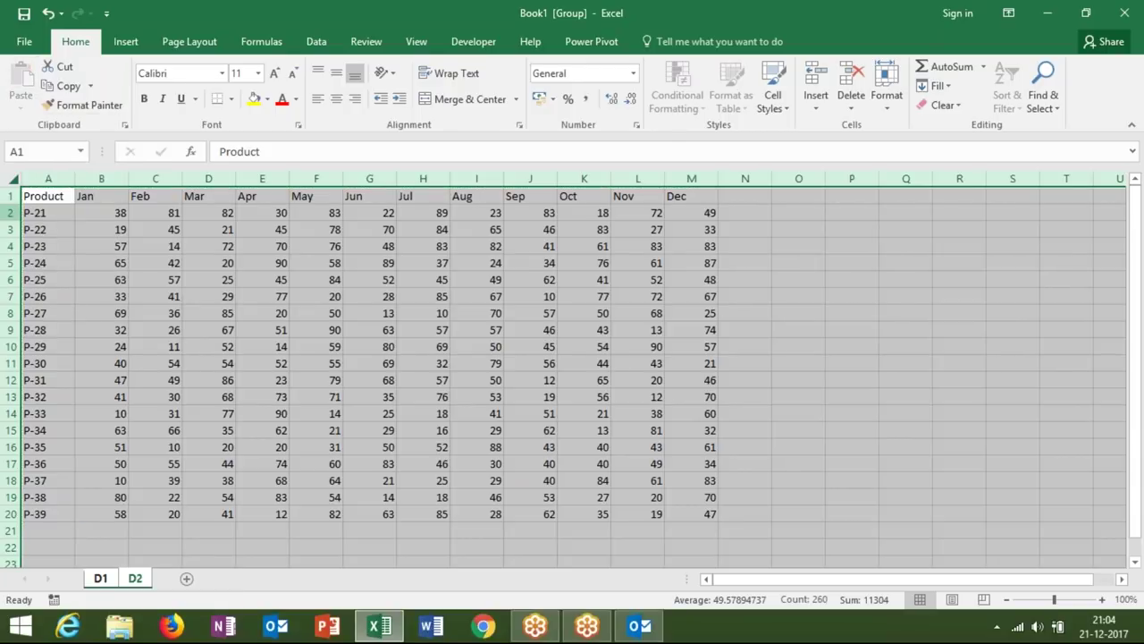
click(156, 279)
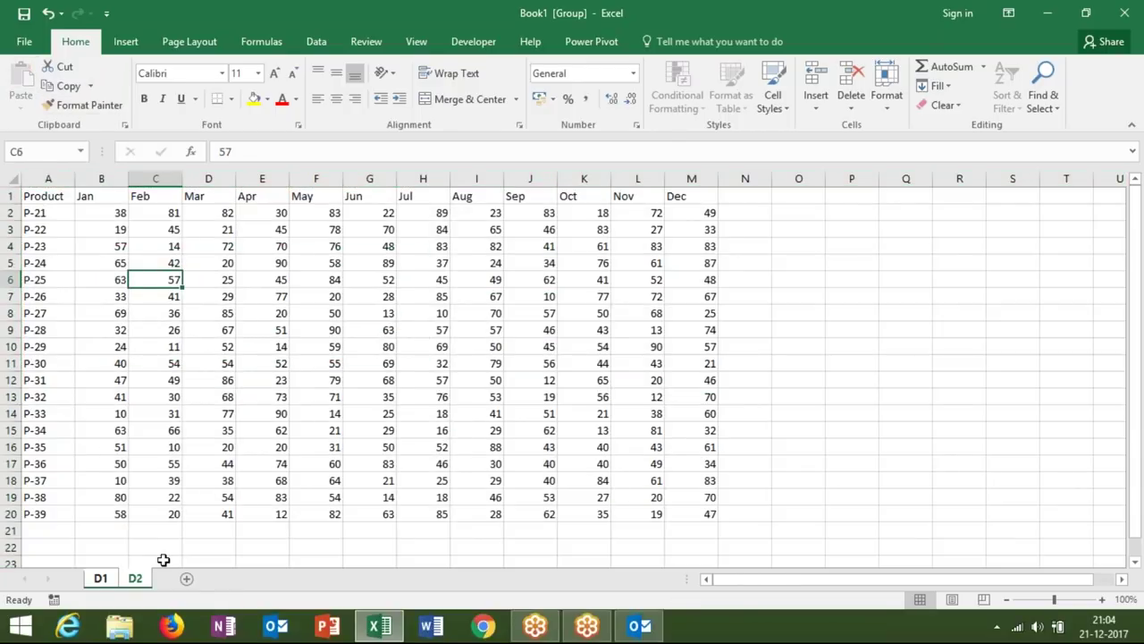
click(188, 578)
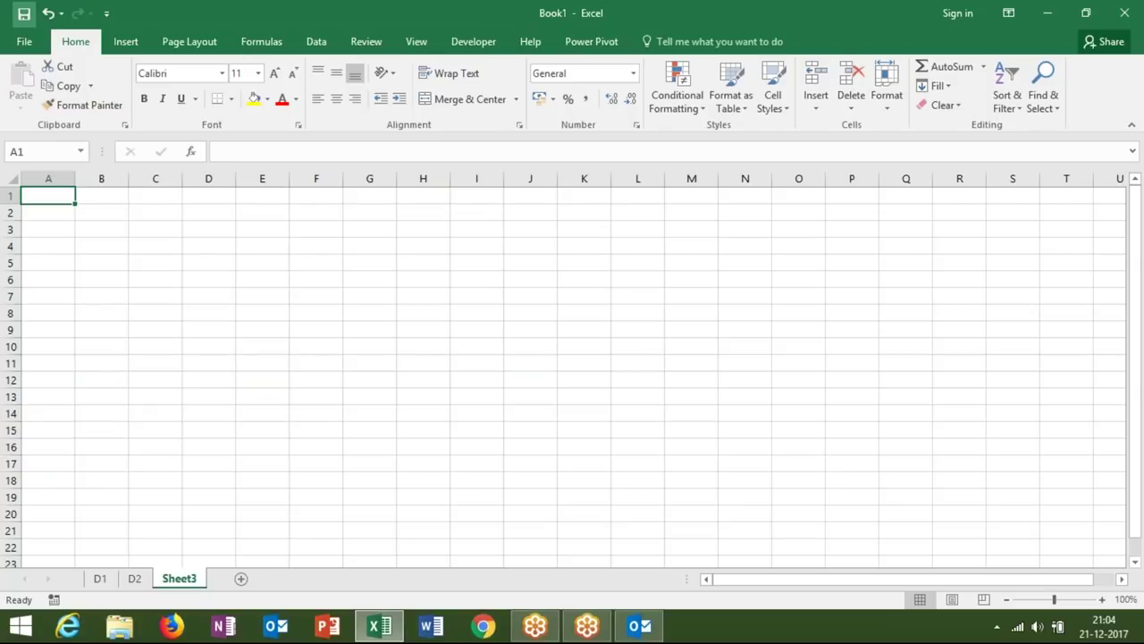
Save the workbook as MSQ, an Excel 97-2003 Workbook, in D:\NEW DVD\Excel 2016.
click(24, 14)
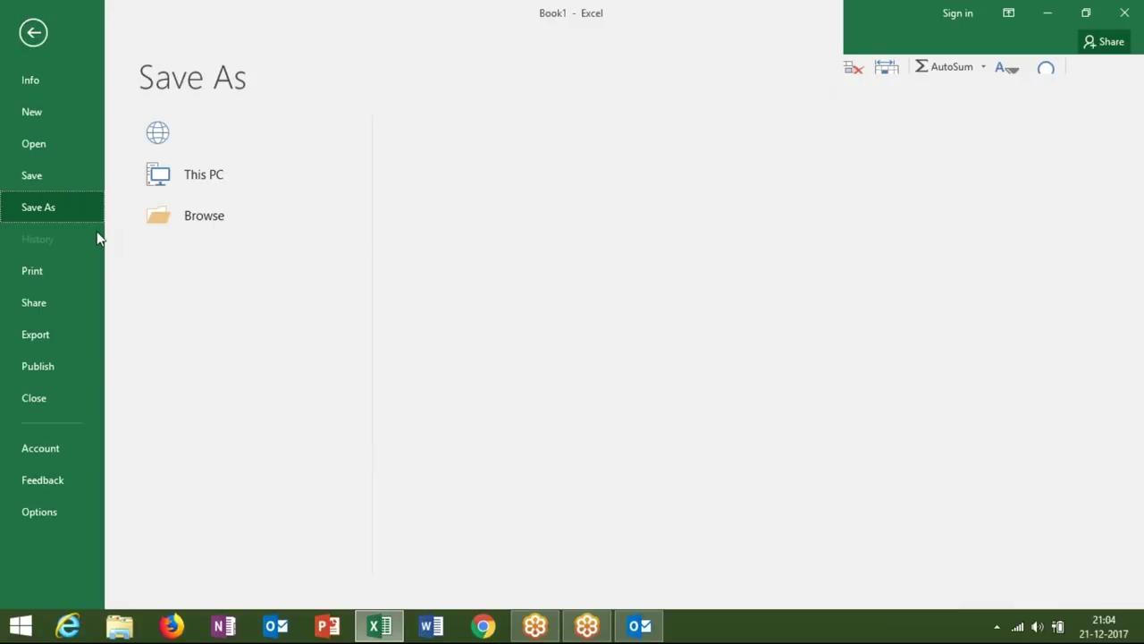
click(198, 270)
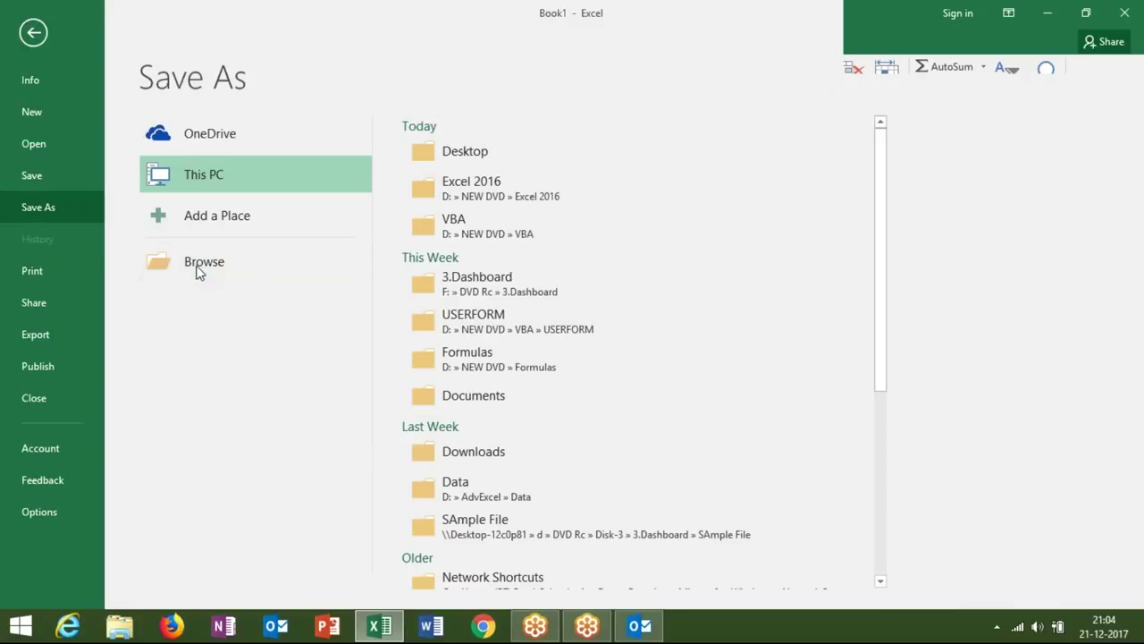
click(68, 88)
click(140, 310)
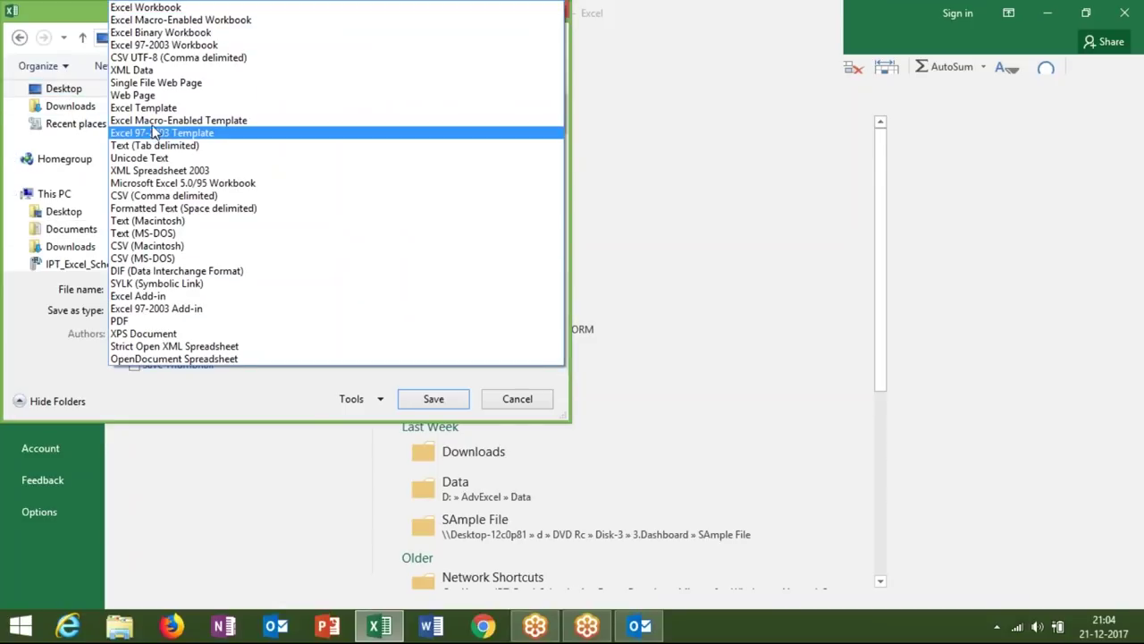
click(164, 45)
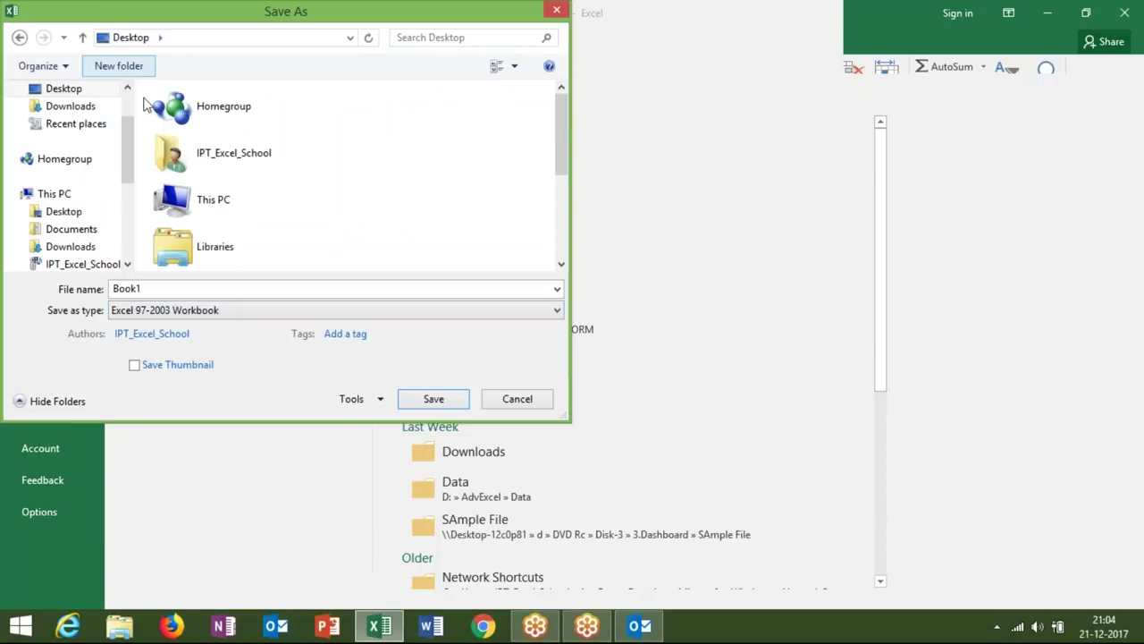
double_click(142, 290)
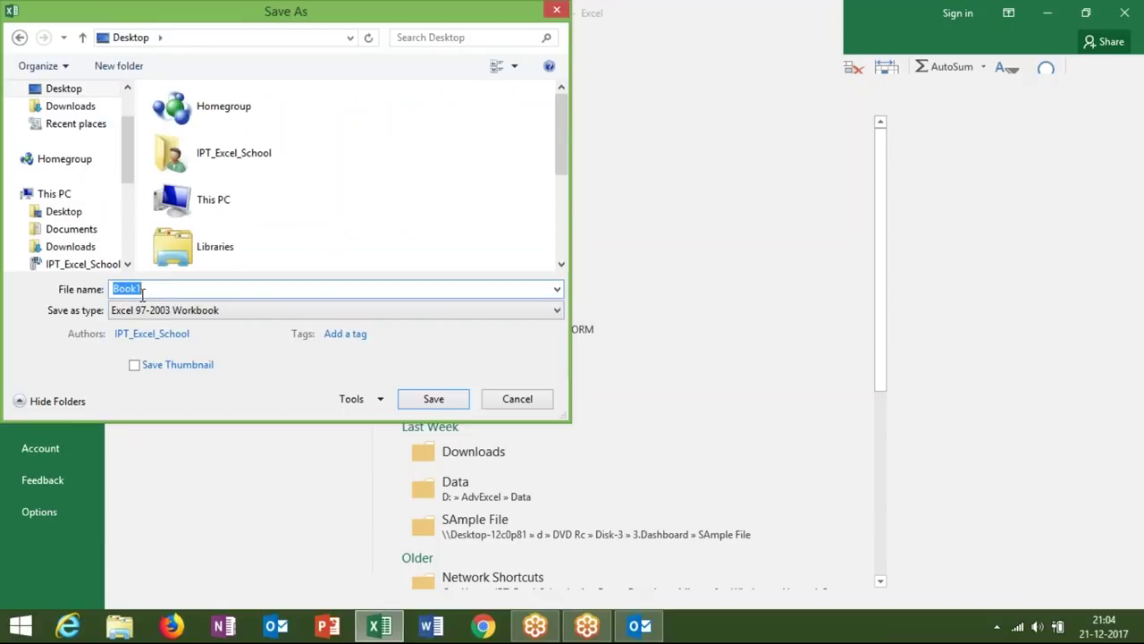
text(MSQ)
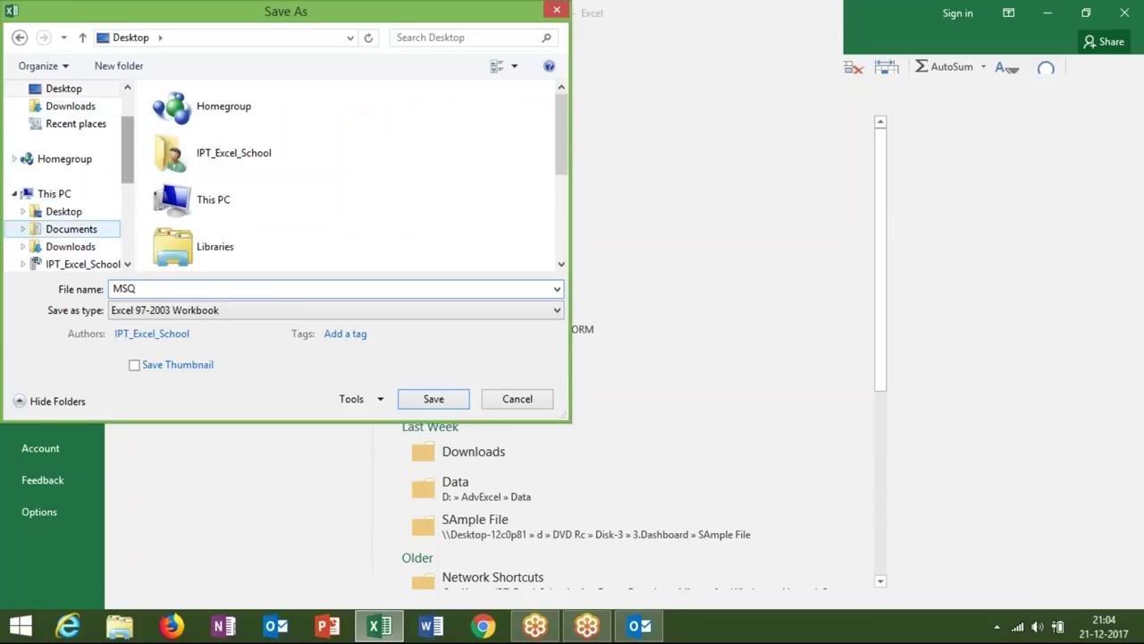
drag(124, 171, 127, 210)
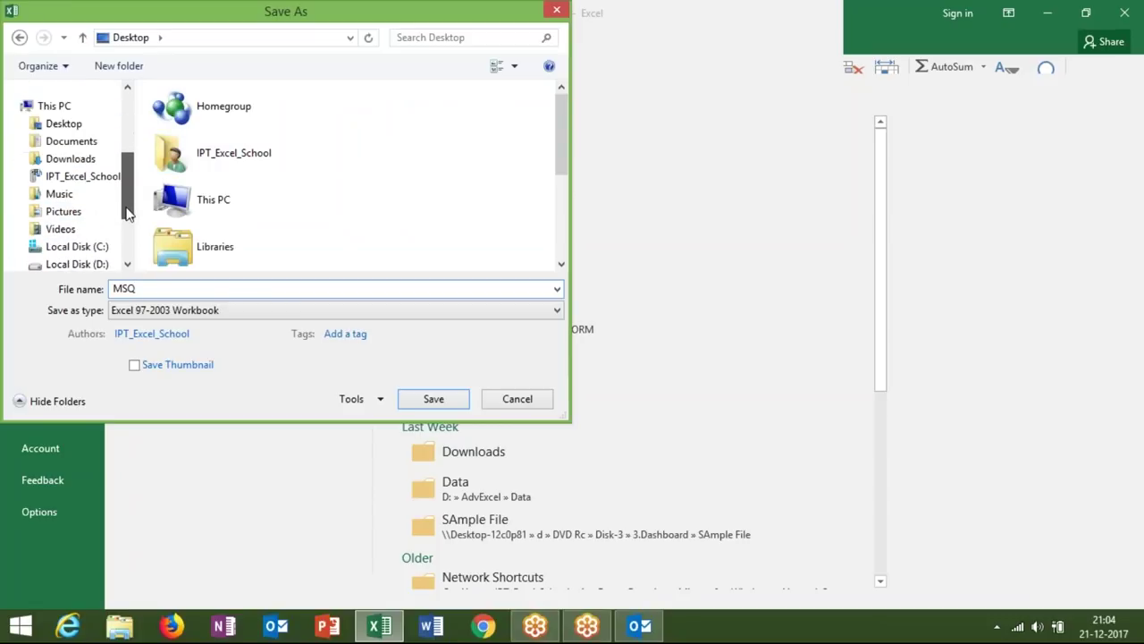
click(102, 263)
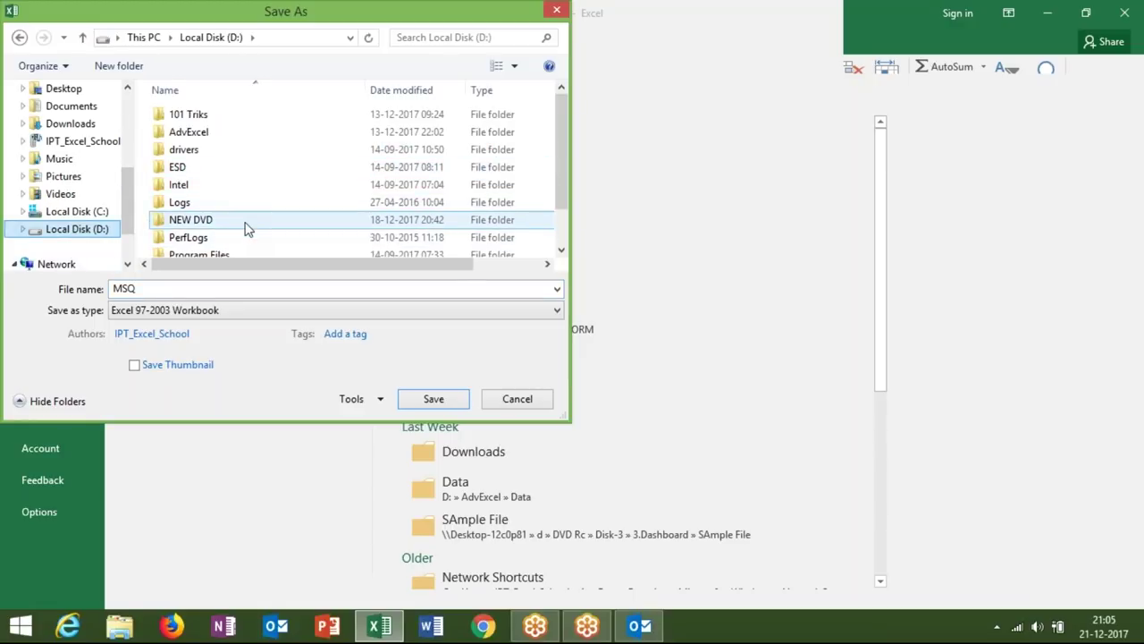
double_click(248, 229)
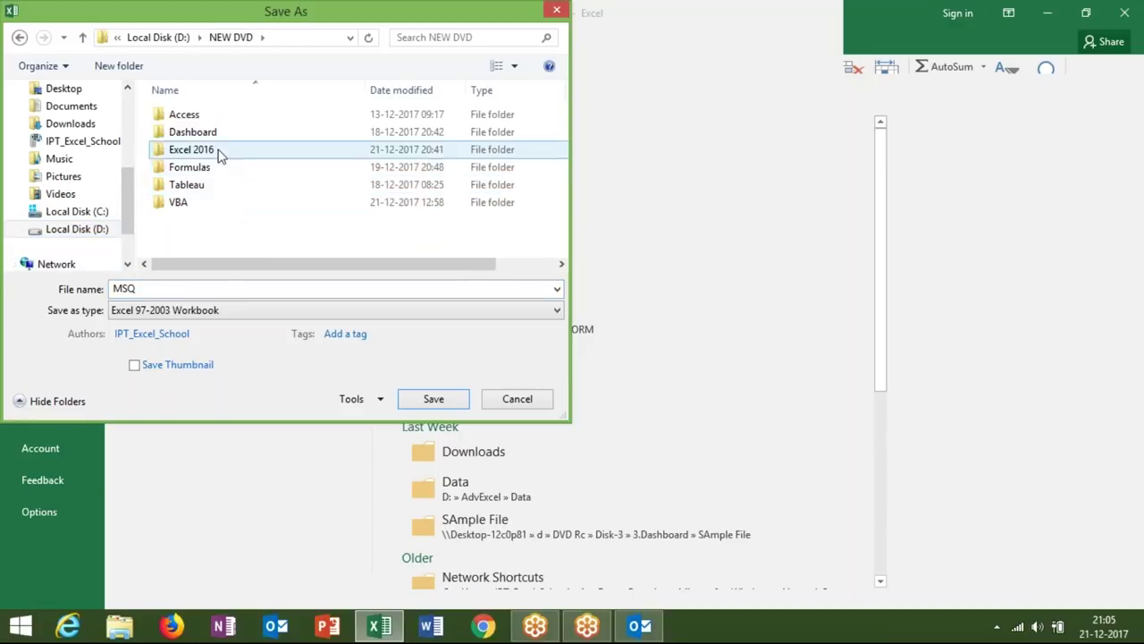
double_click(219, 152)
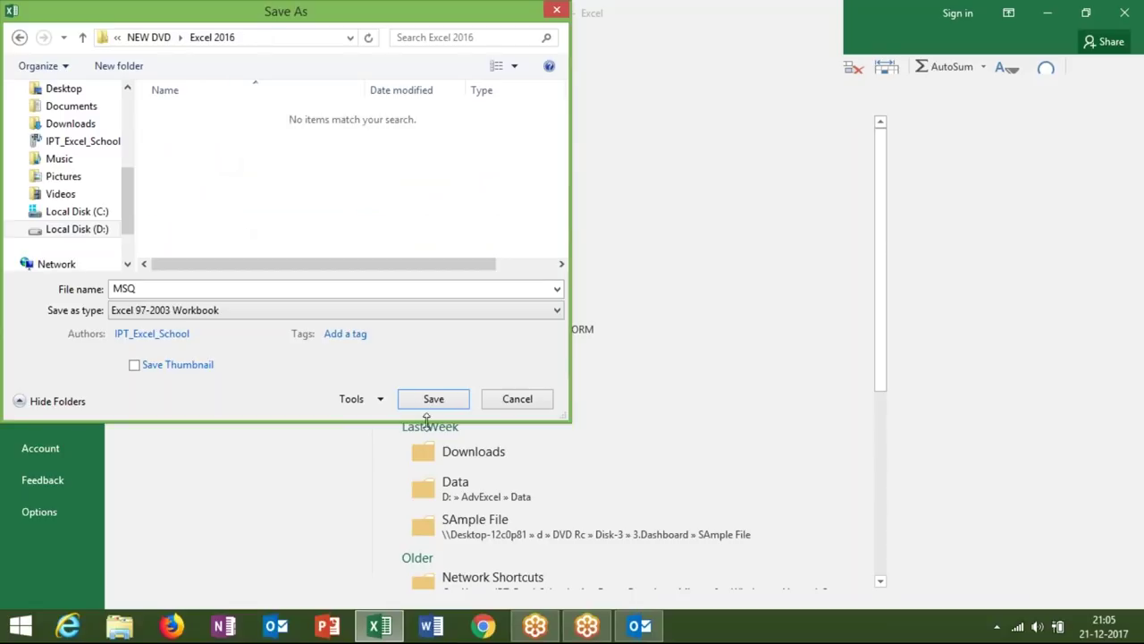
click(431, 400)
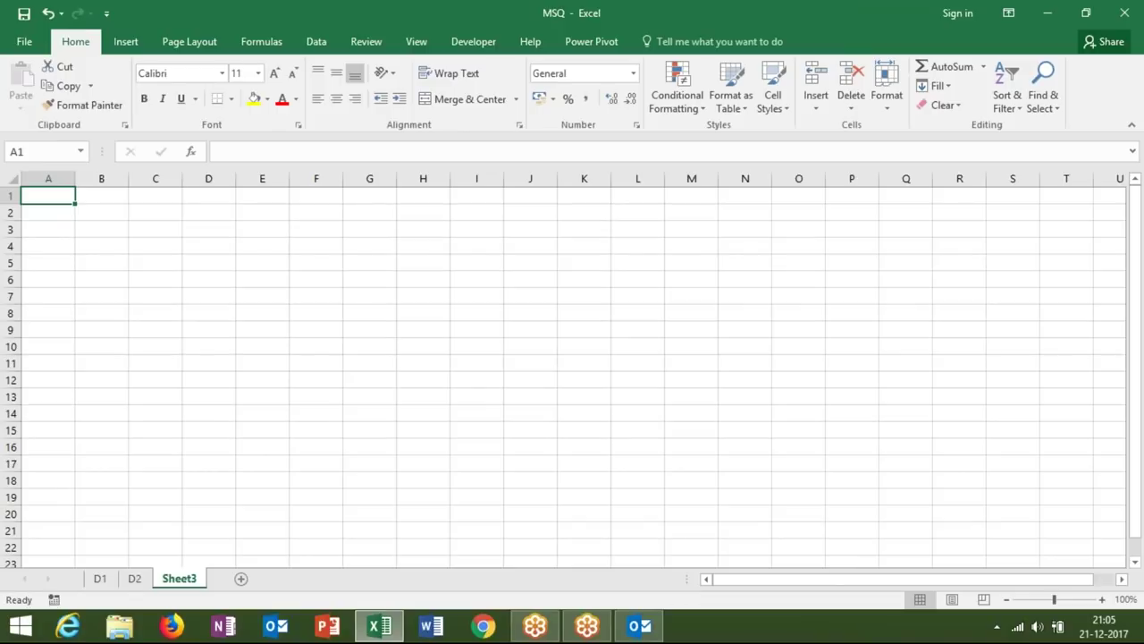
click(126, 583)
click(102, 581)
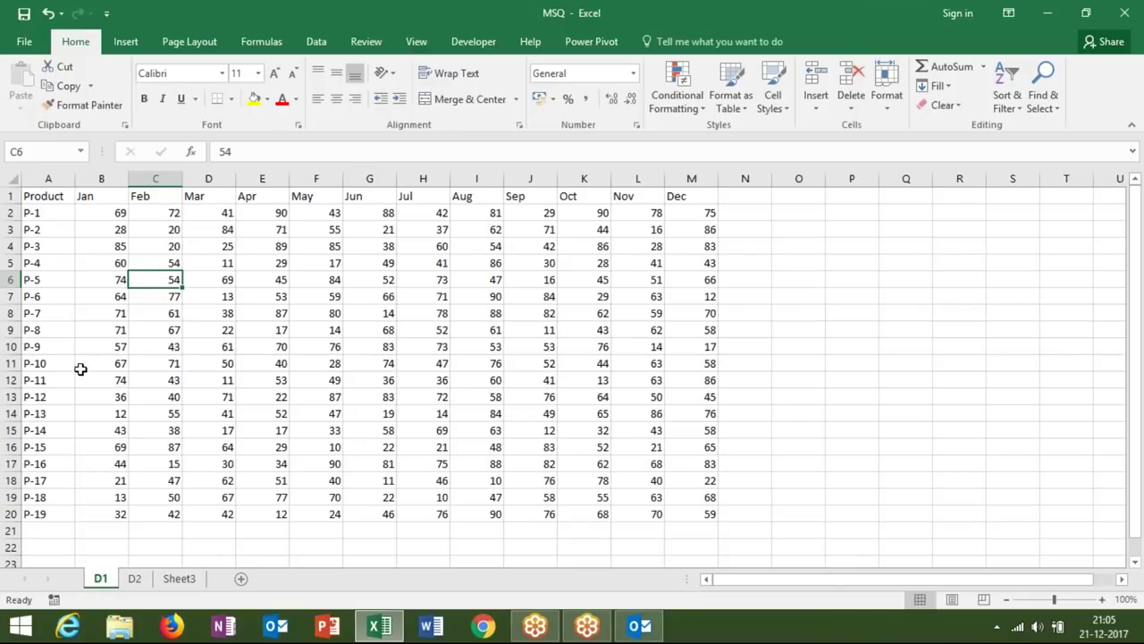
click(42, 209)
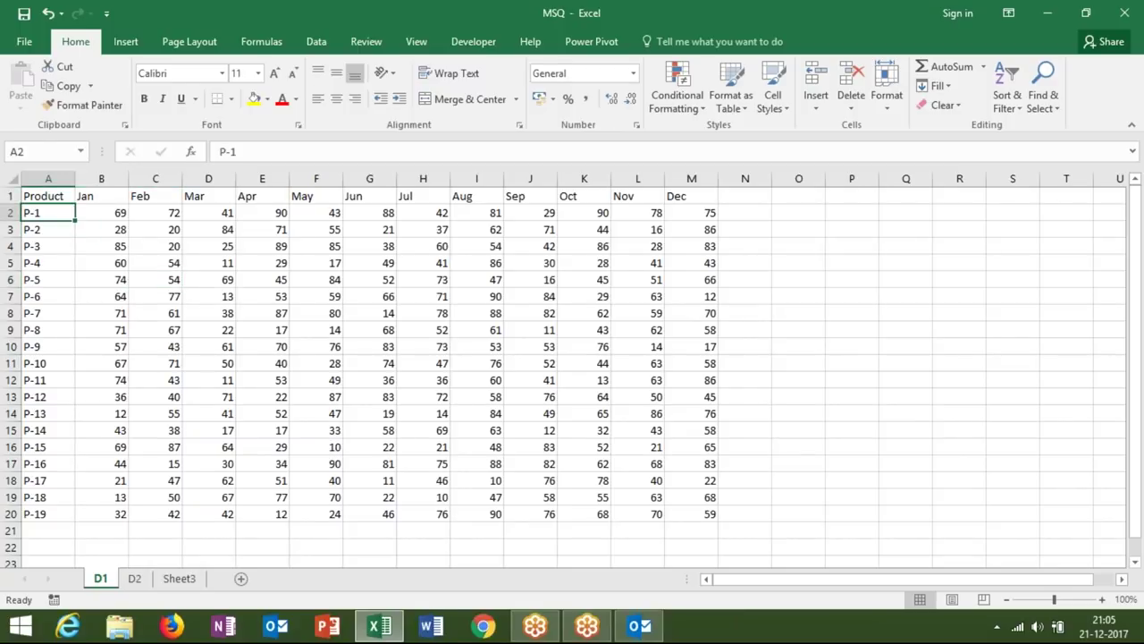
key(Up)
key(ctrl+shift+Right)
key(ctrl+shift+Down)
key(ctrl+c)
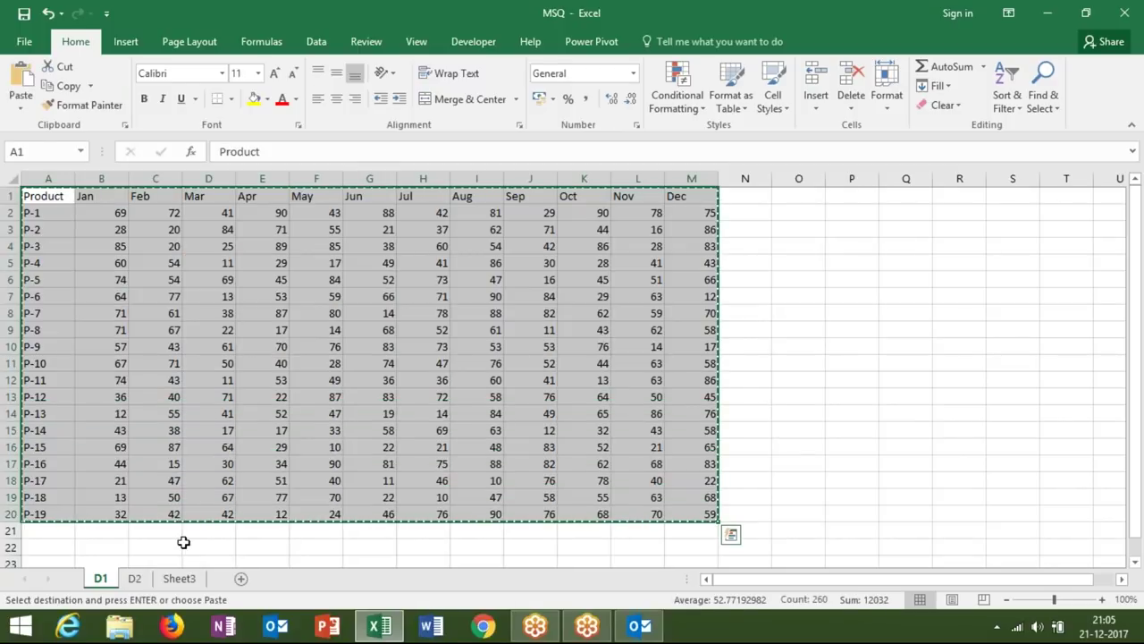
click(178, 579)
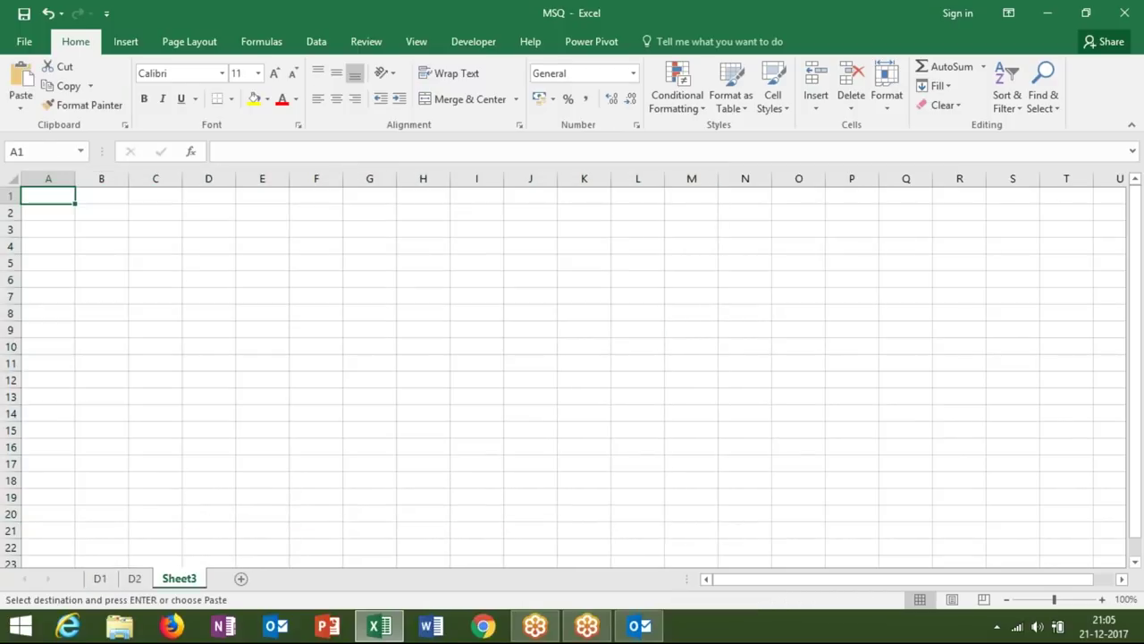
key(ctrl+v)
click(134, 578)
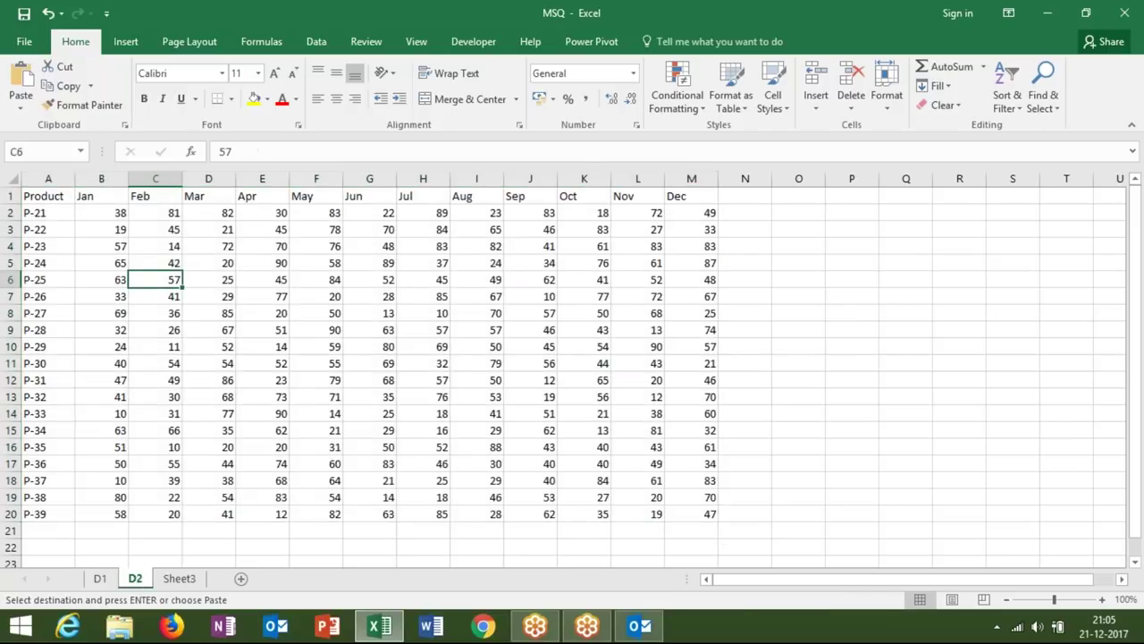
click(36, 214)
key(ctrl+Down)
key(ctrl+Up)
key(Down)
key(ctrl+shift+Right)
key(ctrl+shift+Down)
key(ctrl+c)
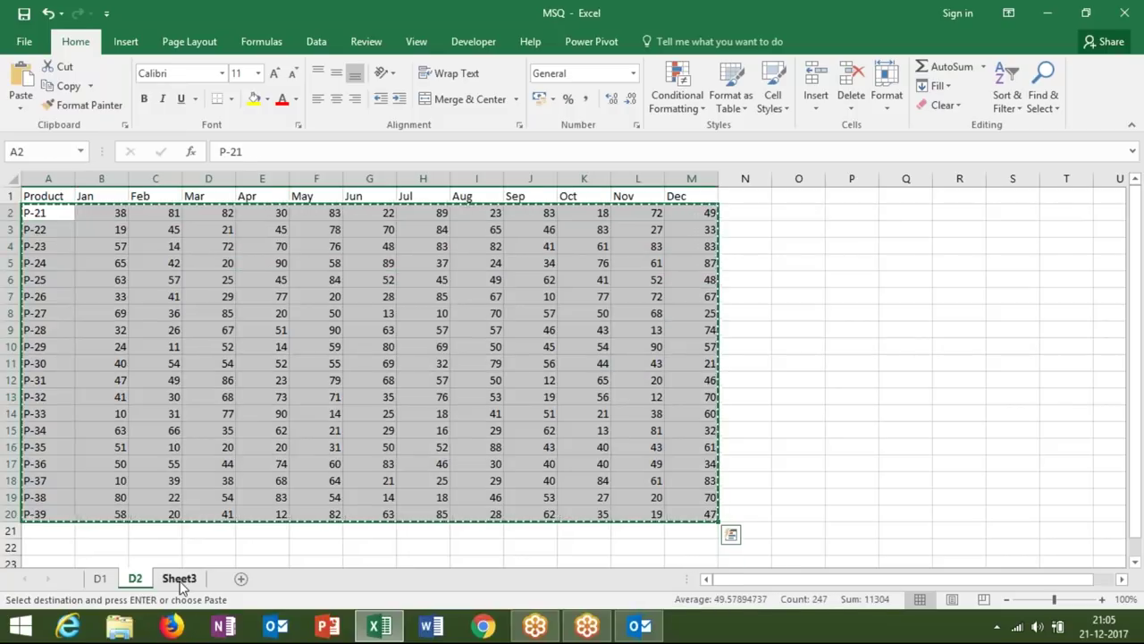
click(179, 579)
click(65, 532)
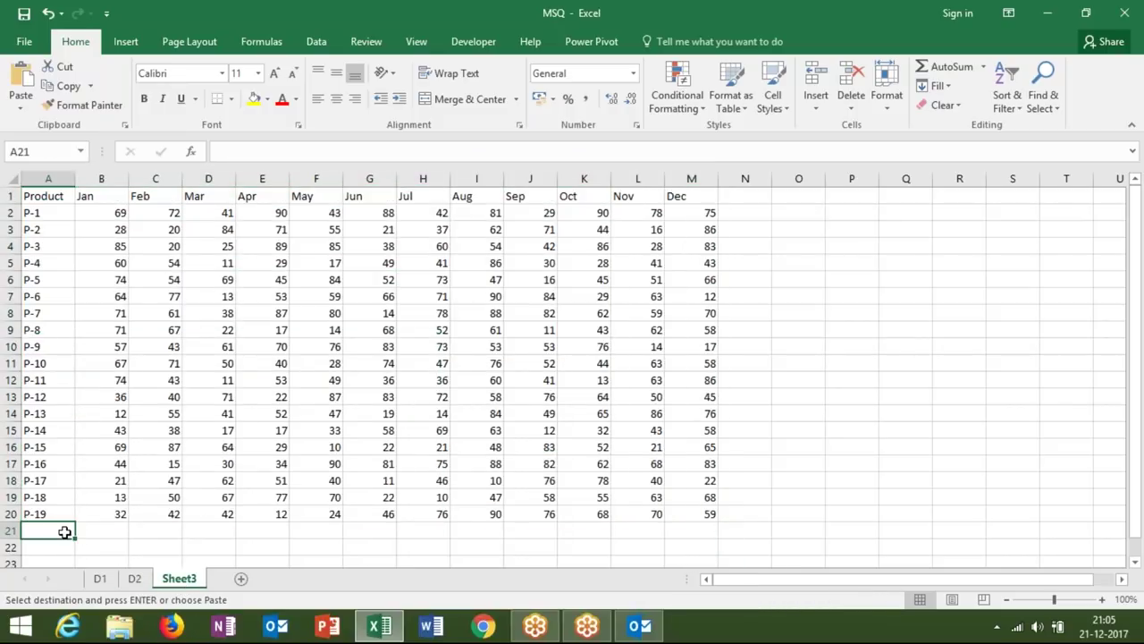
key(ctrl+v)
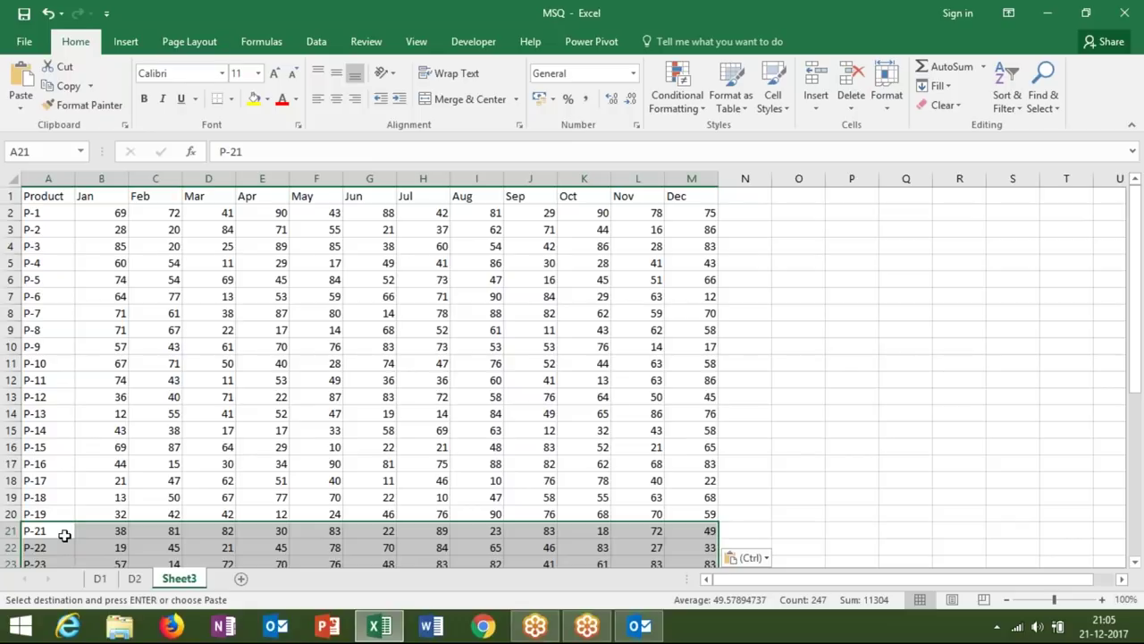
click(100, 578)
click(134, 581)
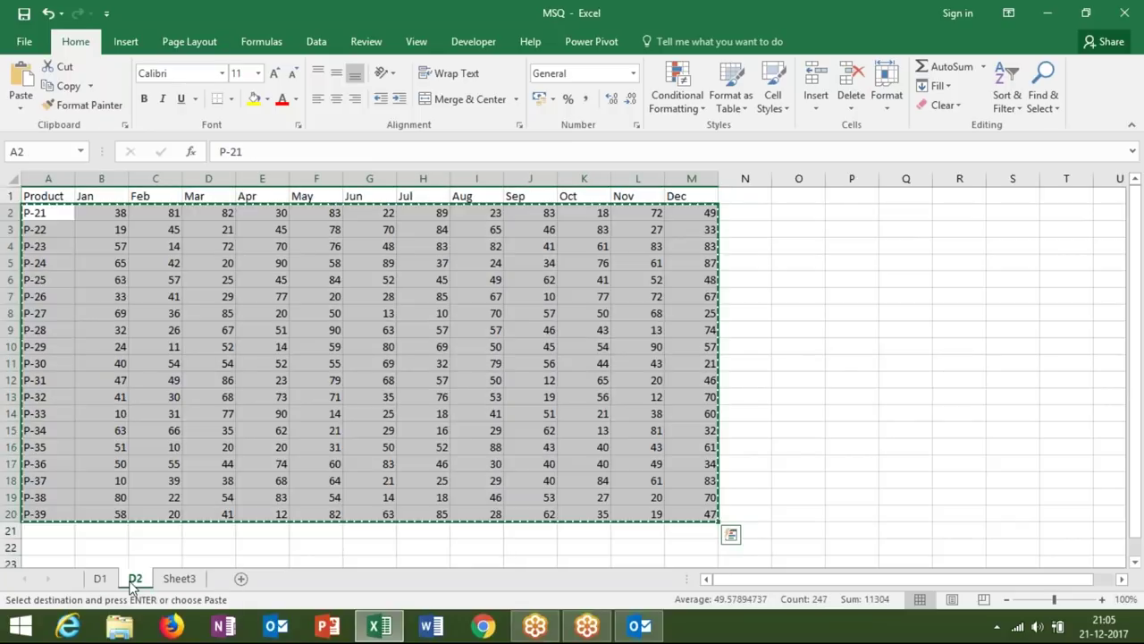
click(113, 583)
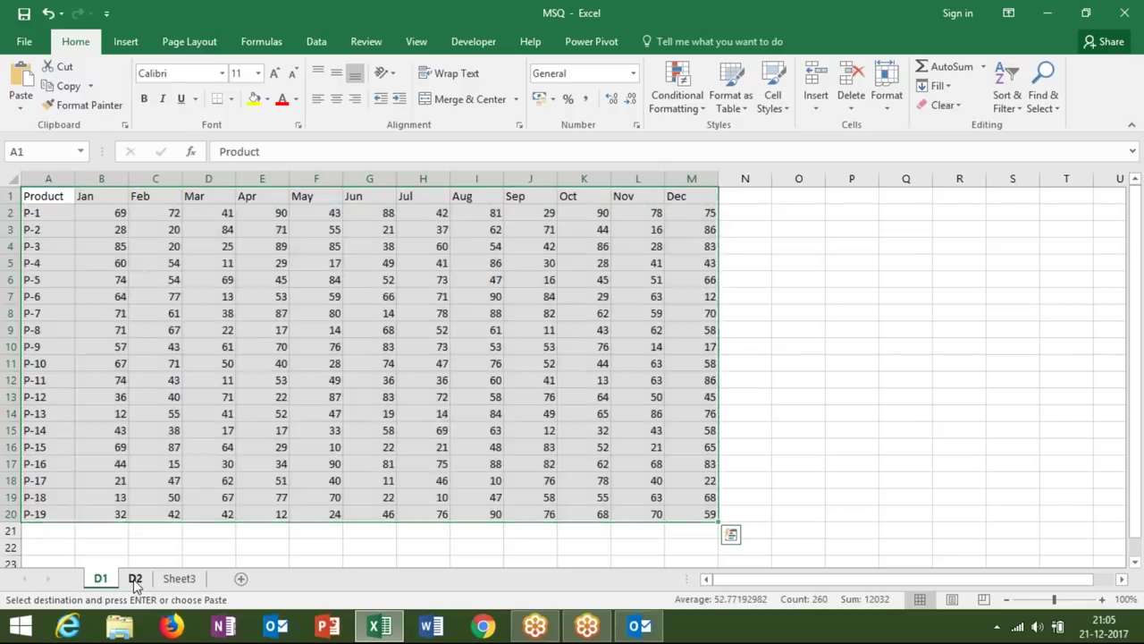
click(134, 580)
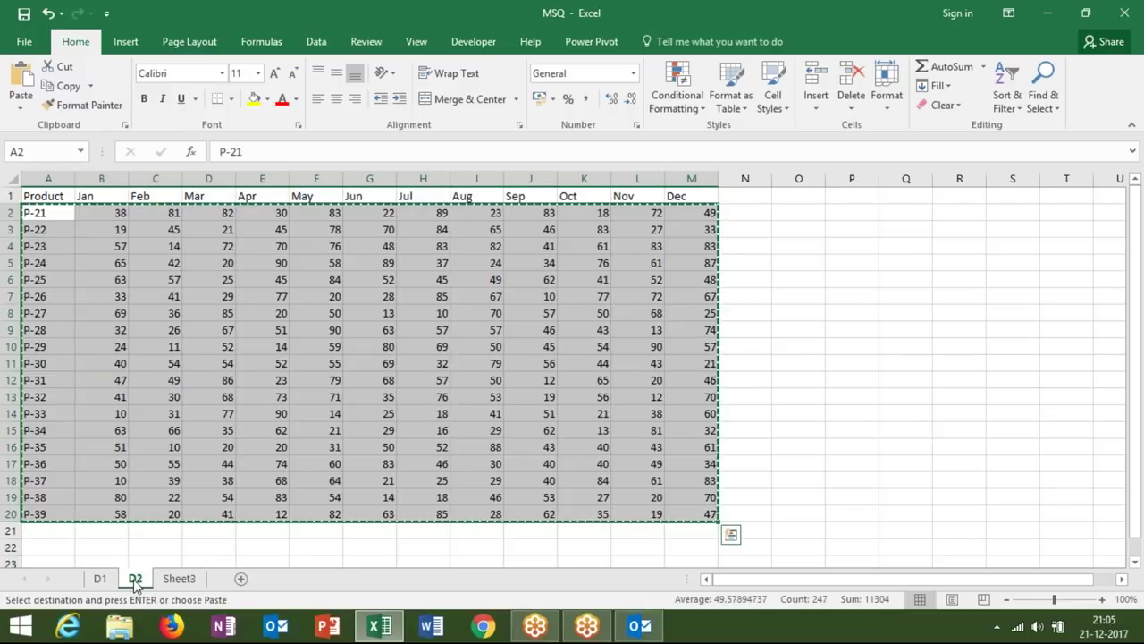
key(ctrl+Page_Up)
drag(64, 536, 429, 582)
key(Up)
key(ctrl+Home)
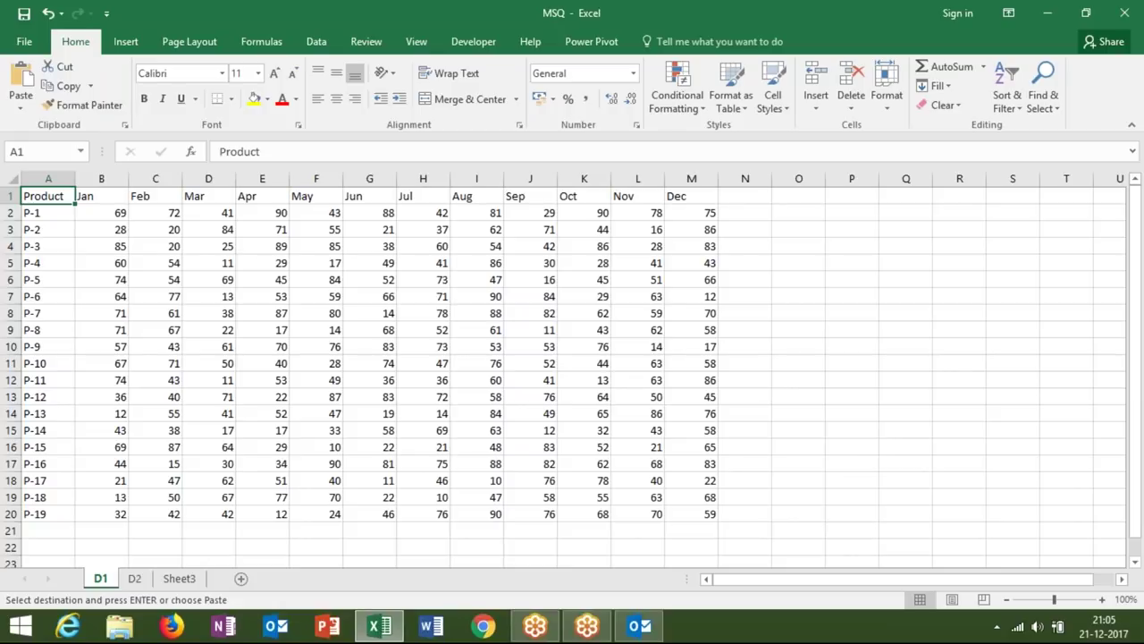
key(ctrl+v)
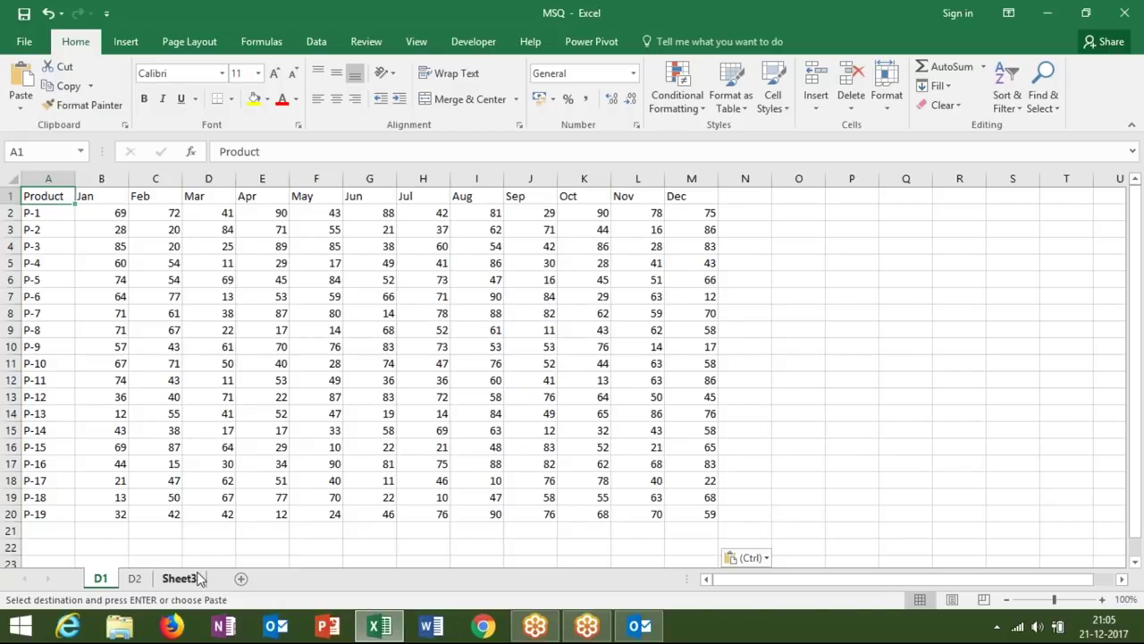
click(196, 579)
click(16, 183)
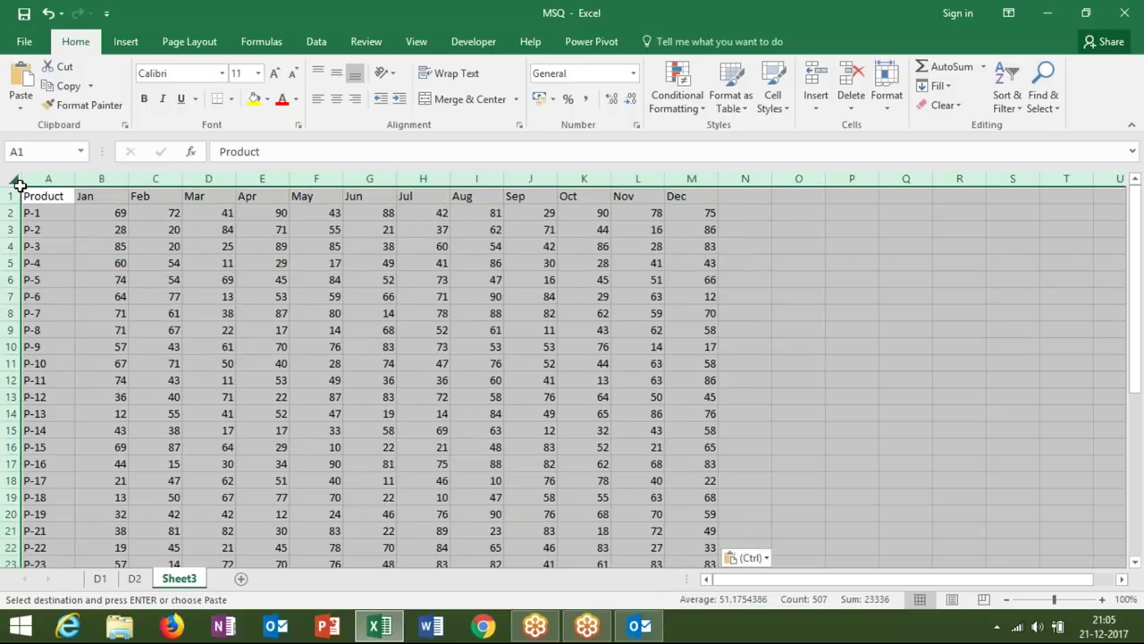
key(Delete)
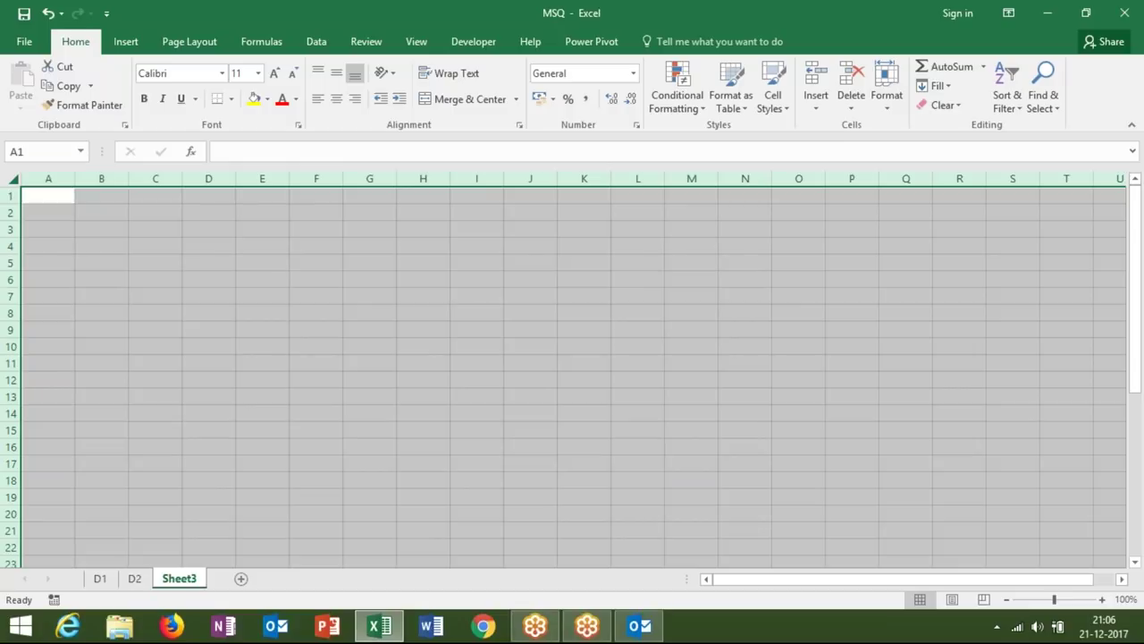
Select cell A1 on Sheet3 as the query destination.
click(1125, 21)
click(137, 272)
click(67, 260)
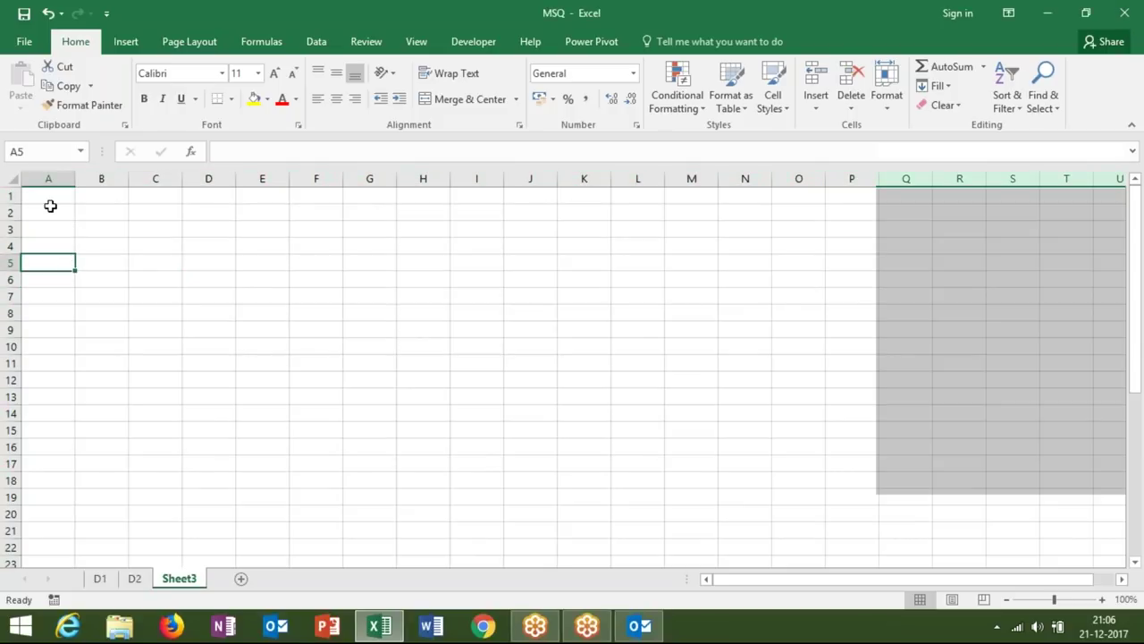
click(48, 211)
click(56, 194)
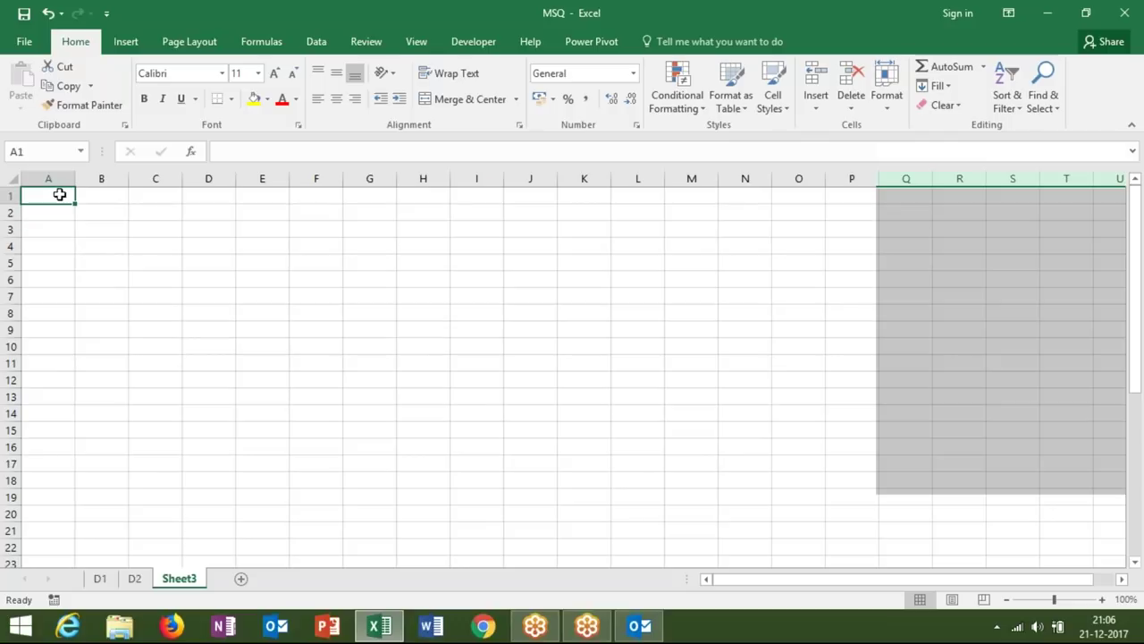
Start a Microsoft Query using the Excel Files data source and MSQ.xls.
click(326, 45)
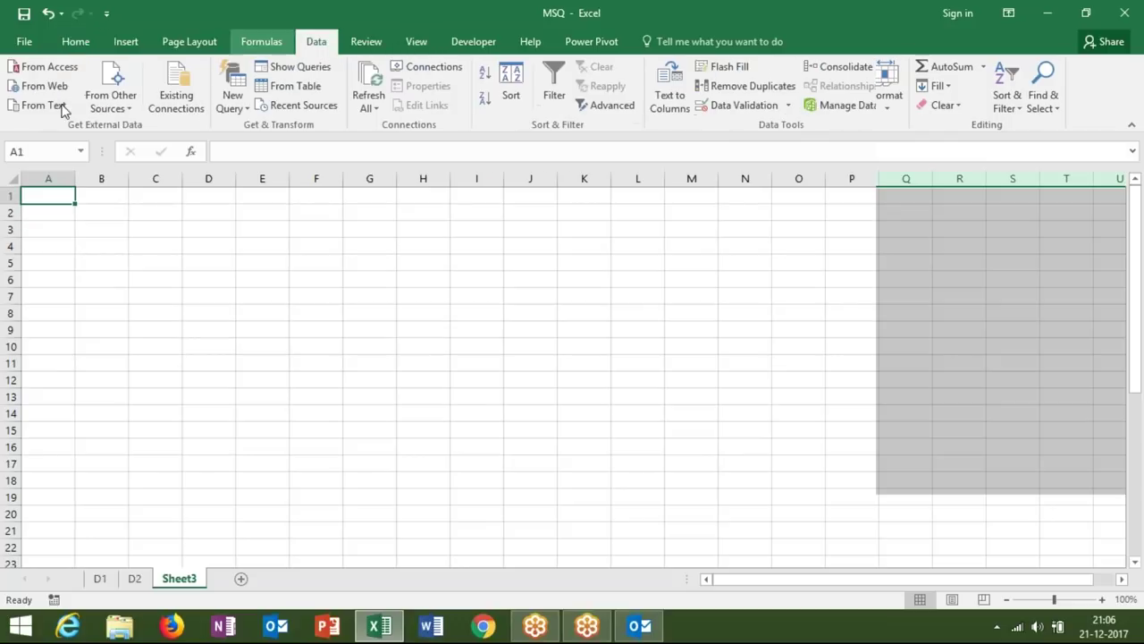
click(134, 104)
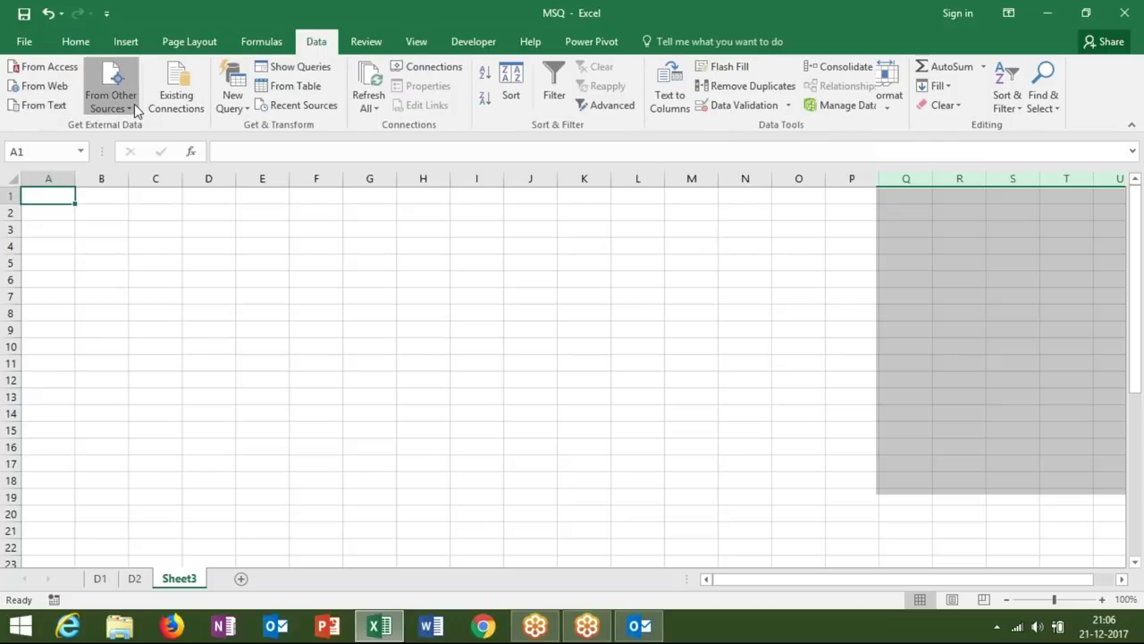
click(182, 354)
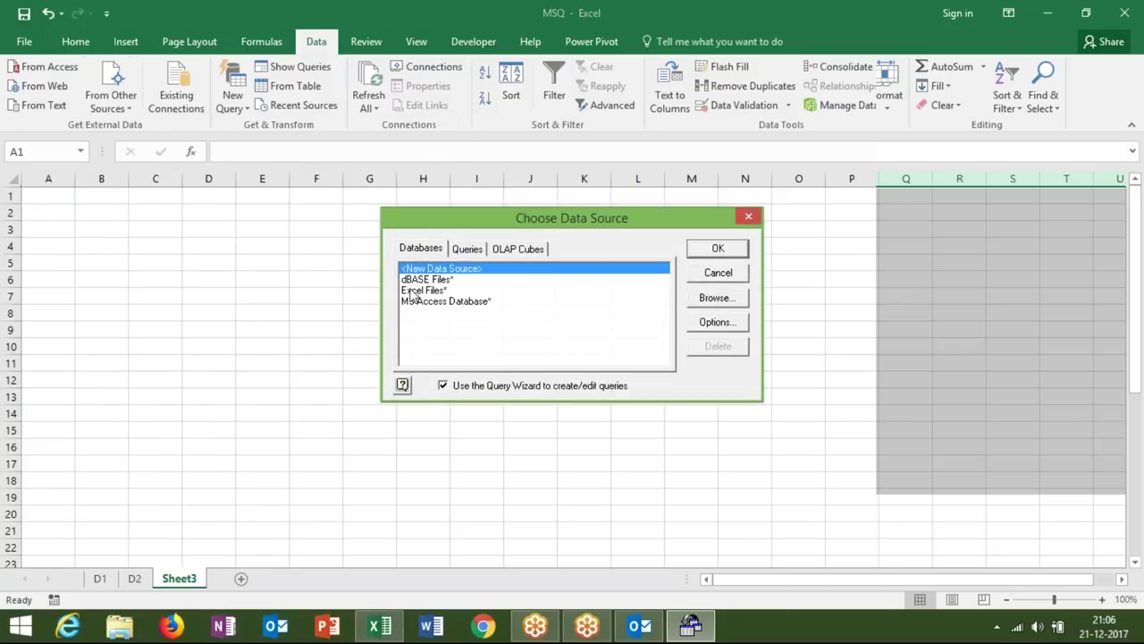
click(417, 290)
click(721, 253)
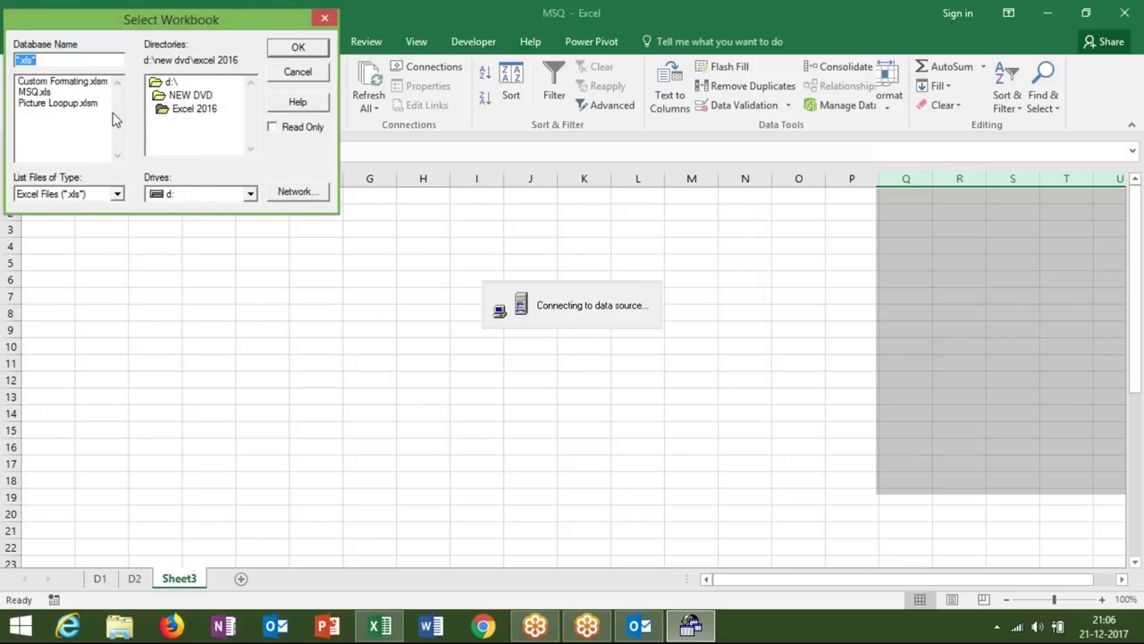
click(45, 93)
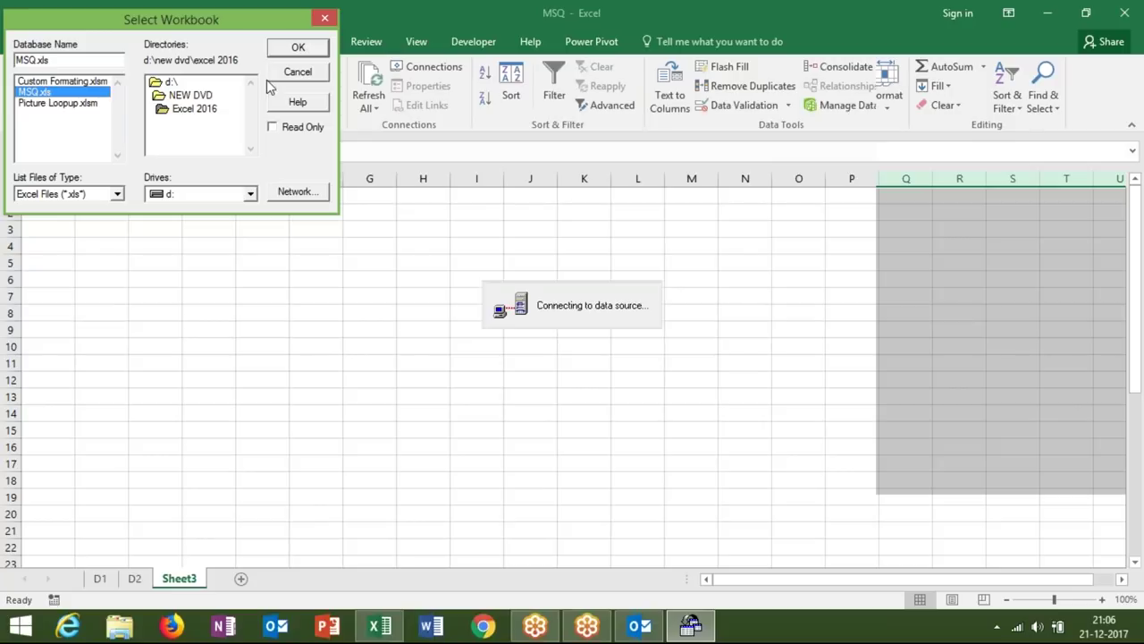
click(297, 54)
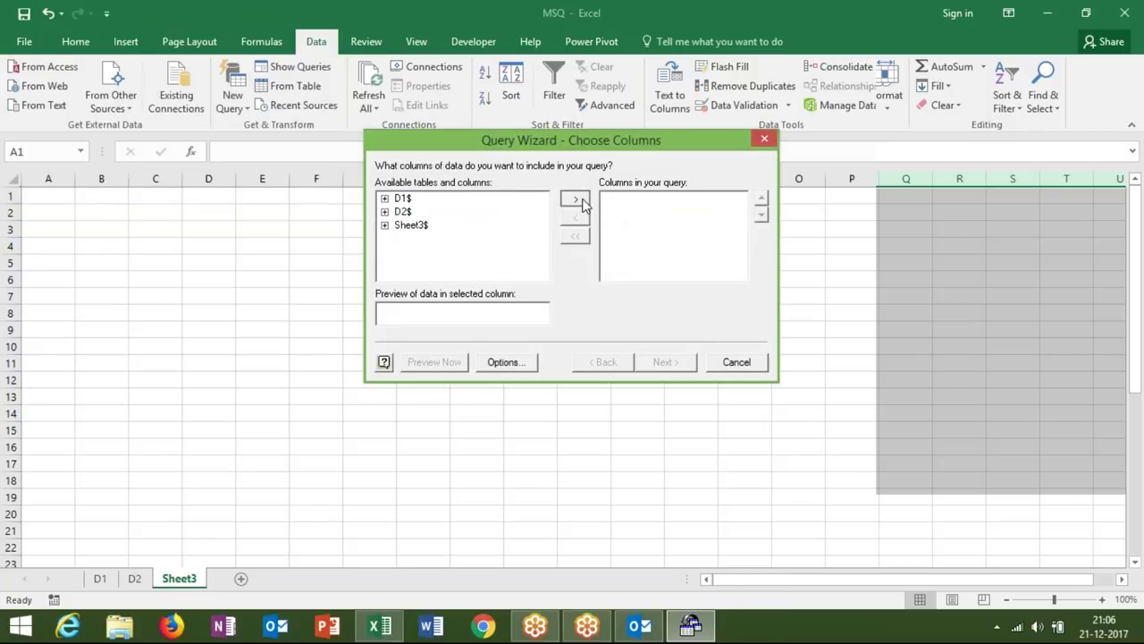
Add all D1$ columns, skip filtering and sorting, and finish the wizard to edit in Microsoft Query.
click(581, 202)
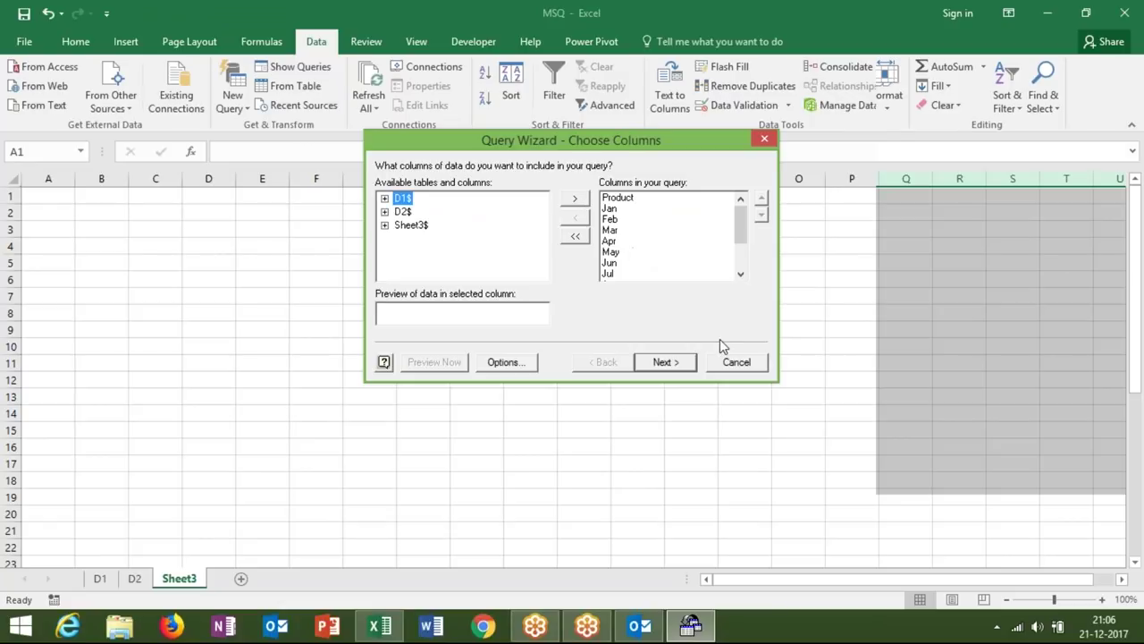
click(682, 365)
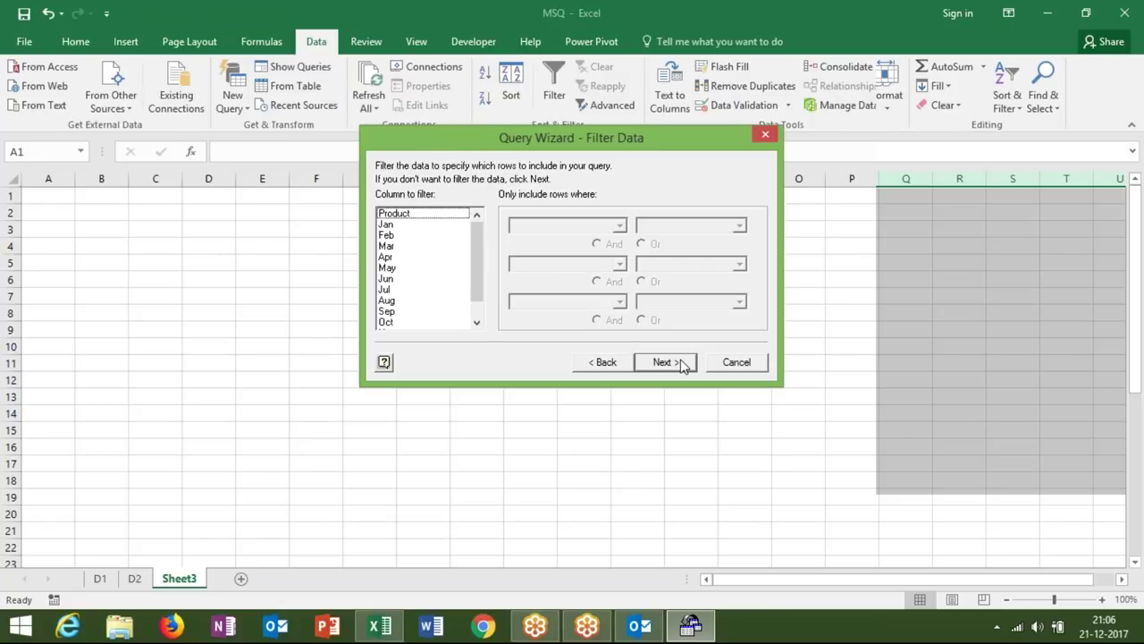
click(682, 364)
click(682, 365)
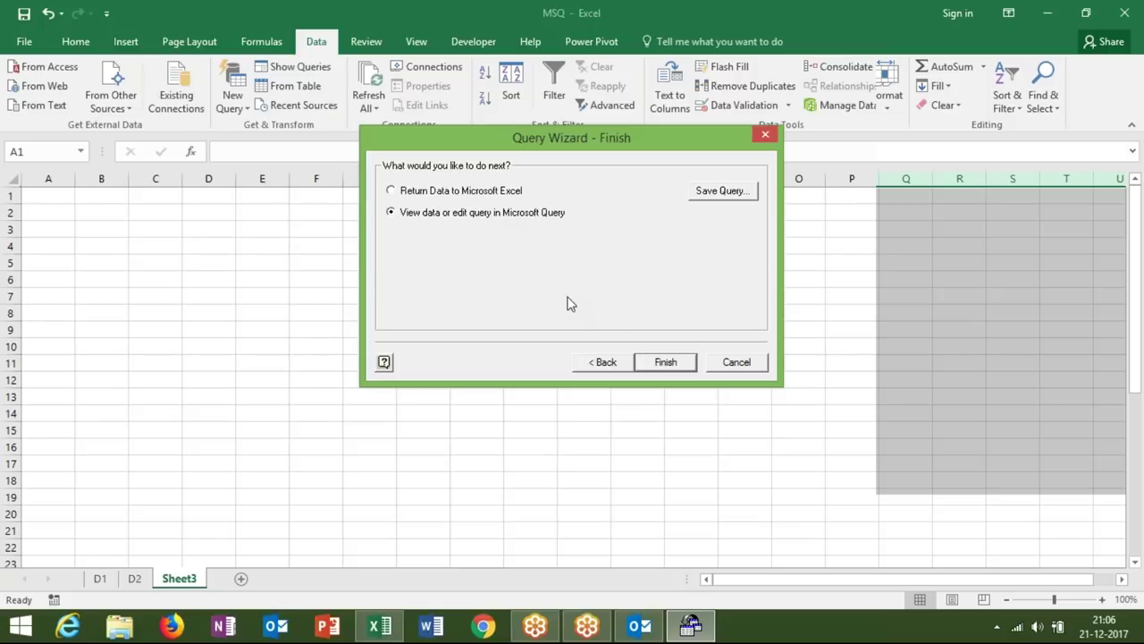
click(664, 364)
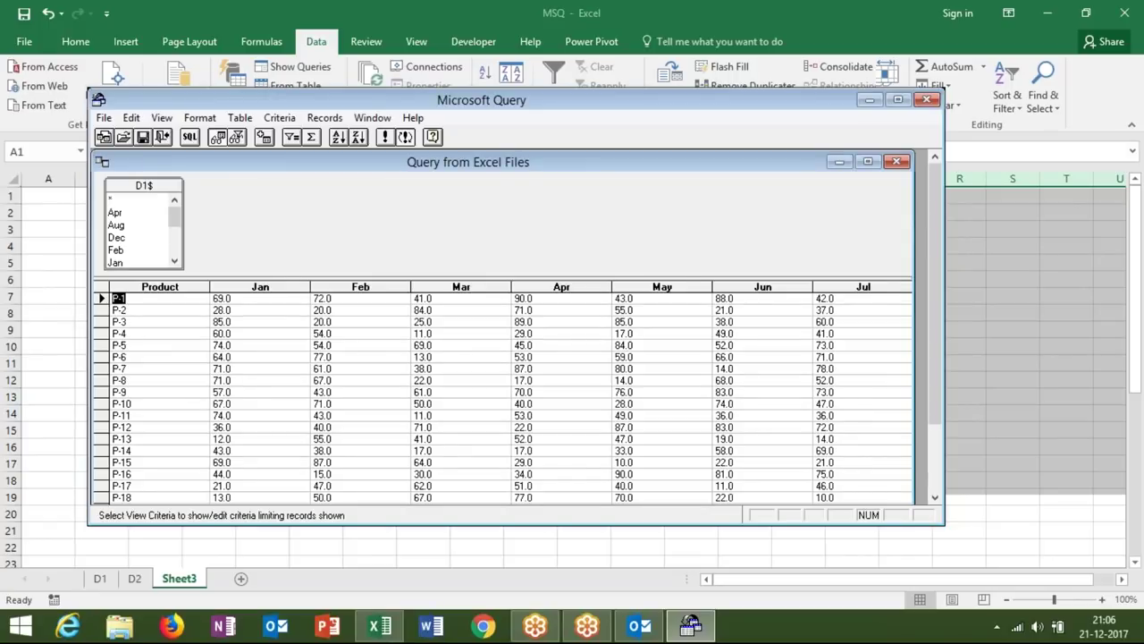
In the SQL statement, replace the column list after SELECT with *.
click(190, 137)
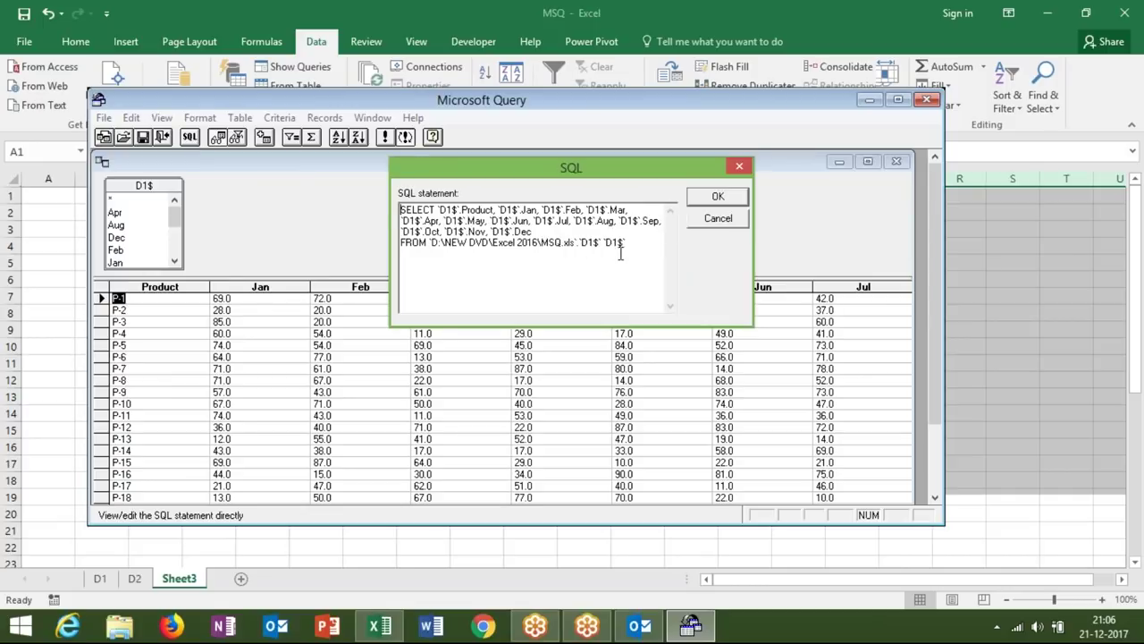
drag(635, 250, 413, 209)
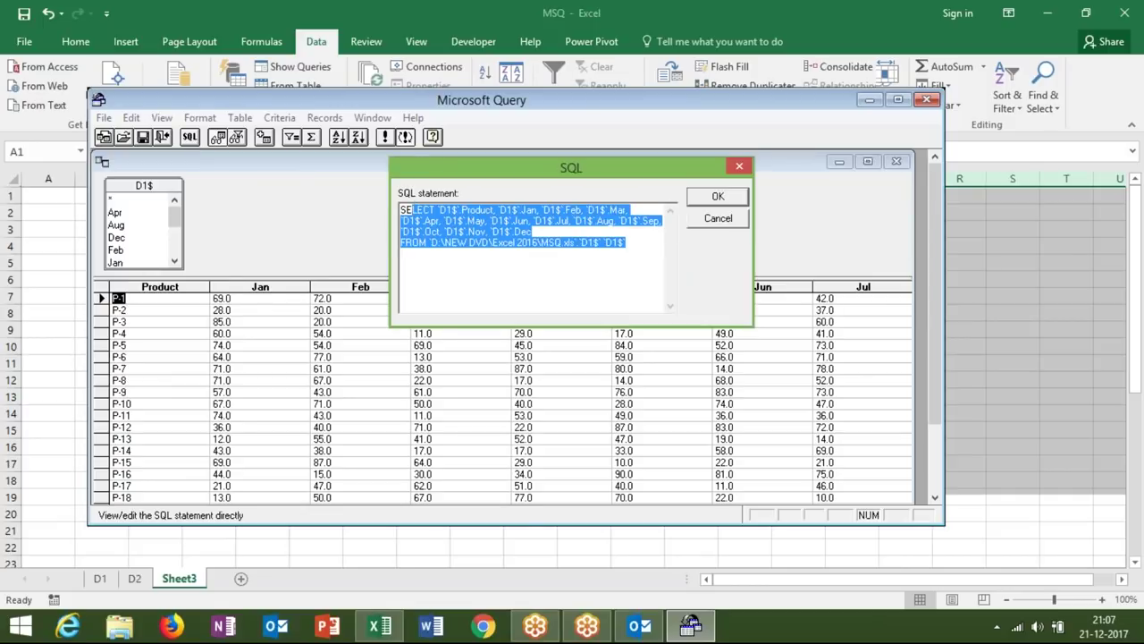
click(459, 266)
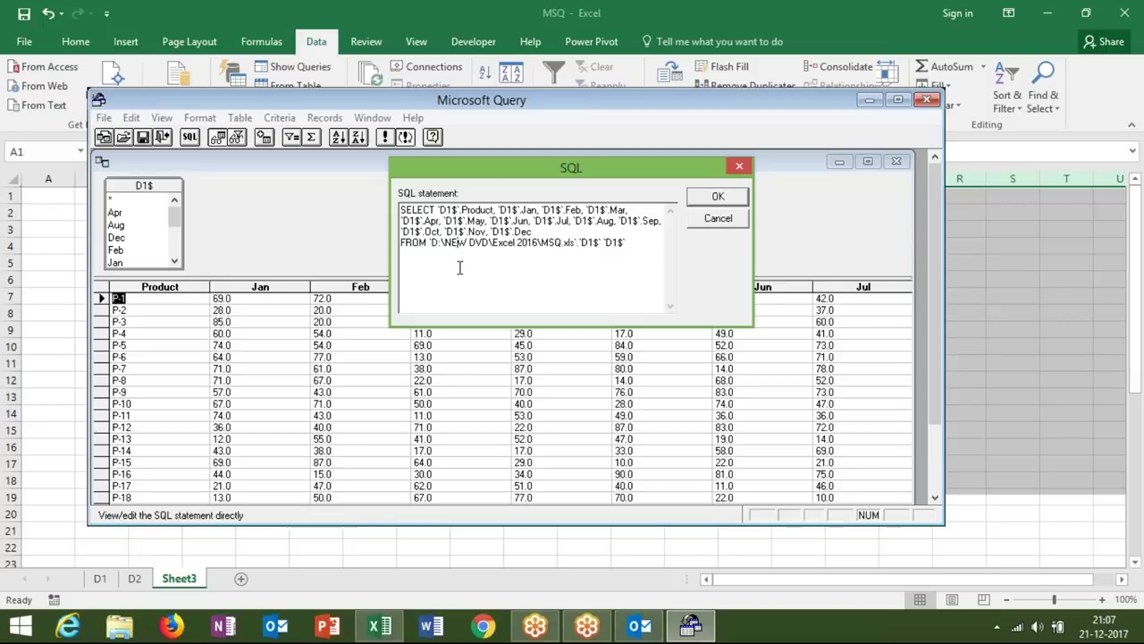
click(438, 209)
drag(438, 209, 537, 232)
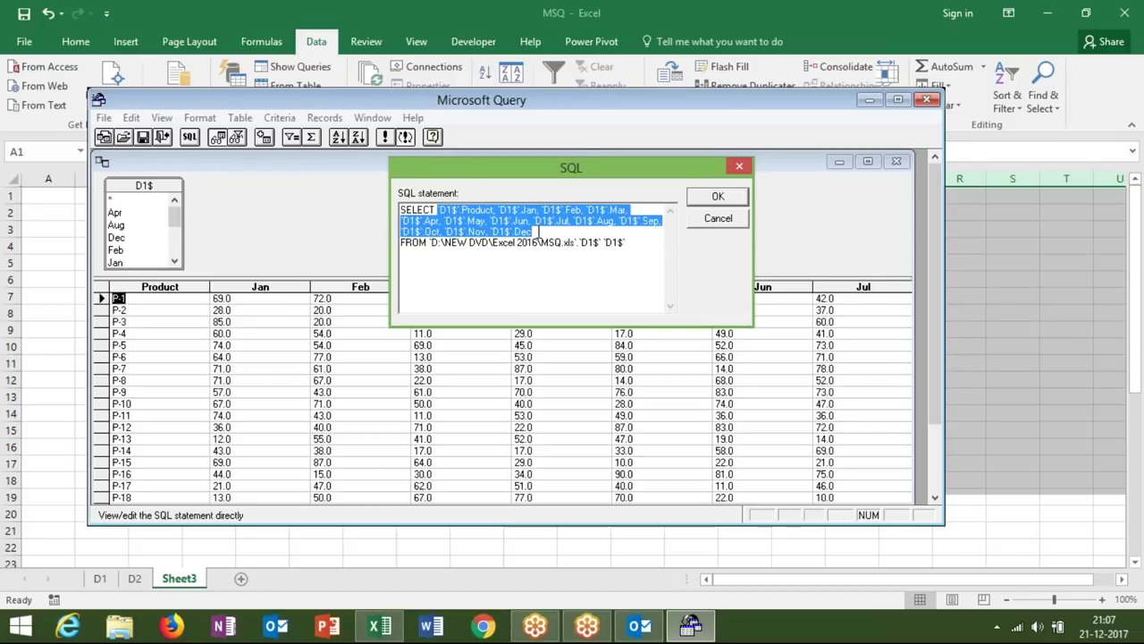
key(Delete)
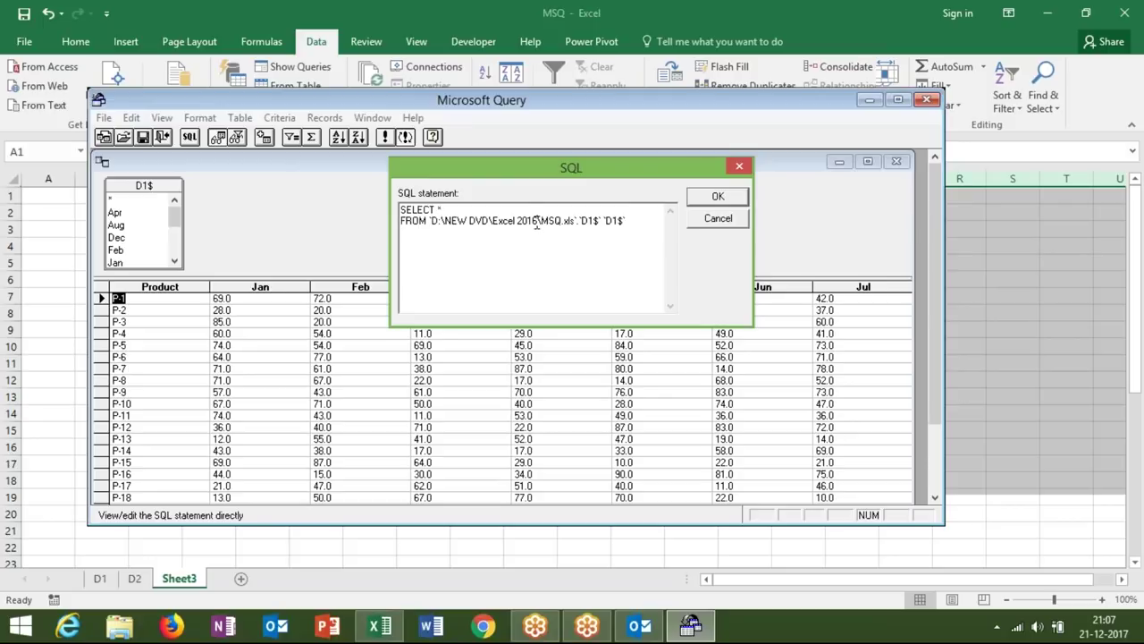
click(527, 222)
double_click(550, 253)
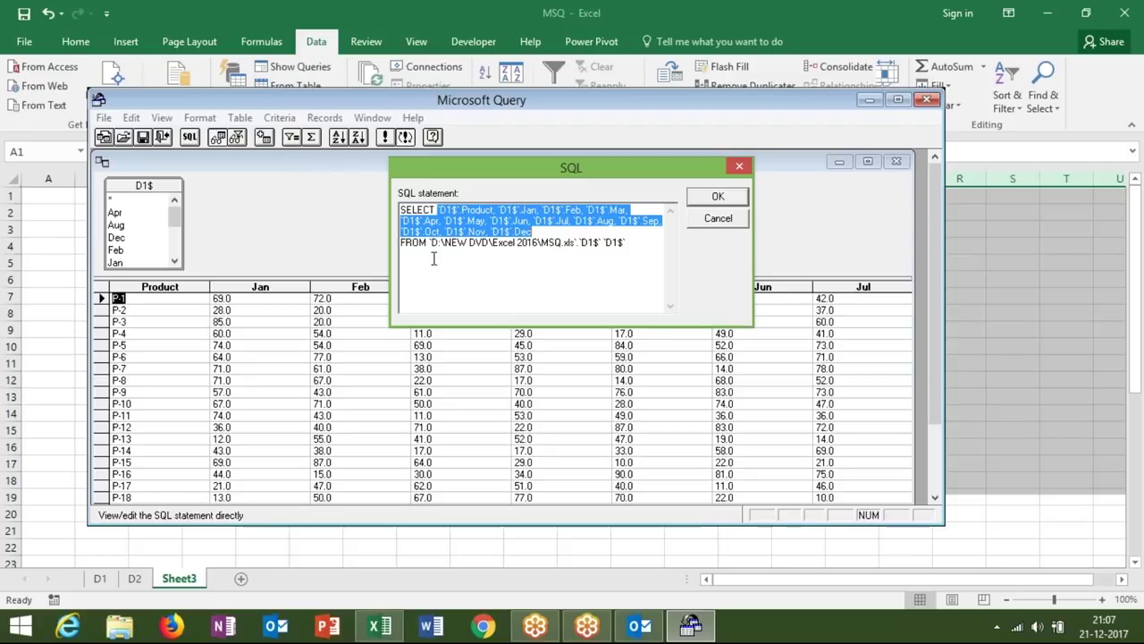
key(Delete)
text(*)
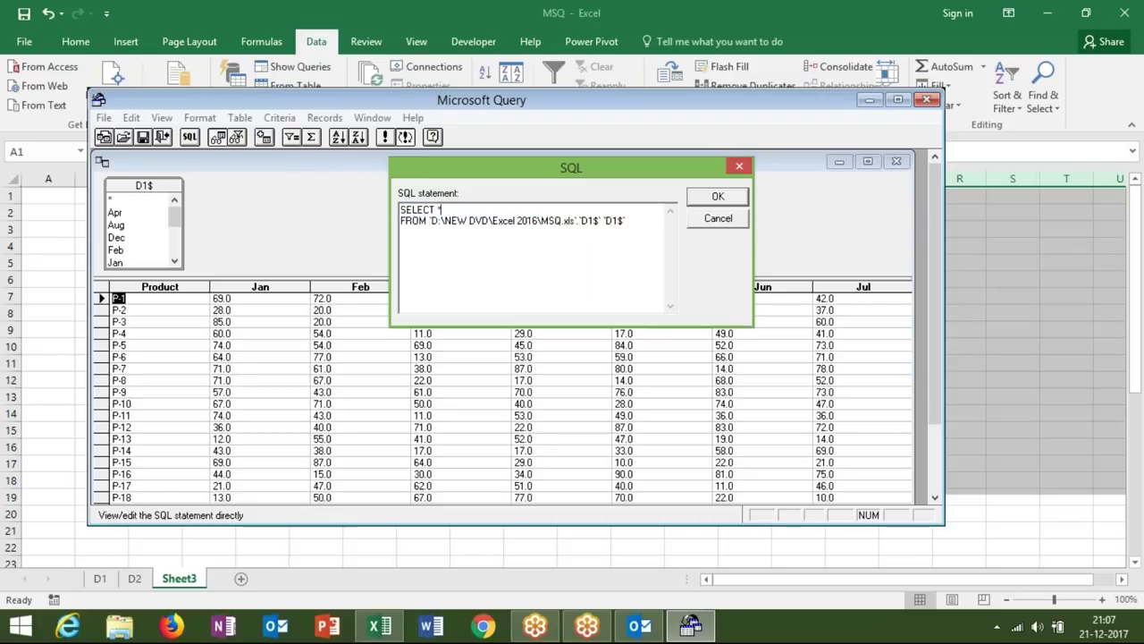
Copy the SELECT * FROM D1$ statement and paste a second copy beneath it.
click(639, 224)
drag(639, 224, 340, 197)
key(ctrl+c)
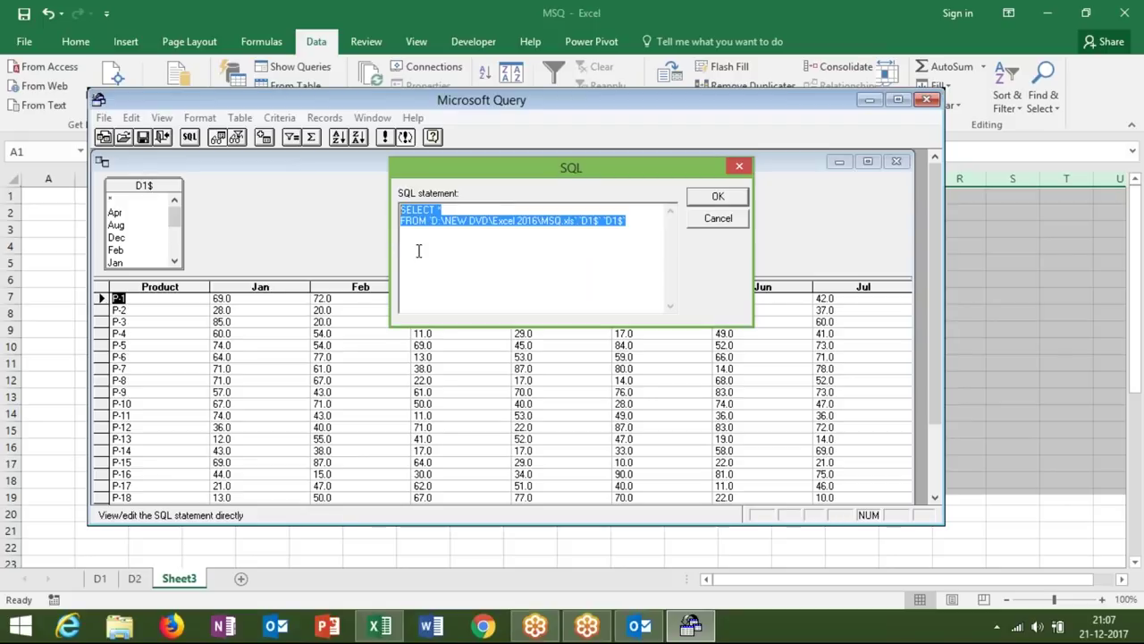
click(419, 251)
click(636, 225)
key(Return)
key(Return)
key(Return)
key(ctrl+v)
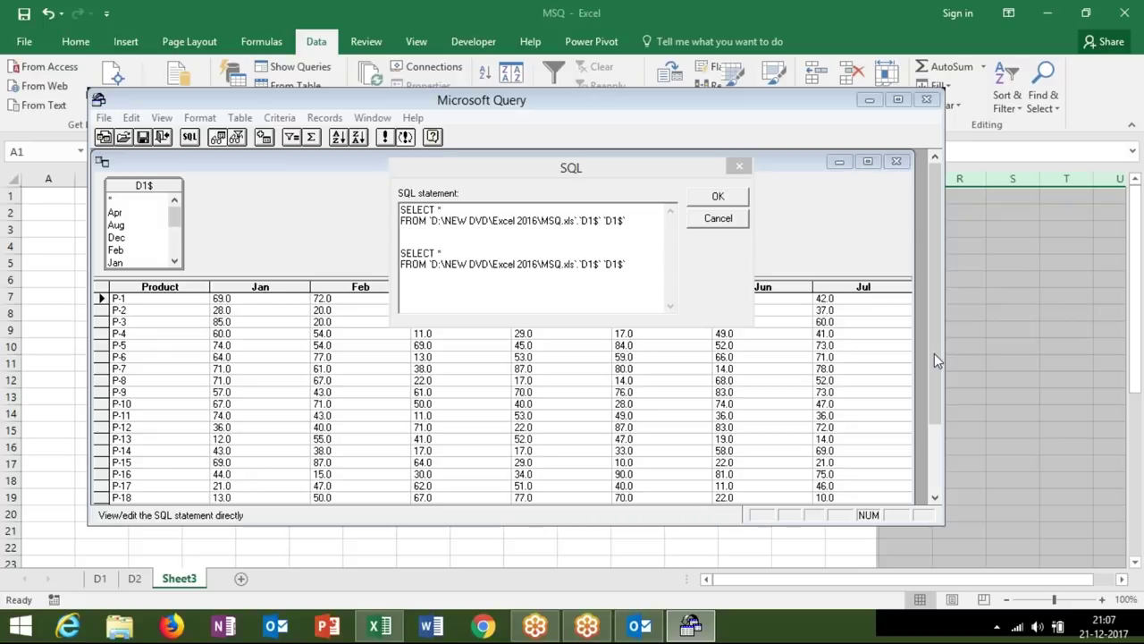
Change the second statement's sheet reference and alias from D1$ to D2$.
click(452, 257)
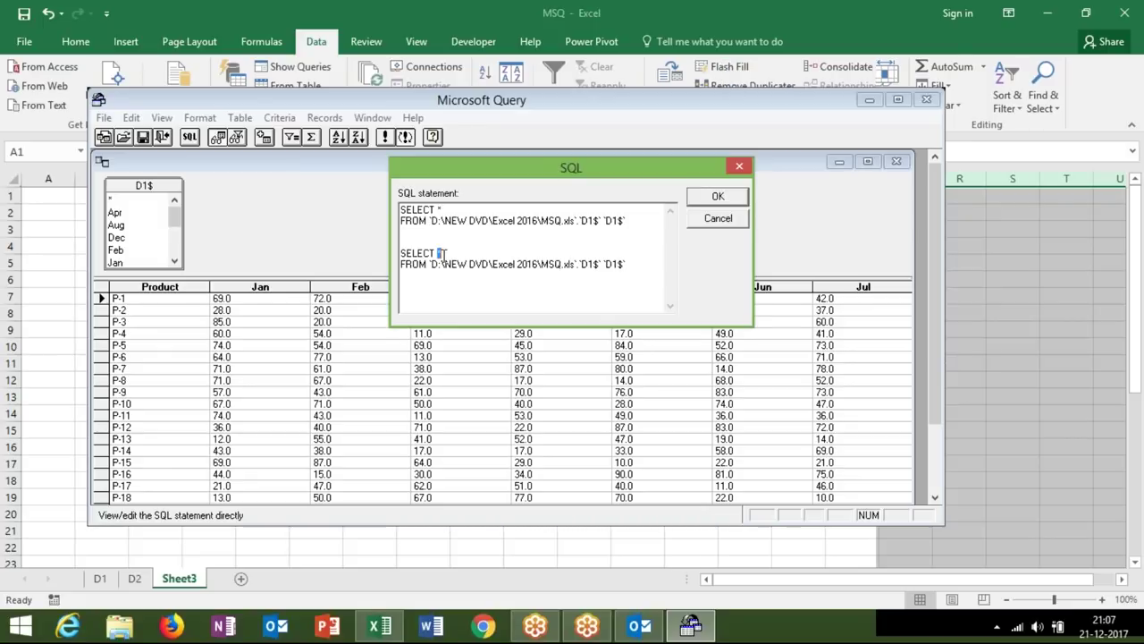
drag(433, 264, 550, 268)
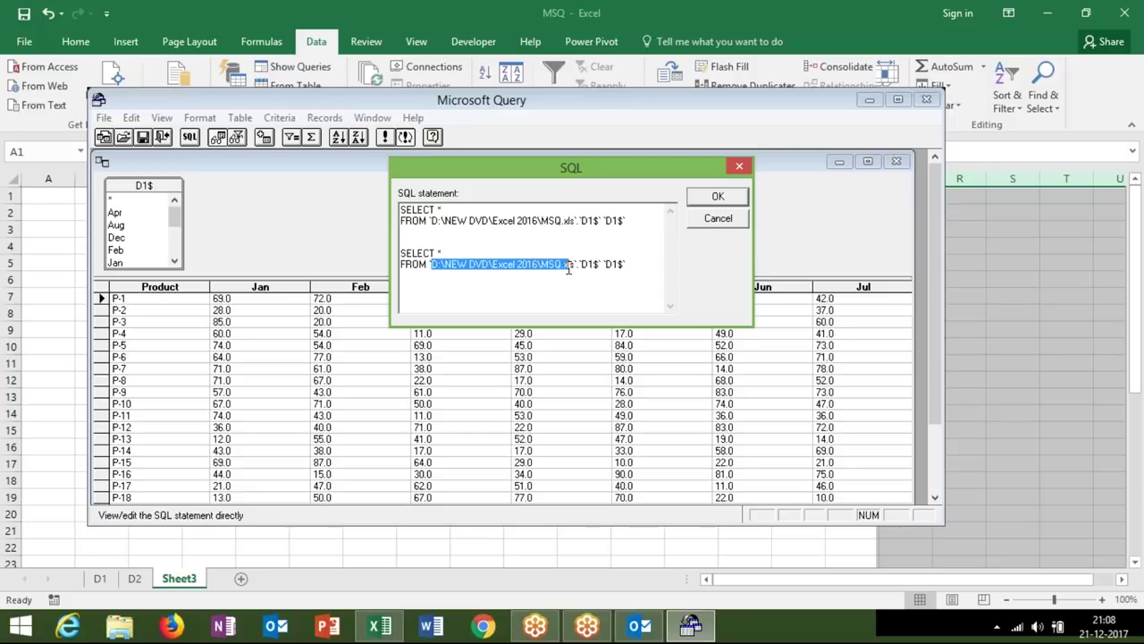
click(500, 232)
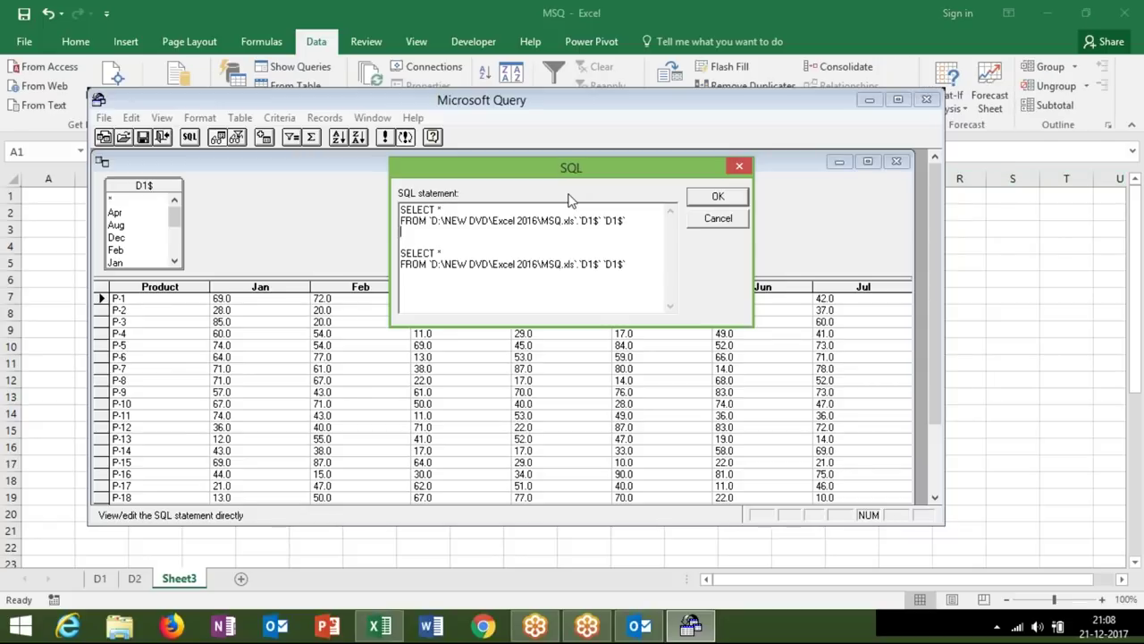
double_click(523, 221)
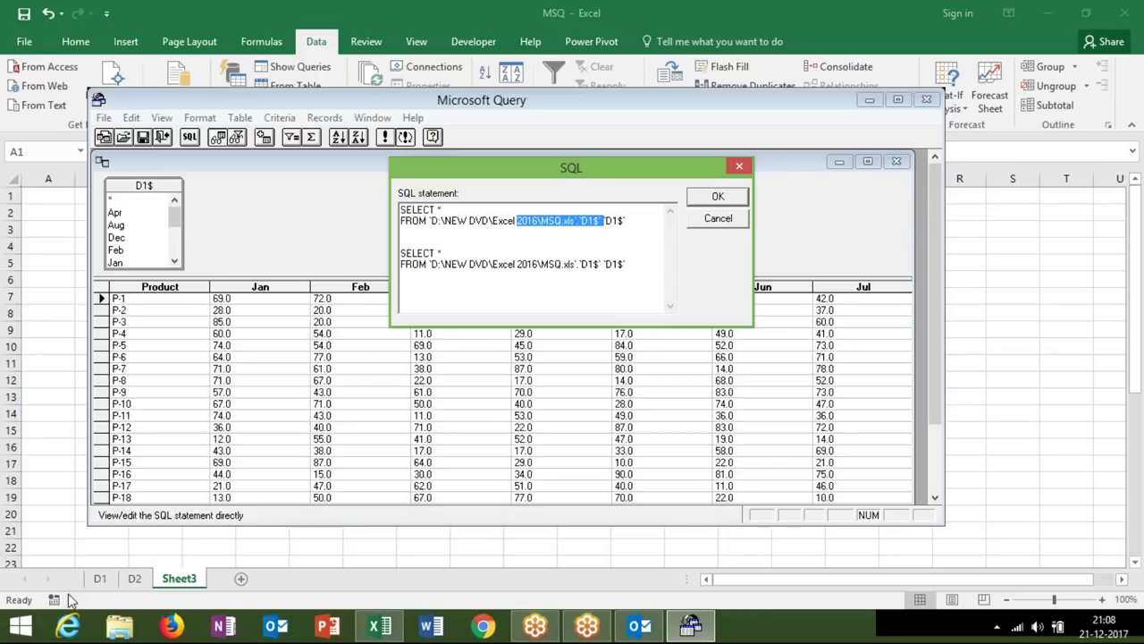
click(505, 211)
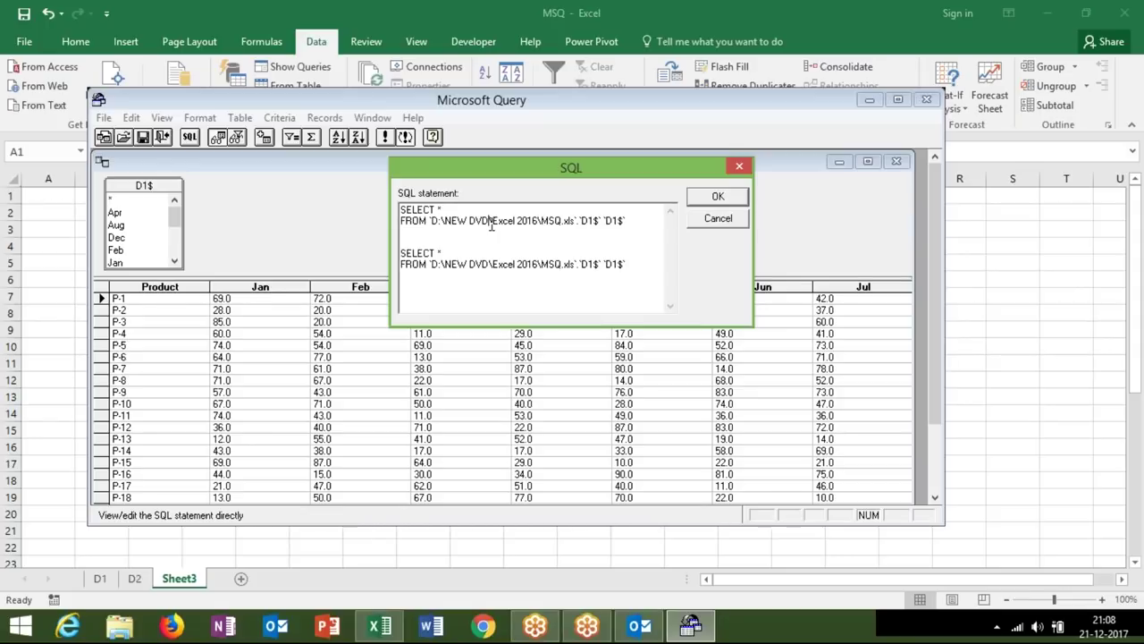
click(453, 241)
click(591, 266)
key(BackSpace)
text(2)
click(616, 266)
key(BackSpace)
text(2)
Insert UNION ALL on the line between the two SELECT statements.
click(534, 247)
text(UNION ALL)
key(Return)
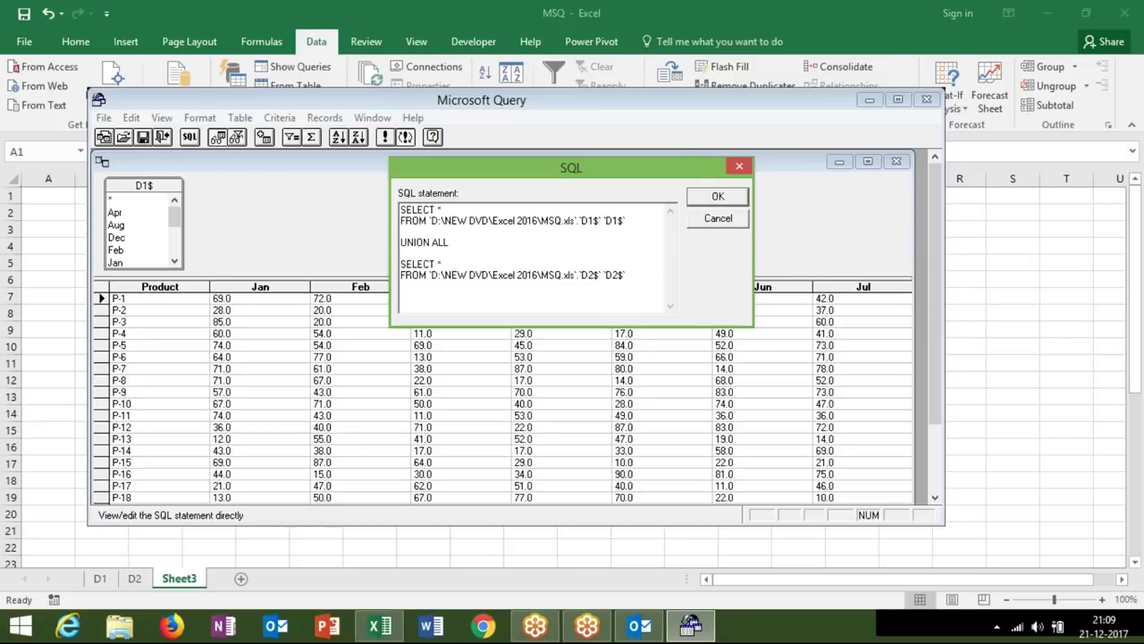
click(602, 241)
Run the UNION ALL query past the graphical-view warning, check D2 rows like P-21, and return data to Excel.
click(717, 196)
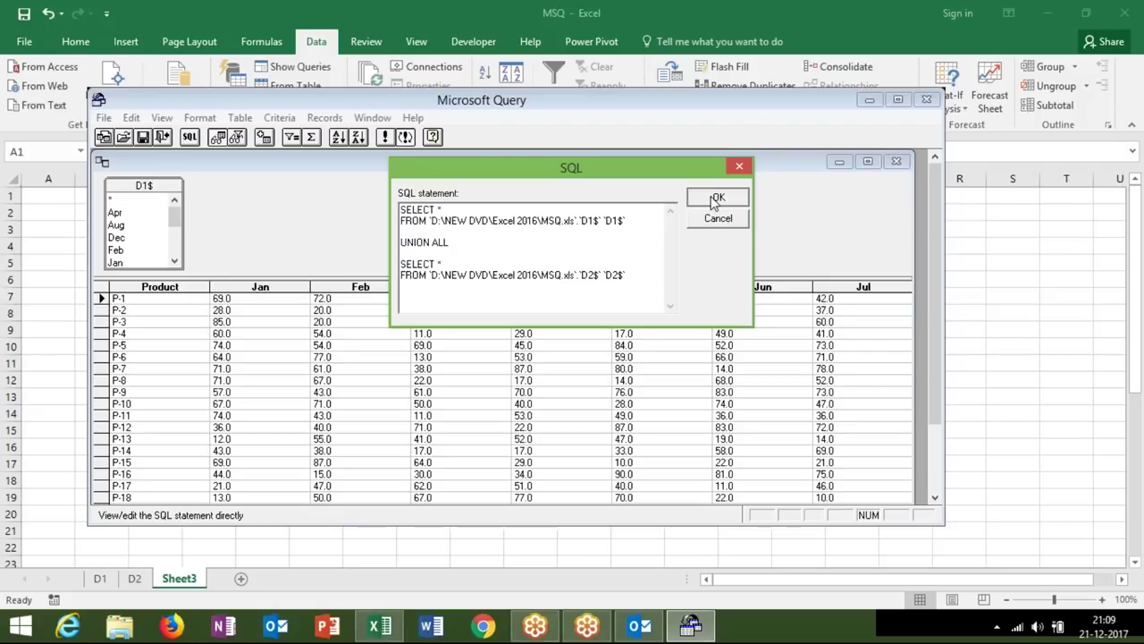
click(498, 274)
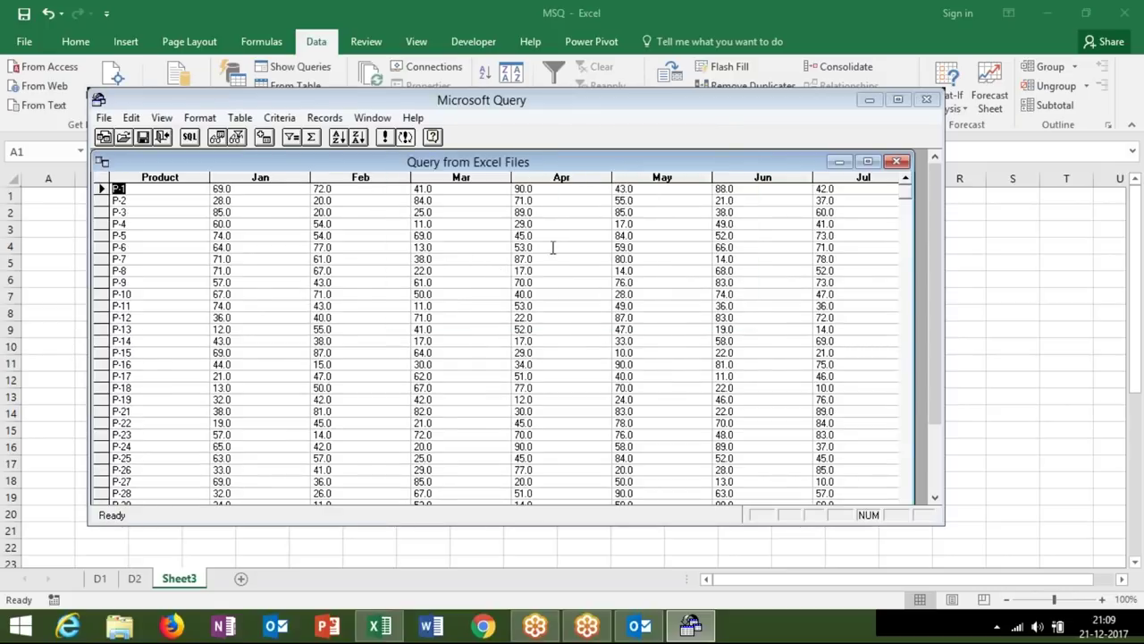
click(141, 411)
click(102, 122)
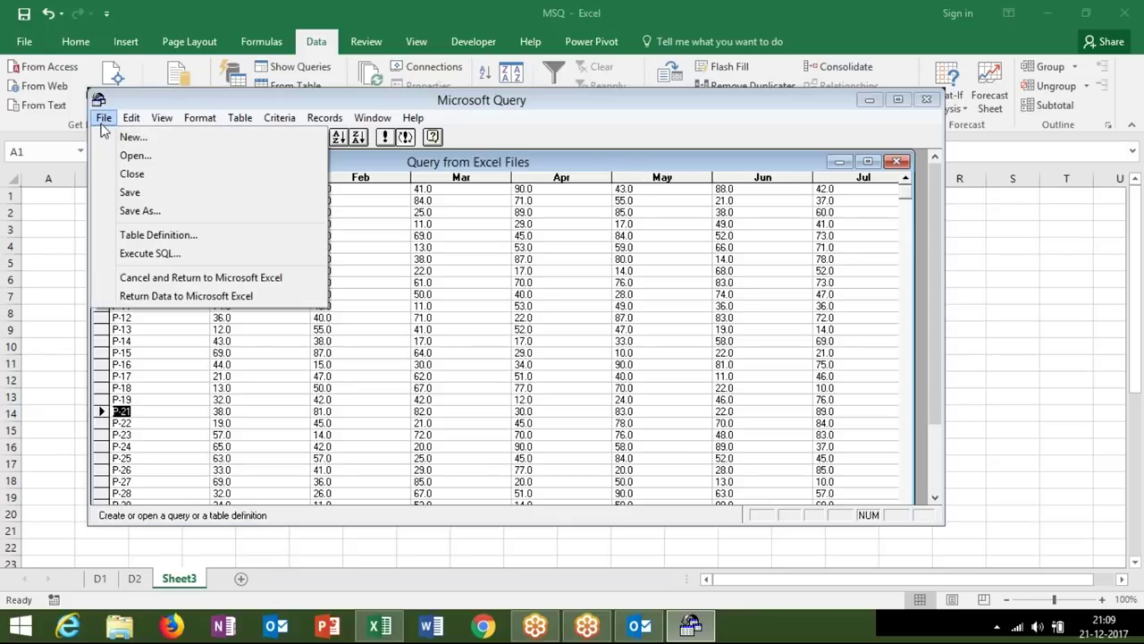
click(148, 296)
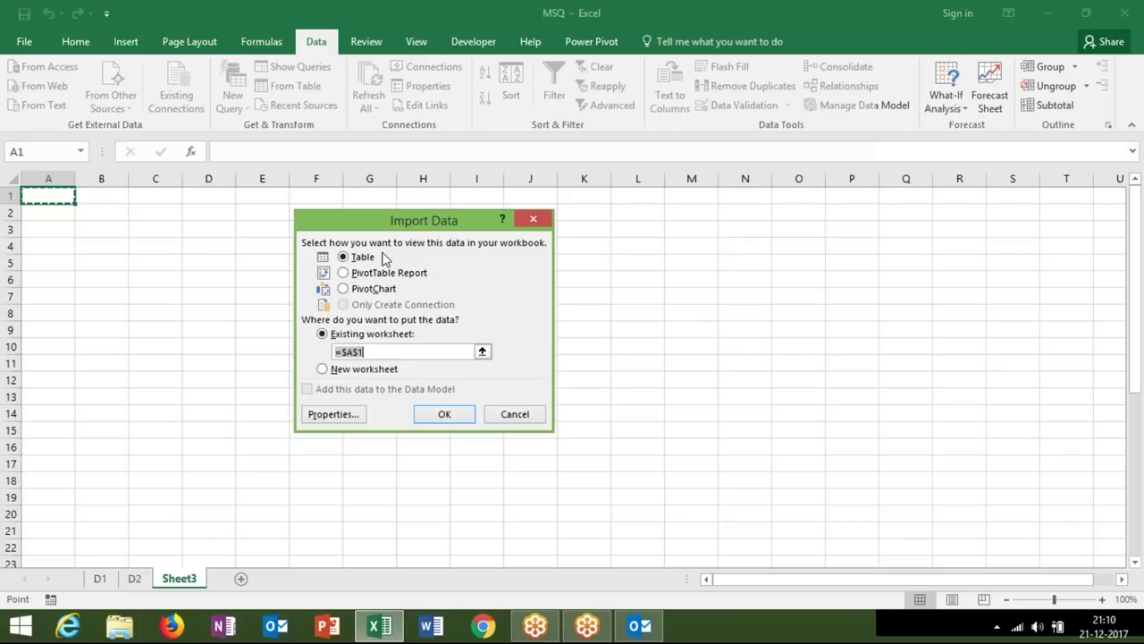
Place the results as a table at $A$1, then close Excel, saving MSQ.xls in its current format.
click(436, 414)
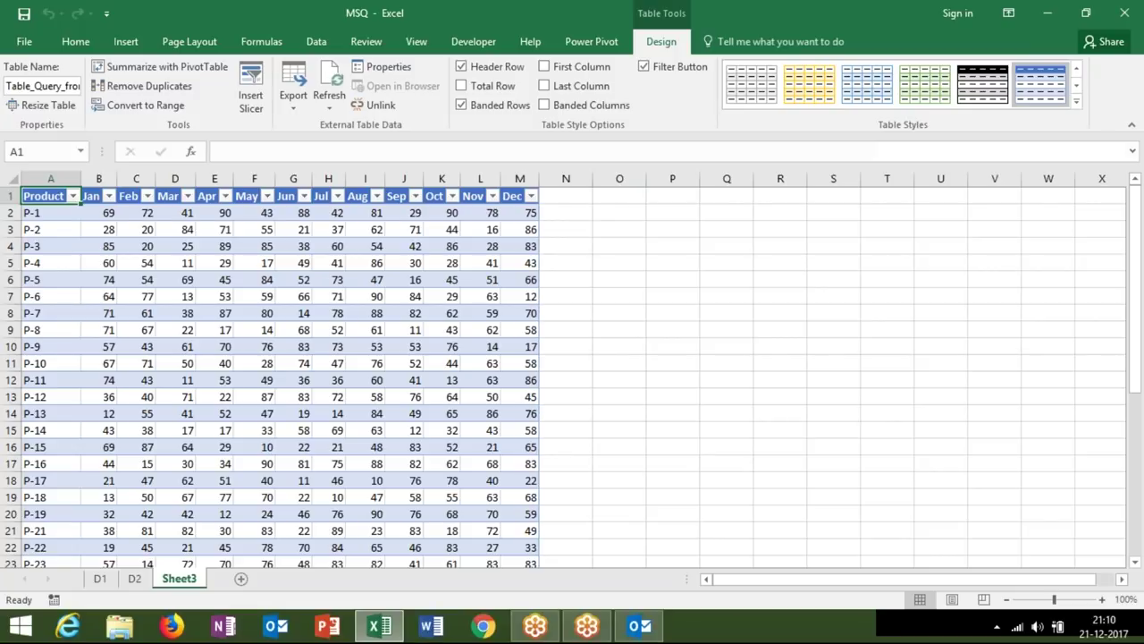
click(1125, 18)
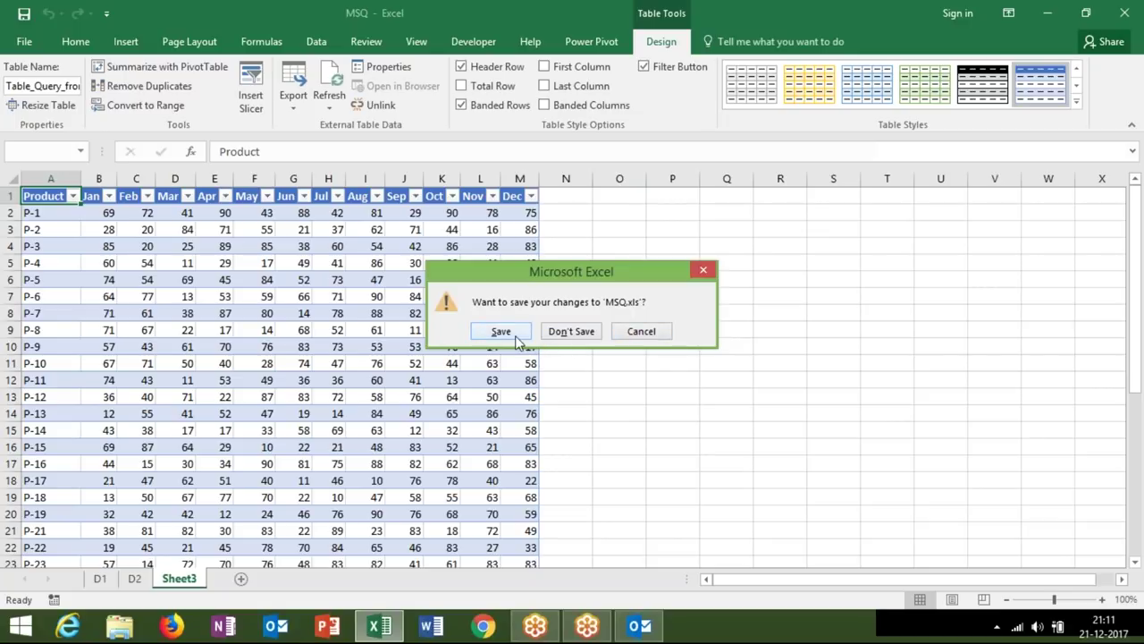
click(515, 338)
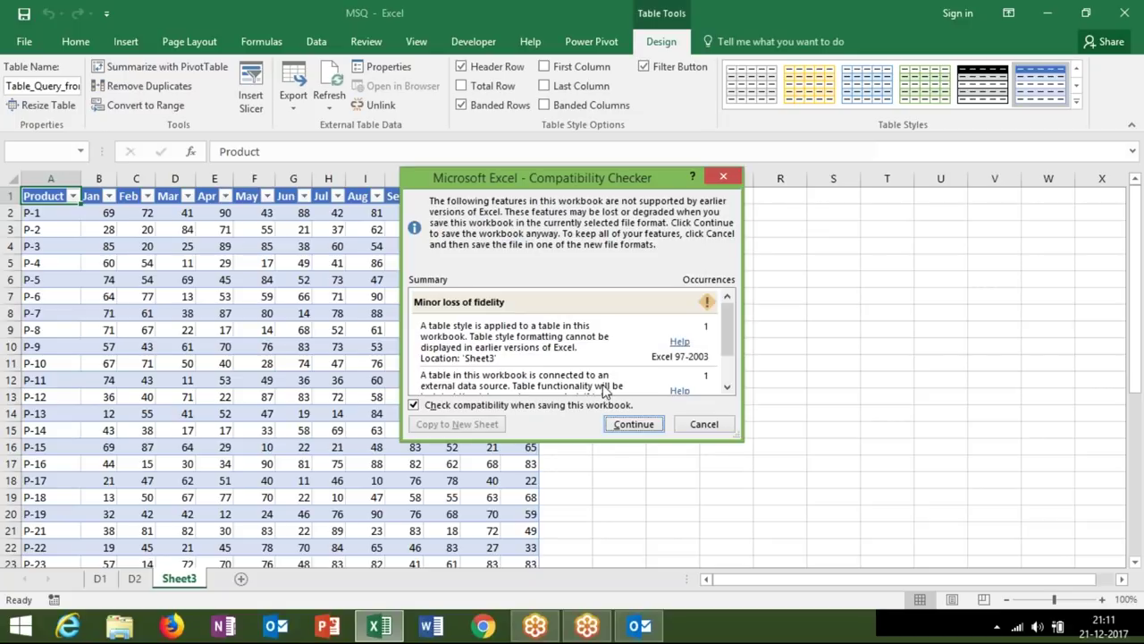
click(633, 423)
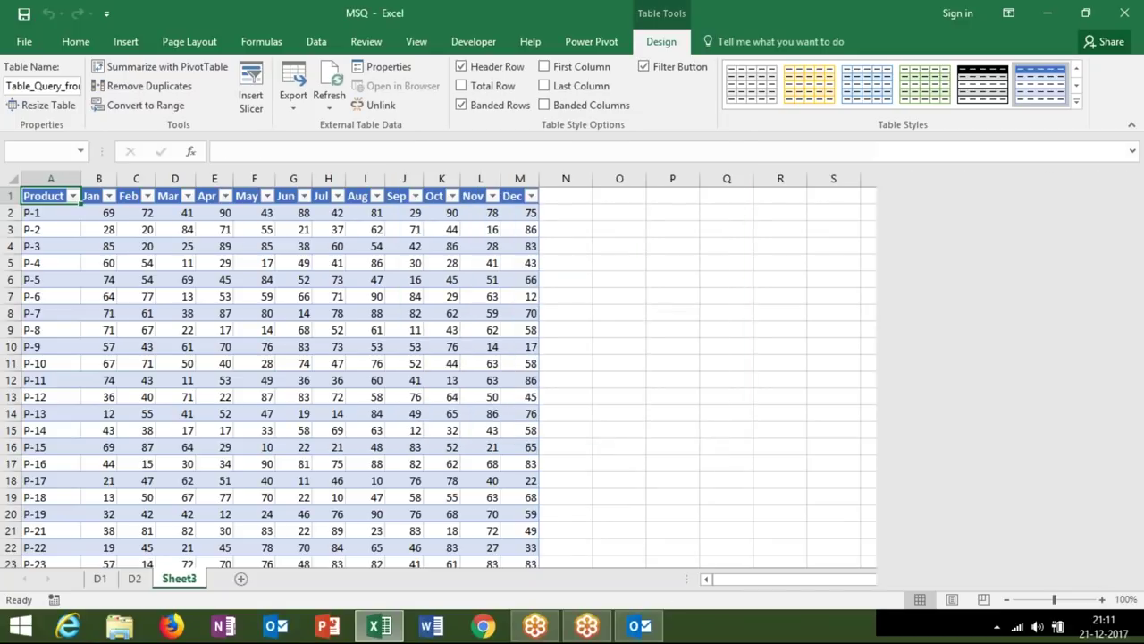